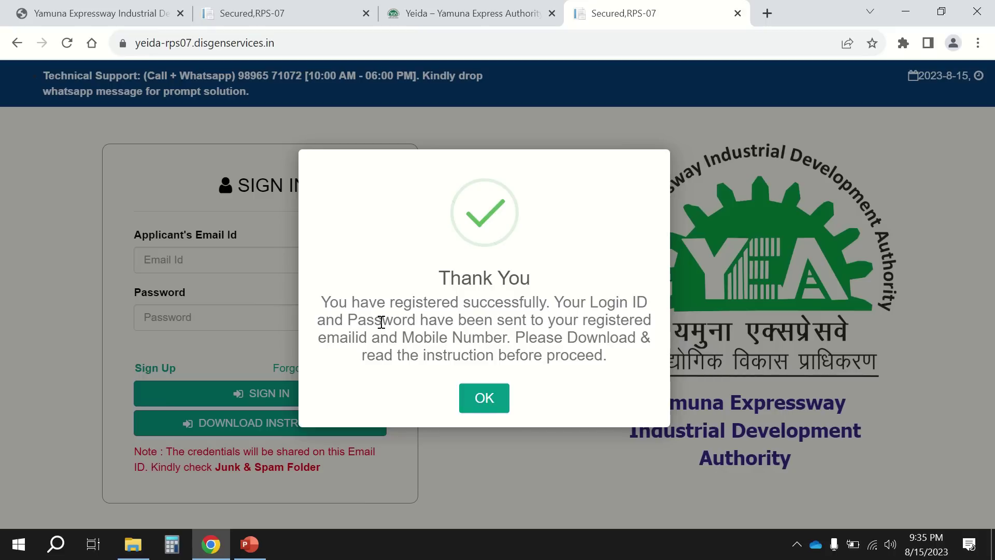
Dismiss the registration success message and sign in with the registered email id and password.
{"action": "left_click", "coordinate": [485, 397]}
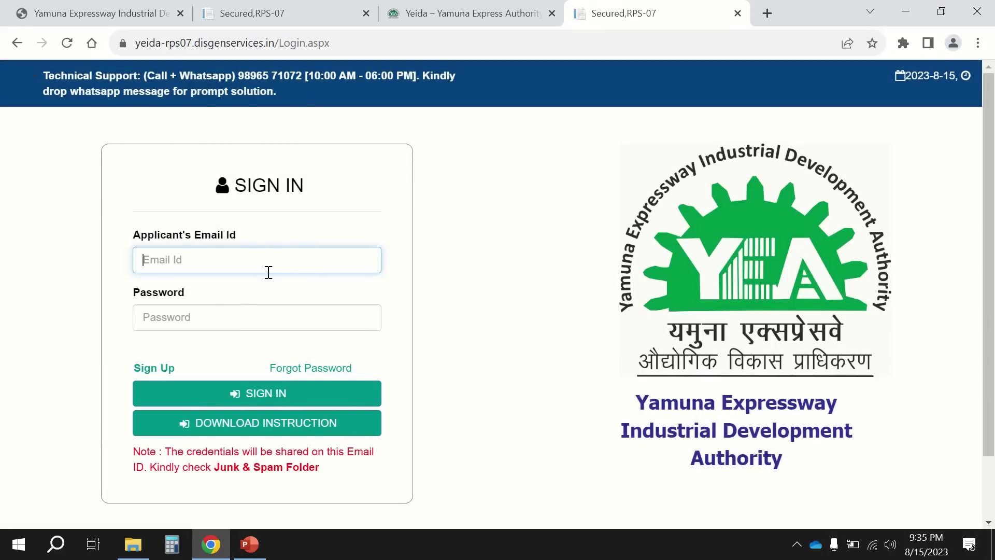
{"action": "left_click", "coordinate": [281, 260]}
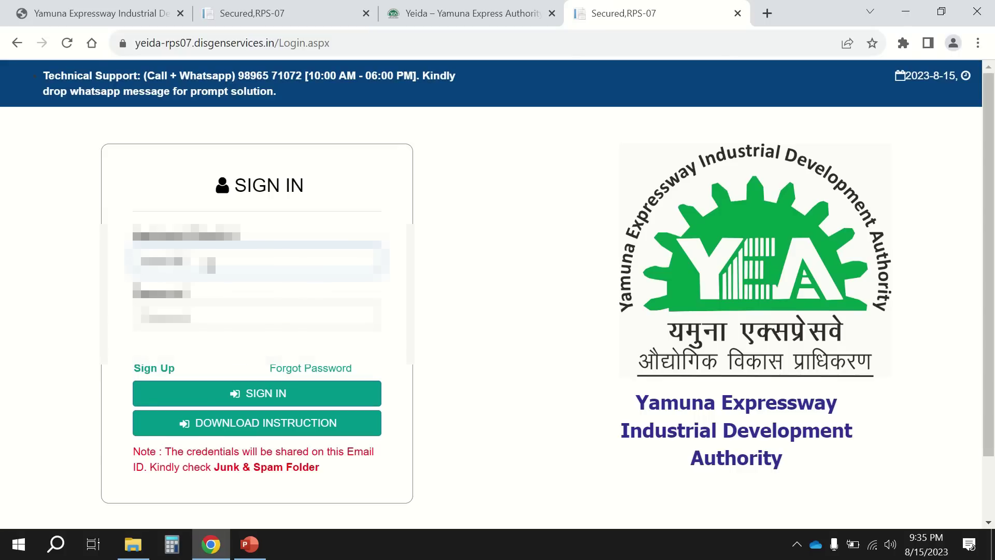
{"action": "type", "text": "@gmail.com"}
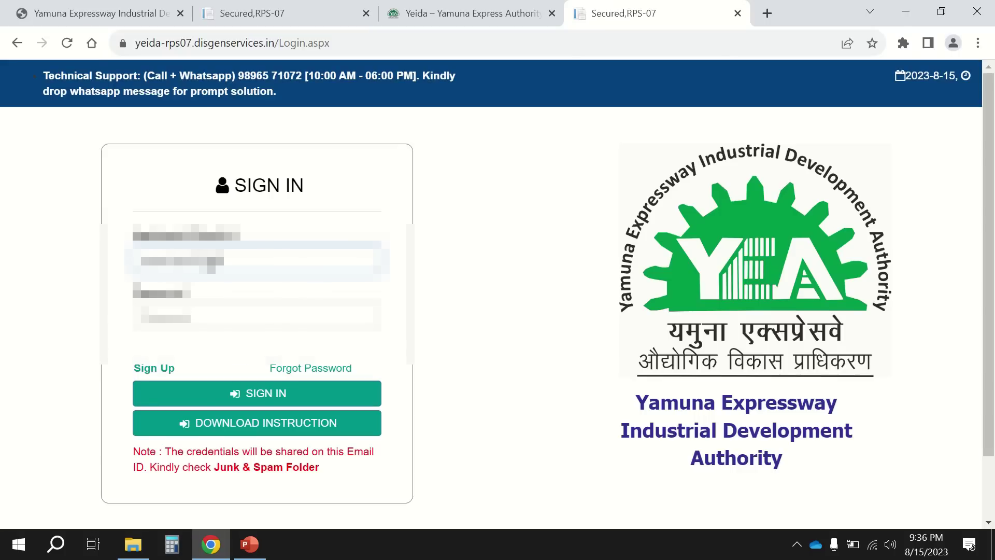
{"action": "left_click", "coordinate": [244, 306]}
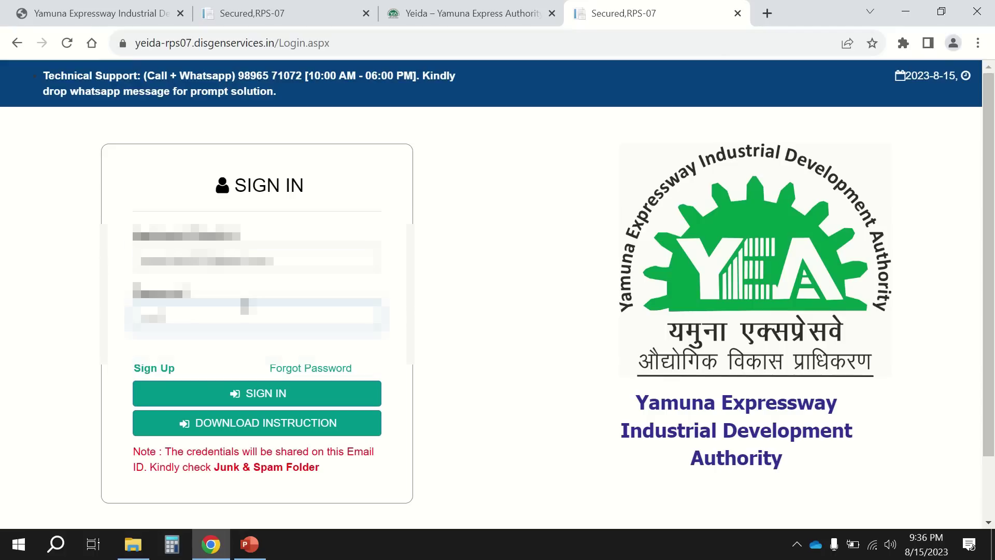
{"action": "type", "text": "11"}
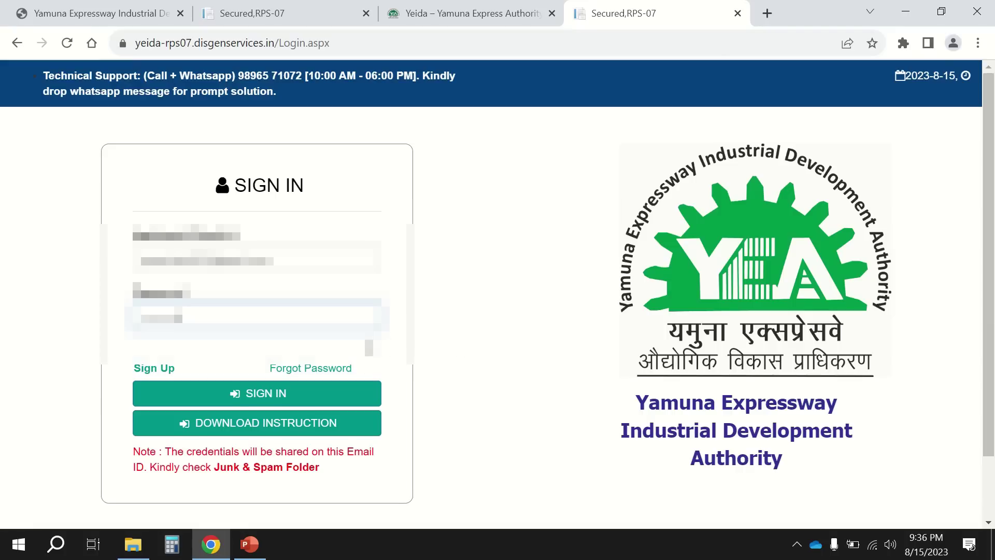
{"action": "left_click", "coordinate": [257, 401]}
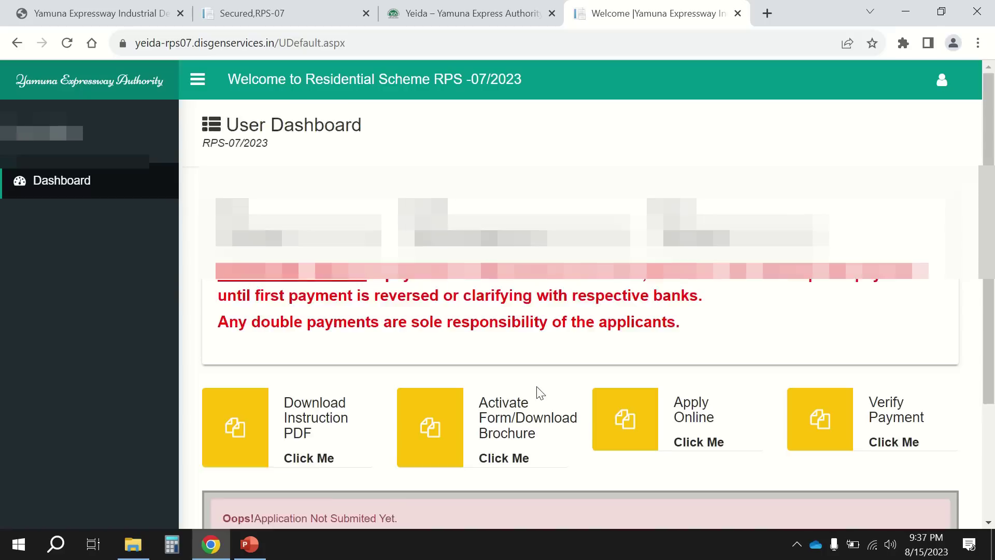
Download INSTRUCTIONS_TO_FILL_FORM.pdf from the dashboard's Download Instruction PDF card and open it.
{"action": "scroll", "coordinate": [536, 394], "scroll_direction": "down", "scroll_amount": 3}
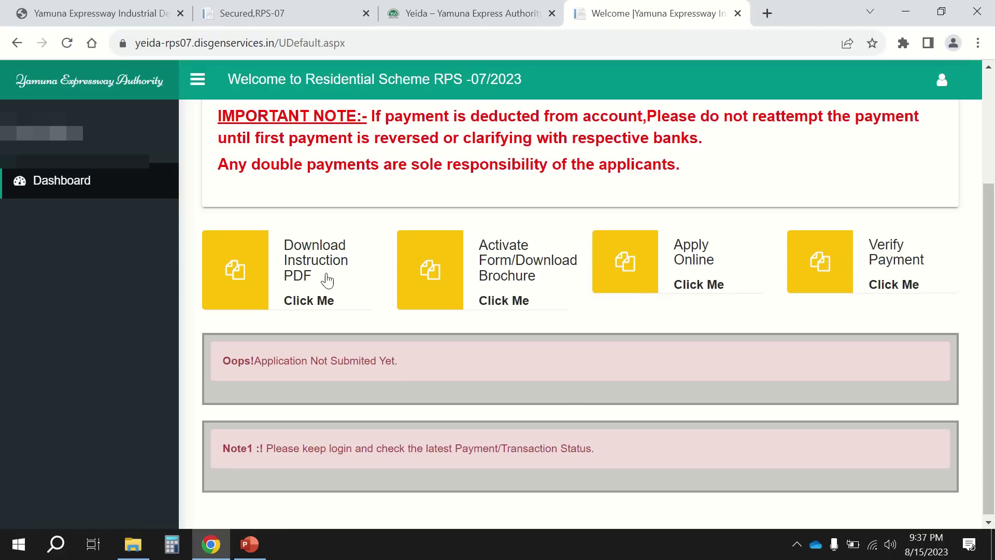
{"action": "left_click", "coordinate": [319, 306]}
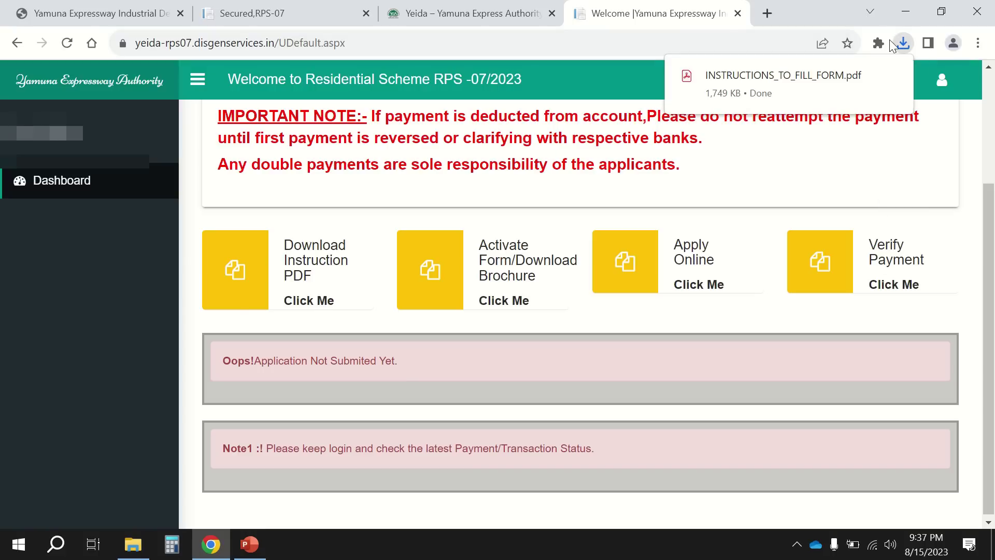
{"action": "left_click", "coordinate": [779, 83]}
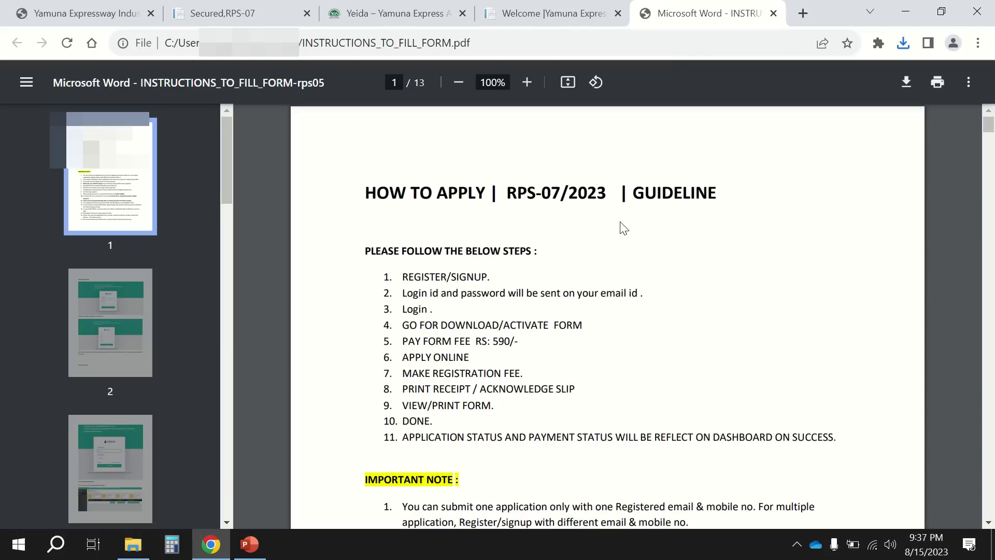
{"action": "scroll", "coordinate": [624, 228], "scroll_direction": "down", "scroll_amount": 2}
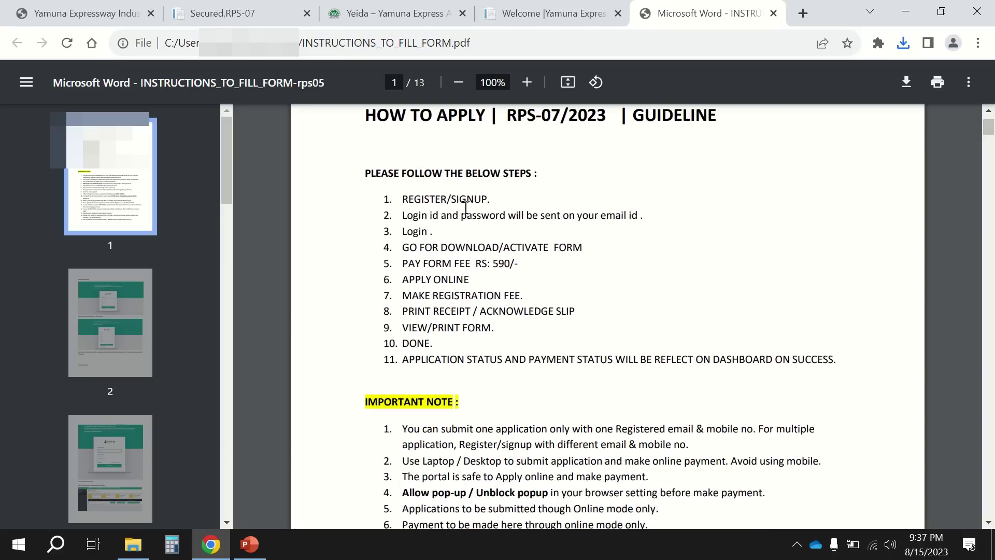
{"action": "left_click_drag", "start_coordinate": [415, 216], "coordinate": [616, 219]}
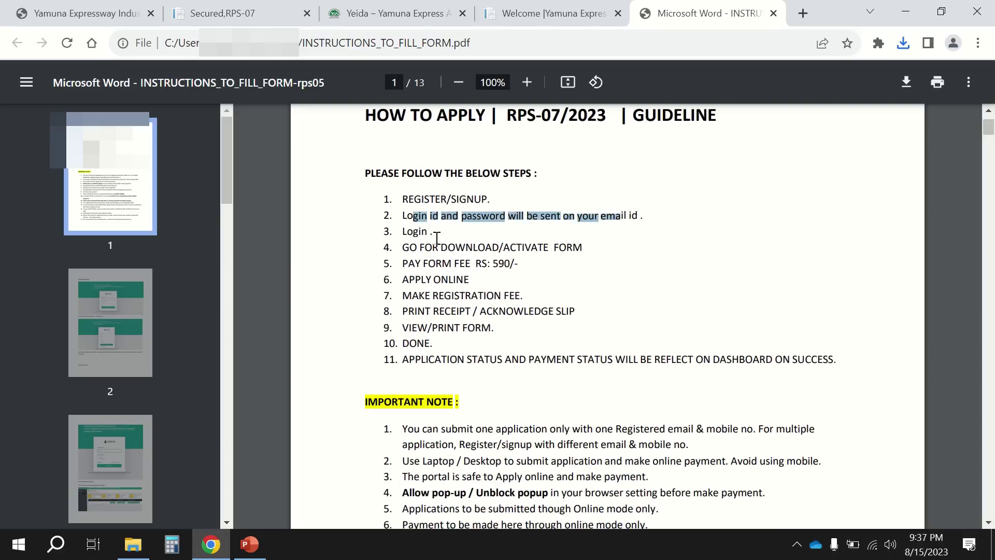
{"action": "left_click_drag", "start_coordinate": [404, 233], "coordinate": [570, 248]}
{"action": "left_click_drag", "start_coordinate": [409, 263], "coordinate": [526, 263]}
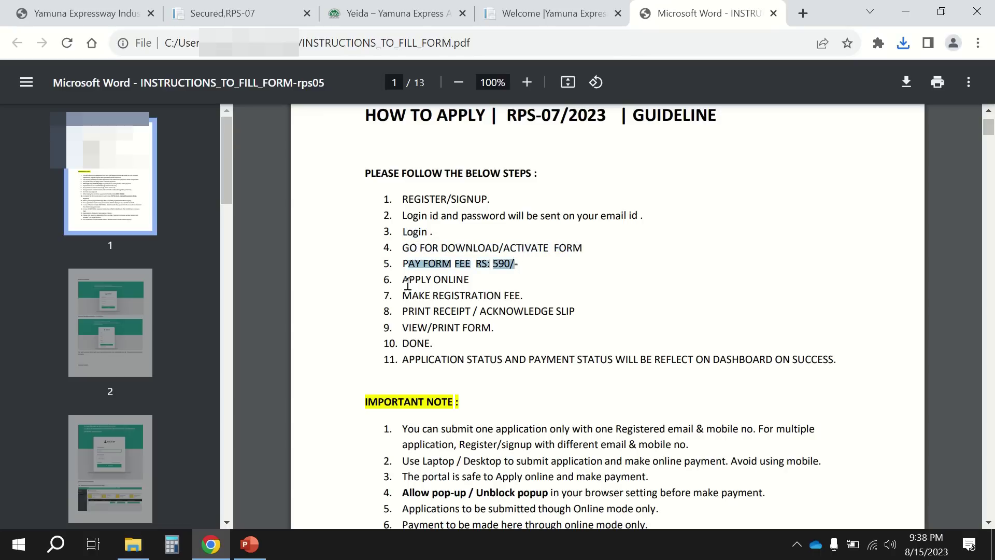
{"action": "left_click_drag", "start_coordinate": [405, 280], "coordinate": [473, 279]}
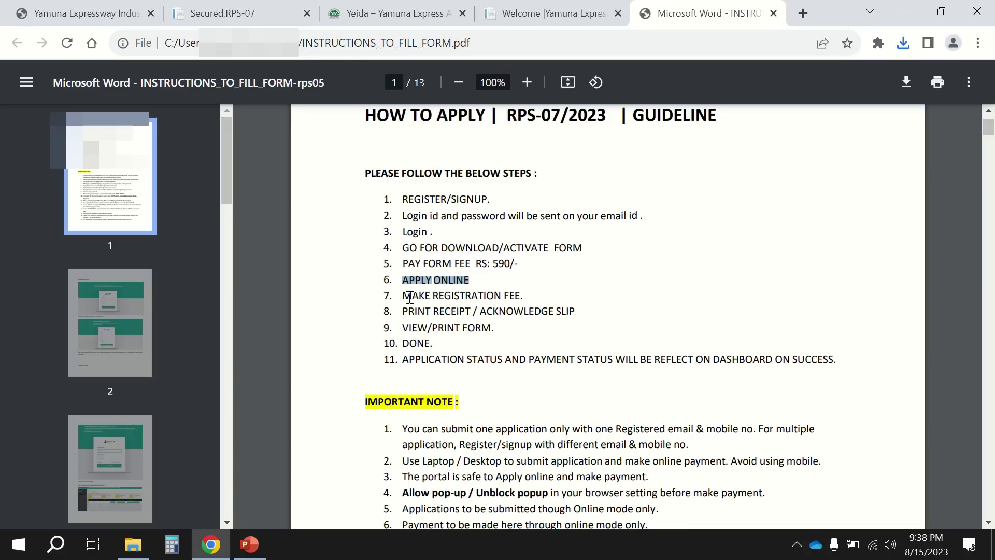
{"action": "left_click_drag", "start_coordinate": [410, 296], "coordinate": [523, 295]}
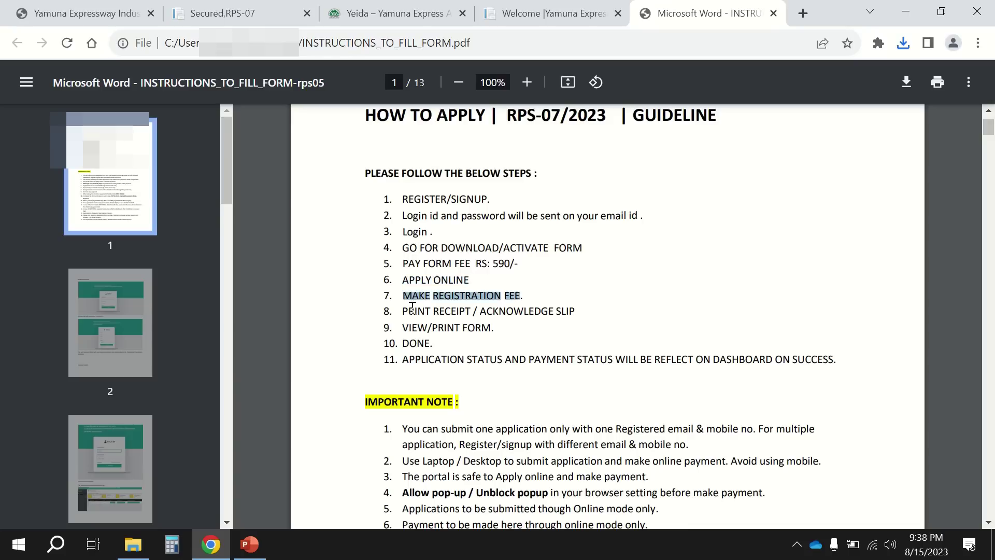
{"action": "left_click_drag", "start_coordinate": [407, 308], "coordinate": [562, 311]}
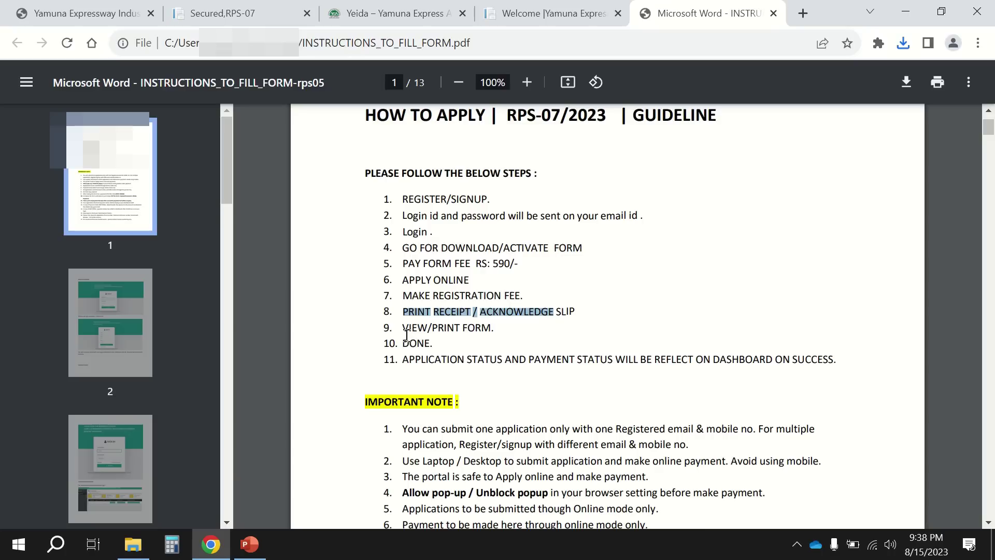
{"action": "left_click_drag", "start_coordinate": [407, 327], "coordinate": [493, 327]}
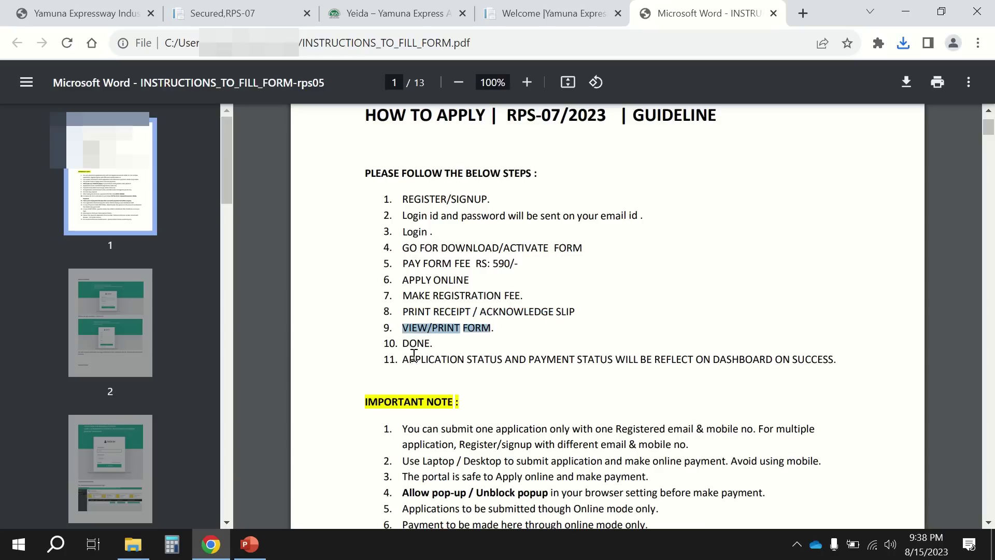
{"action": "left_click_drag", "start_coordinate": [411, 359], "coordinate": [819, 361]}
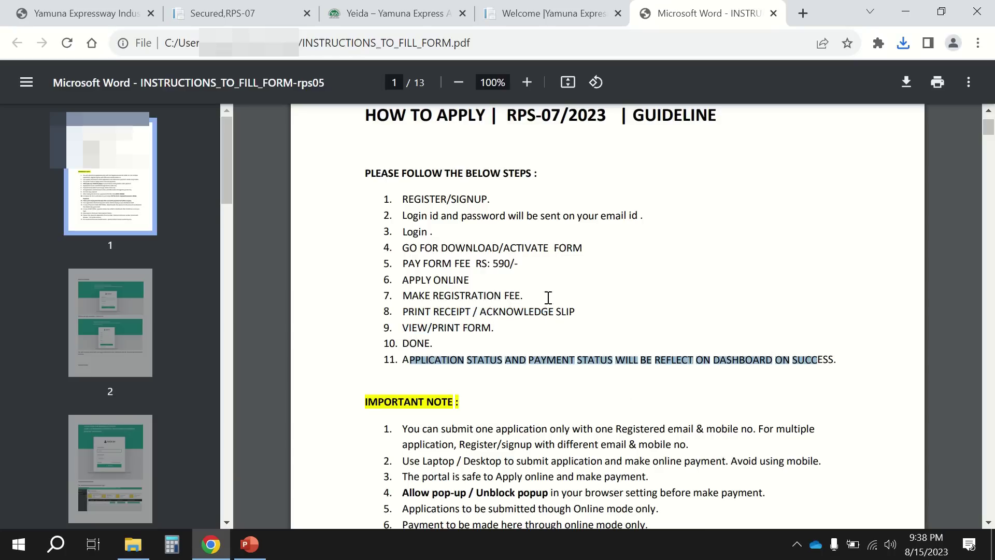
{"action": "left_click", "coordinate": [471, 366]}
{"action": "scroll", "coordinate": [471, 368], "scroll_direction": "down", "scroll_amount": 3}
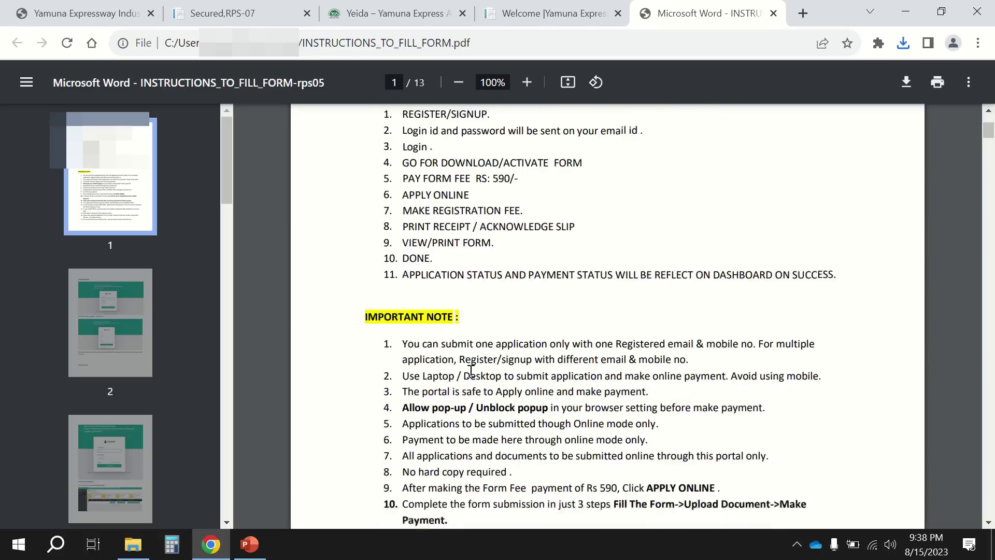
{"action": "scroll", "coordinate": [471, 371], "scroll_direction": "down", "scroll_amount": 1}
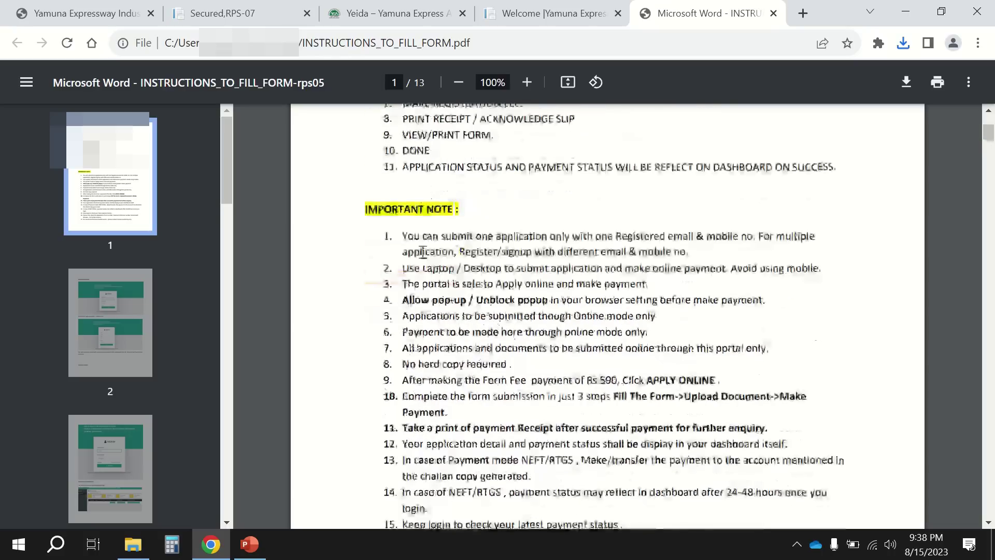
{"action": "left_click_drag", "start_coordinate": [403, 236], "coordinate": [811, 236]}
{"action": "left_click_drag", "start_coordinate": [405, 253], "coordinate": [704, 253]}
{"action": "left_click", "coordinate": [700, 253]}
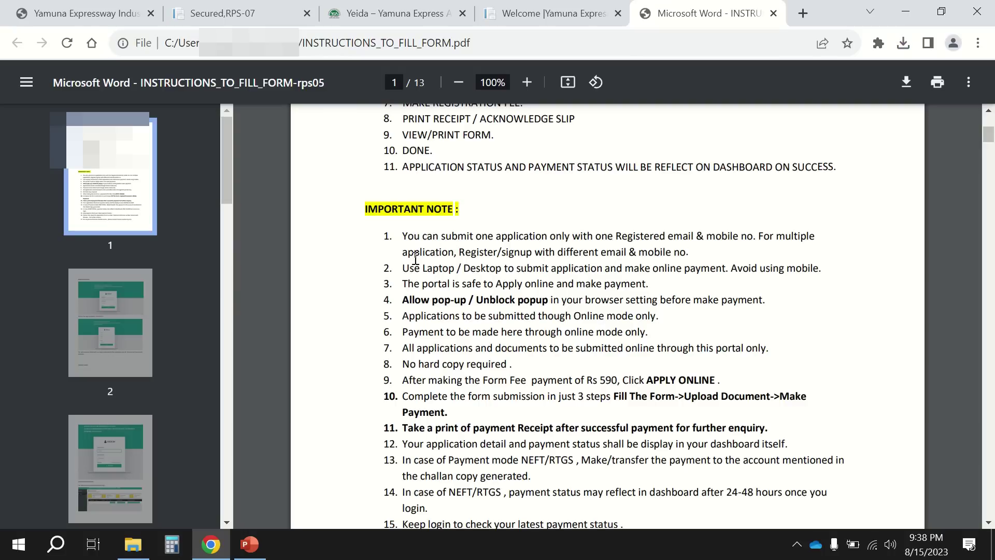
{"action": "left_click_drag", "start_coordinate": [400, 267], "coordinate": [816, 266]}
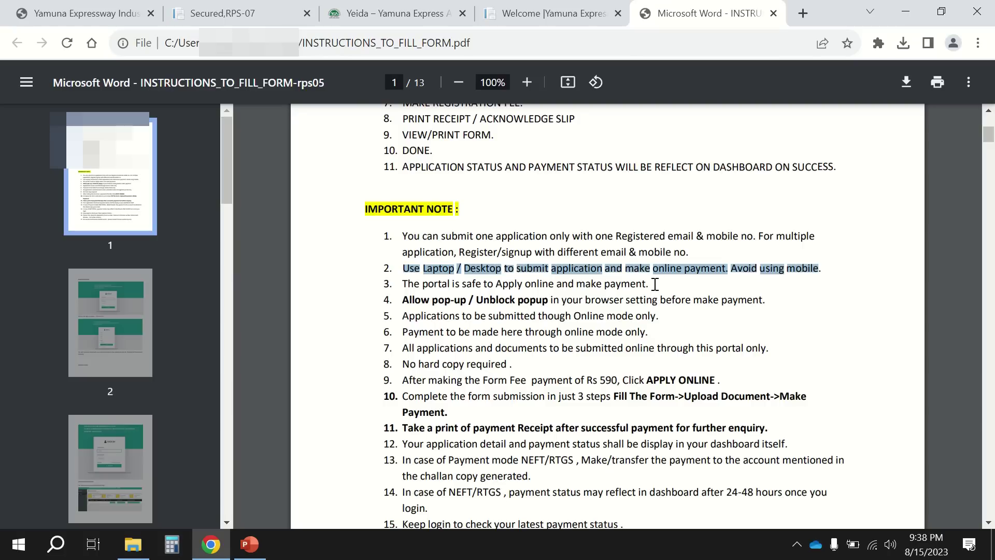
{"action": "left_click", "coordinate": [403, 283]}
{"action": "left_click_drag", "start_coordinate": [403, 284], "coordinate": [642, 288]}
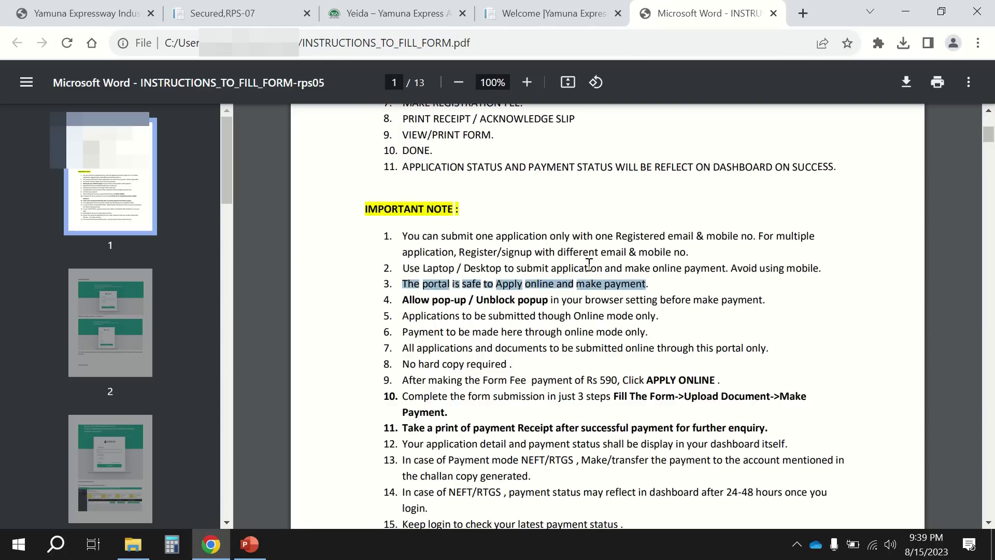
{"action": "left_click", "coordinate": [145, 7]}
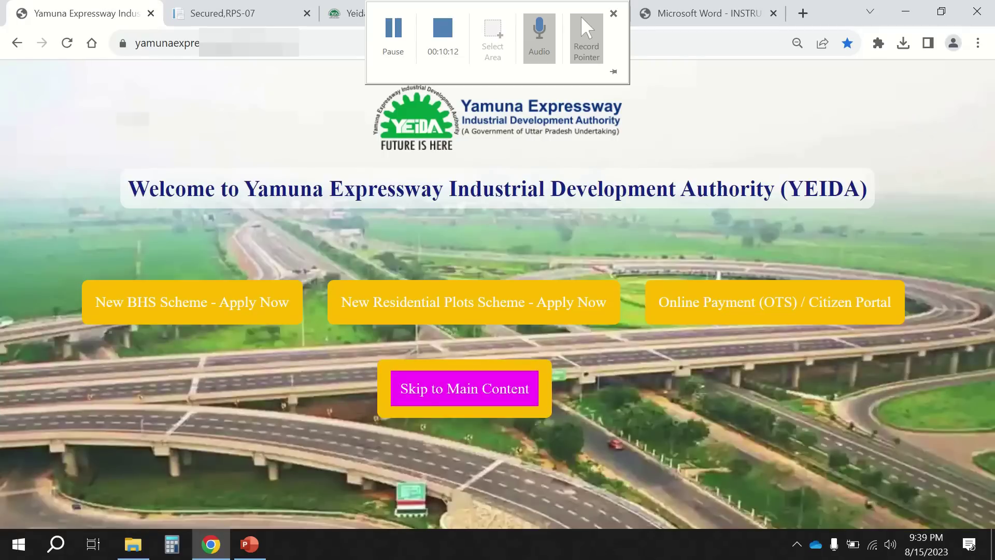
{"action": "left_click", "coordinate": [700, 13]}
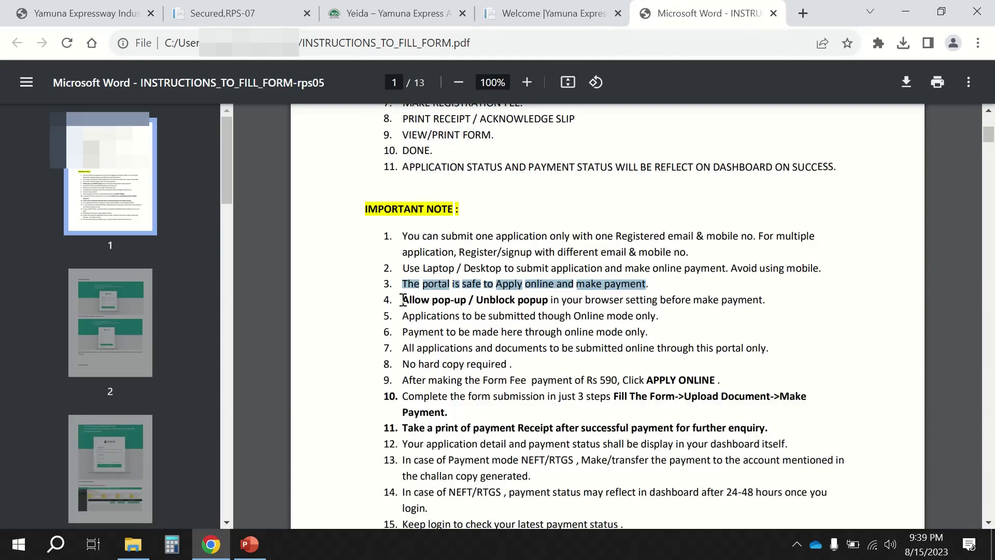
{"action": "left_click_drag", "start_coordinate": [405, 301], "coordinate": [762, 306]}
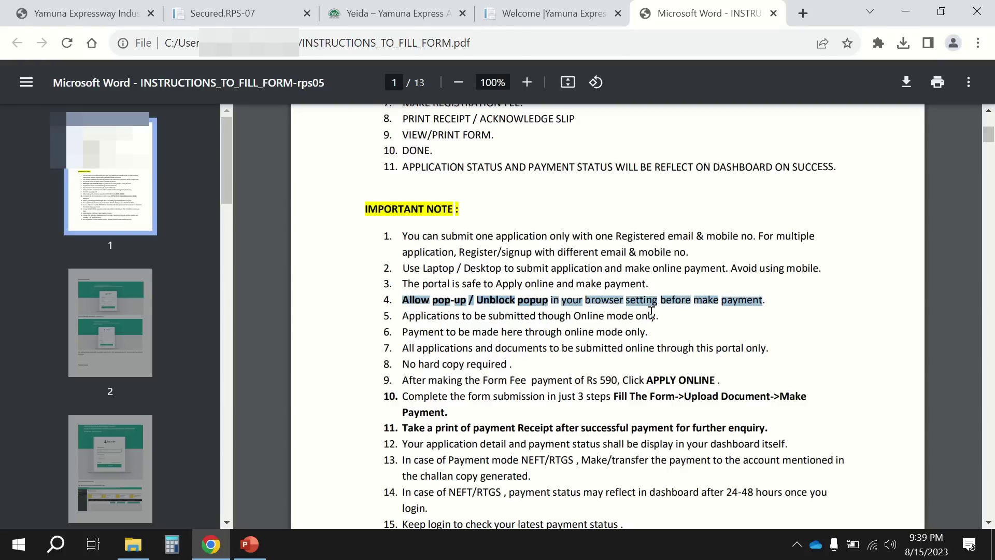
{"action": "left_click", "coordinate": [404, 312]}
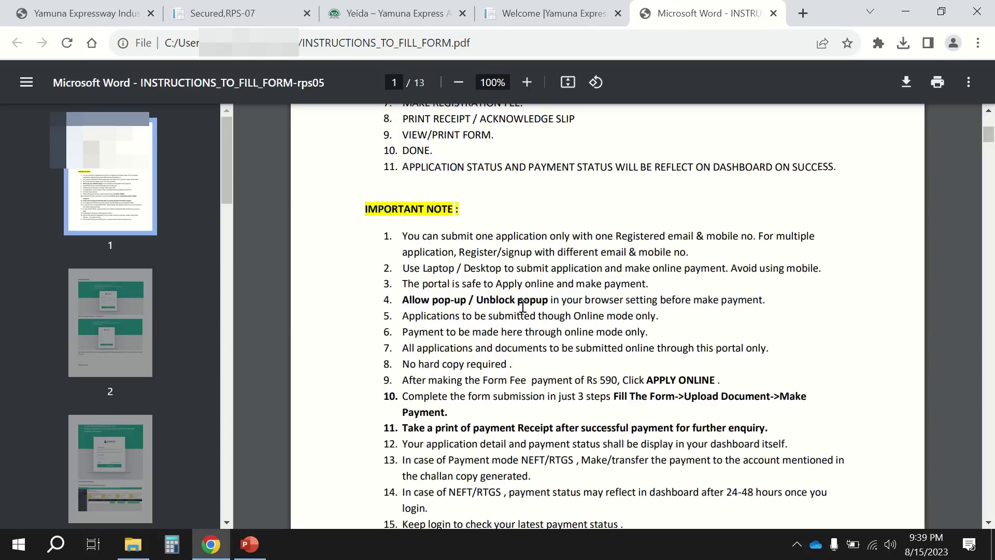
{"action": "left_click_drag", "start_coordinate": [404, 317], "coordinate": [665, 319]}
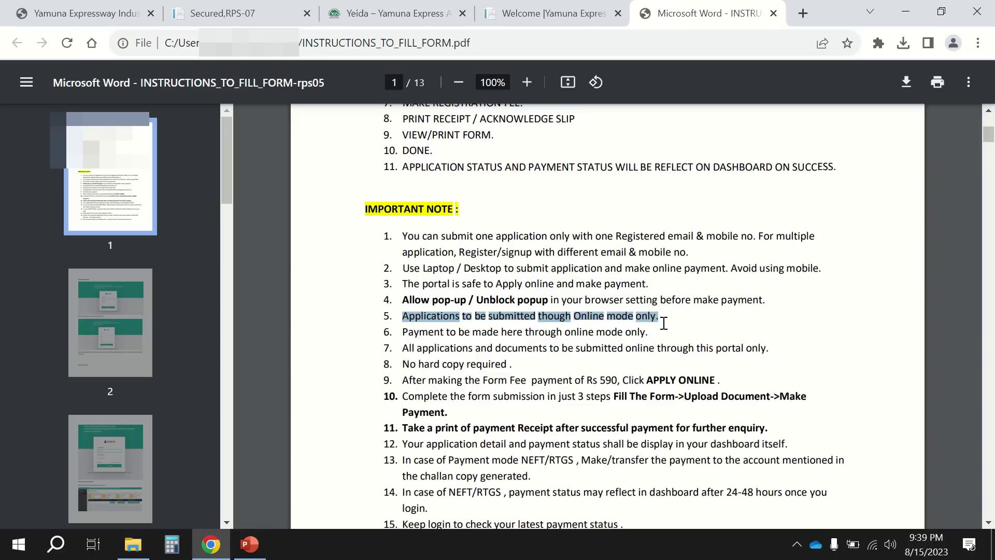
{"action": "left_click_drag", "start_coordinate": [404, 332], "coordinate": [676, 357]}
{"action": "left_click", "coordinate": [480, 323]}
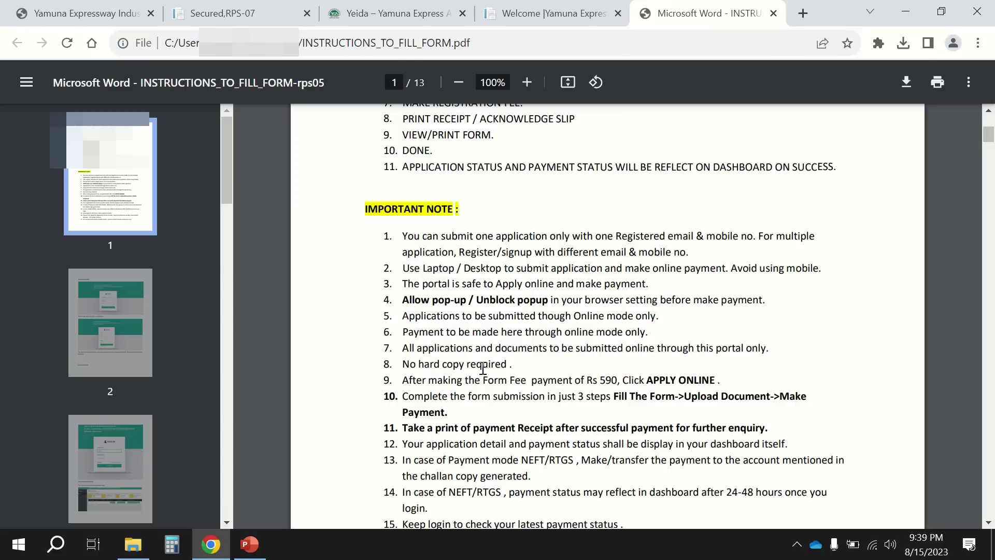
{"action": "scroll", "coordinate": [512, 372], "scroll_direction": "down", "scroll_amount": 3}
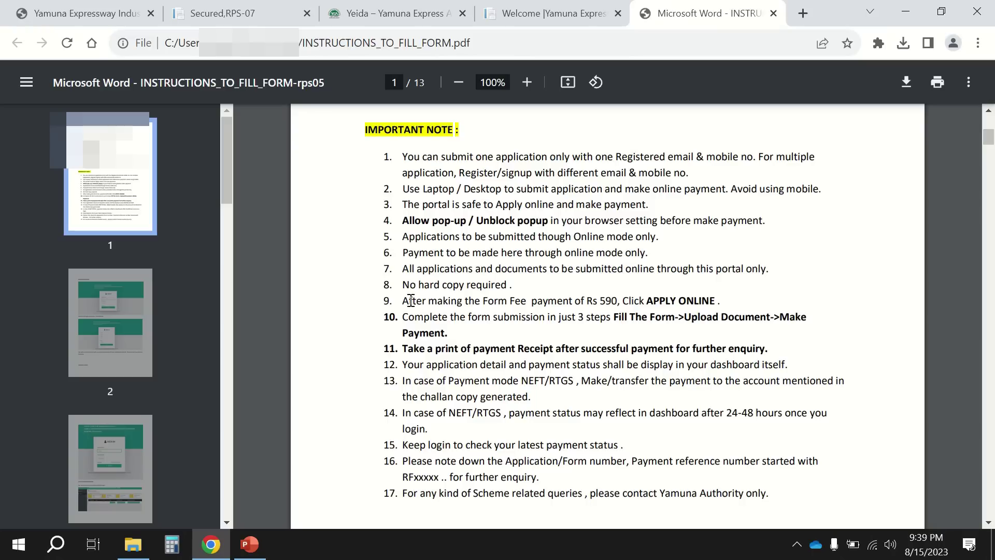
{"action": "left_click_drag", "start_coordinate": [407, 301], "coordinate": [706, 296]}
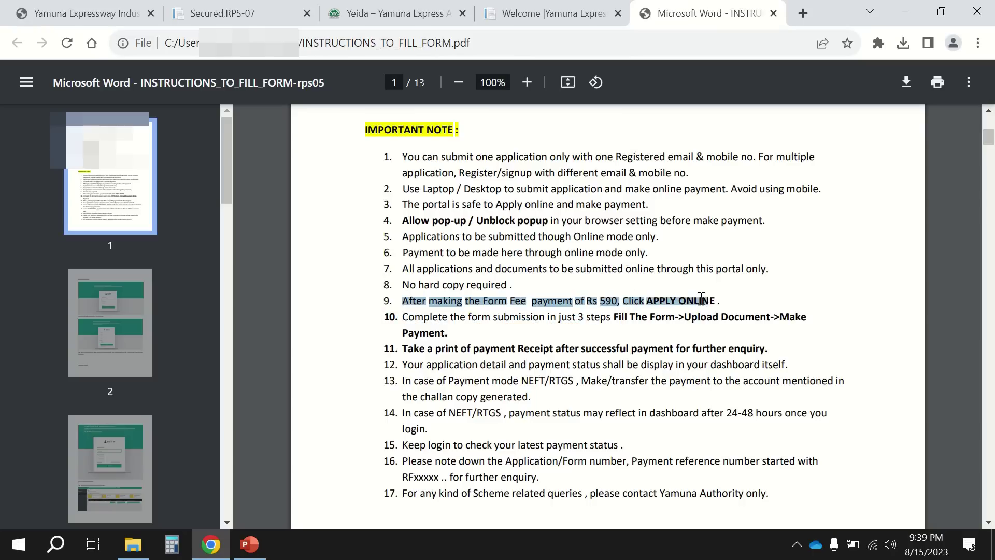
{"action": "left_click", "coordinate": [627, 296]}
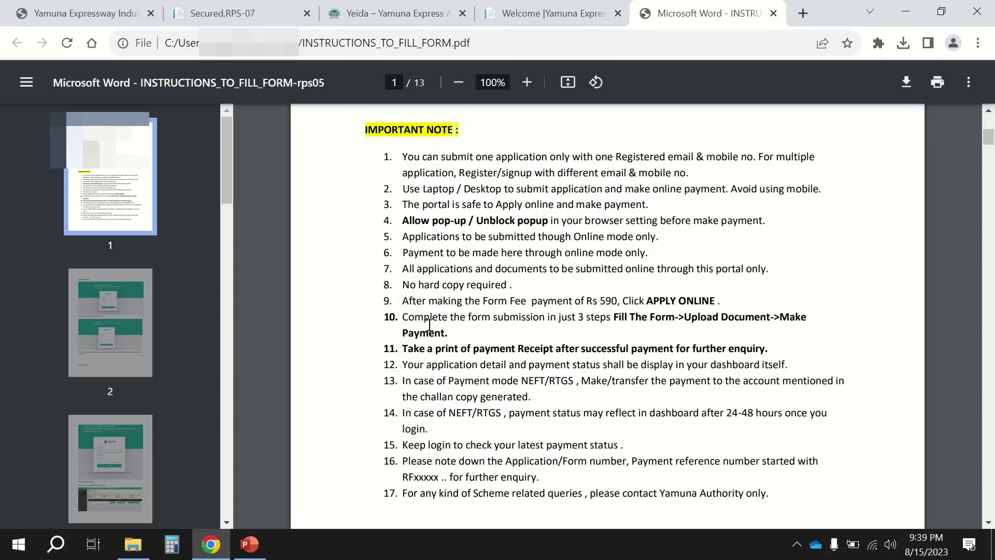
{"action": "left_click_drag", "start_coordinate": [417, 317], "coordinate": [507, 334]}
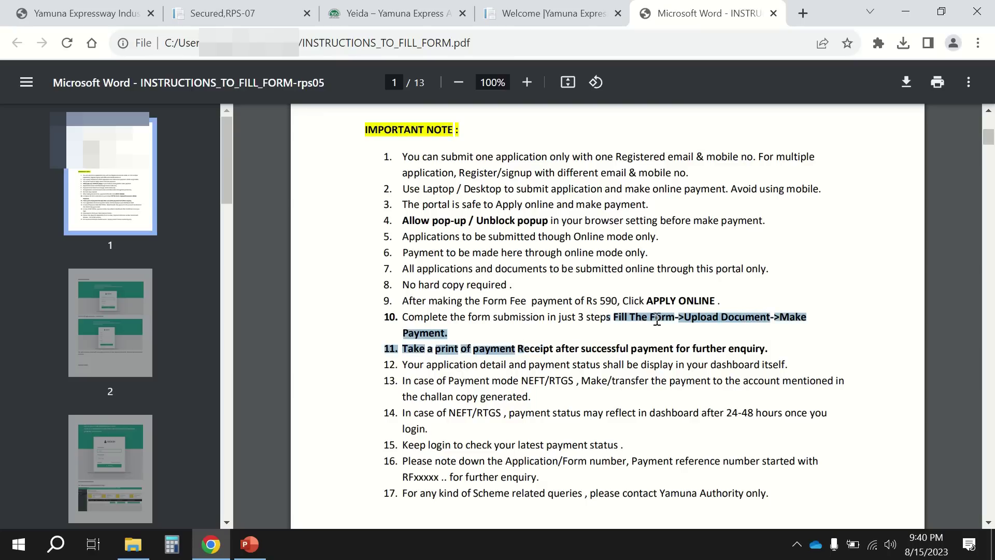
{"action": "left_click", "coordinate": [674, 318]}
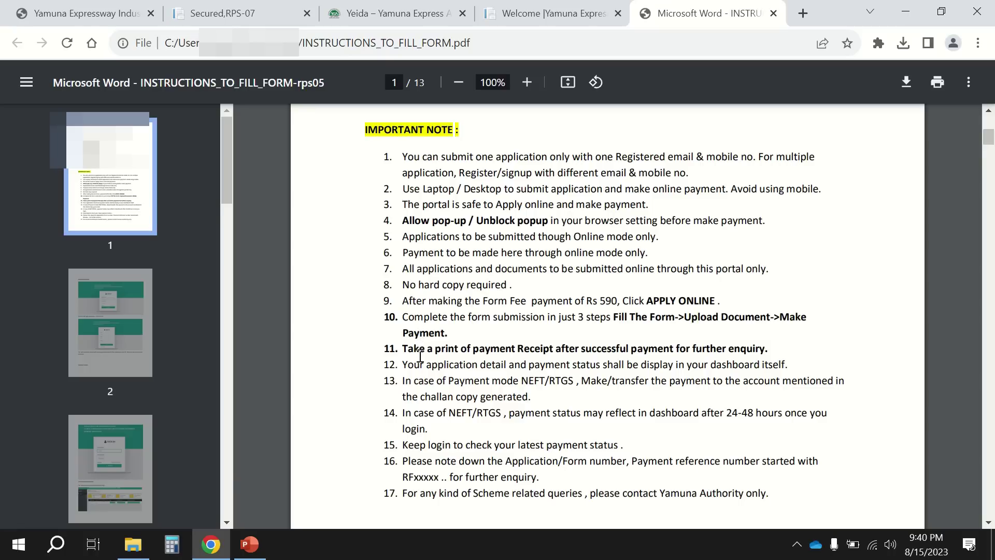
{"action": "left_click_drag", "start_coordinate": [406, 348], "coordinate": [763, 350]}
{"action": "left_click", "coordinate": [508, 356]}
{"action": "left_click_drag", "start_coordinate": [404, 366], "coordinate": [790, 363]}
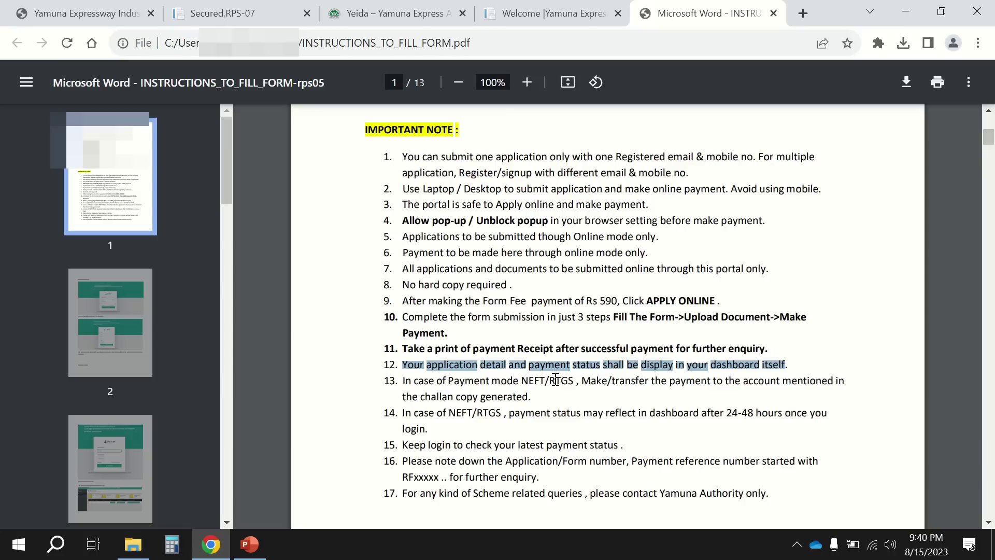
{"action": "left_click_drag", "start_coordinate": [404, 380], "coordinate": [817, 380]}
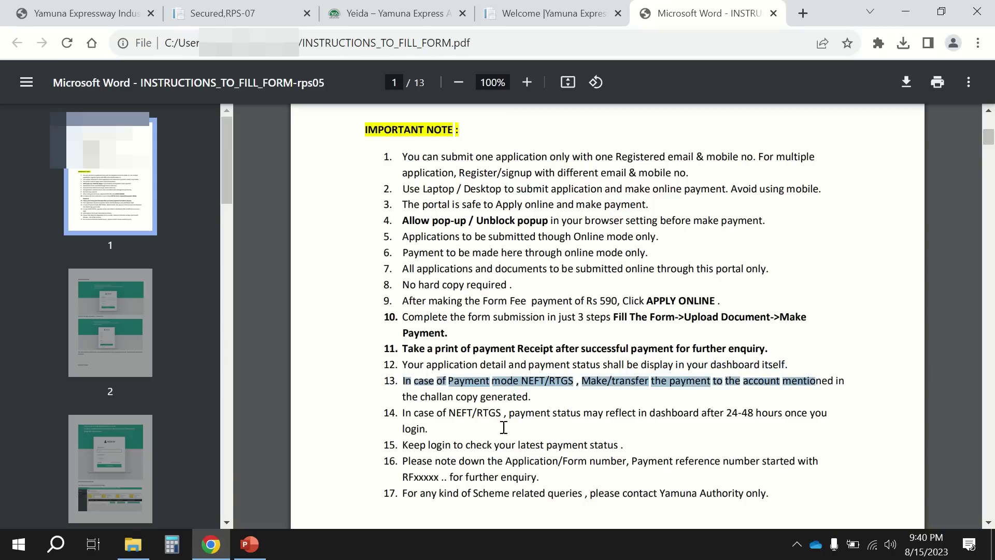
{"action": "left_click_drag", "start_coordinate": [527, 399], "coordinate": [449, 381]}
Read notes 14–16 on payment status delays and application numbers, then reach page 2's REGISTER/SIGNUP section.
{"action": "left_click", "coordinate": [596, 384]}
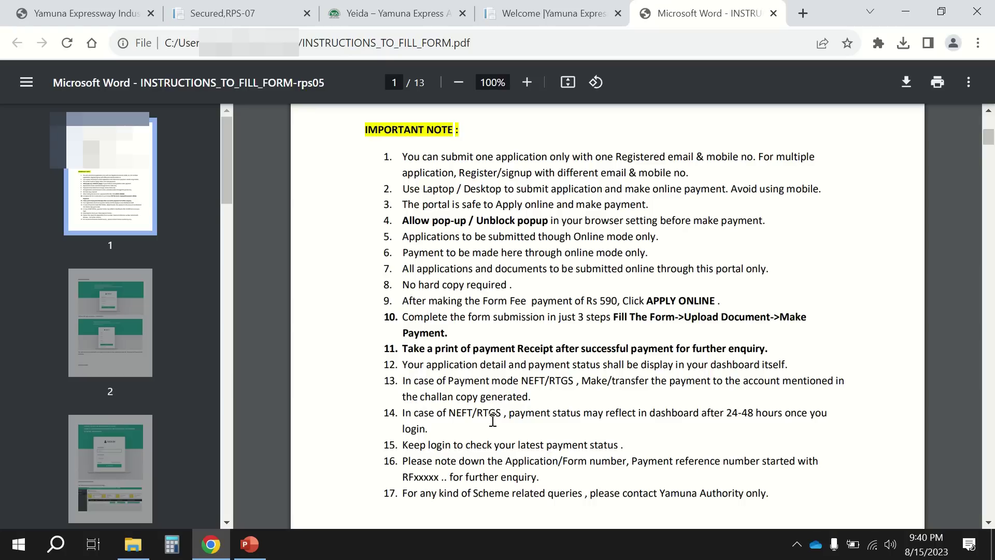
{"action": "left_click_drag", "start_coordinate": [443, 414], "coordinate": [799, 411]}
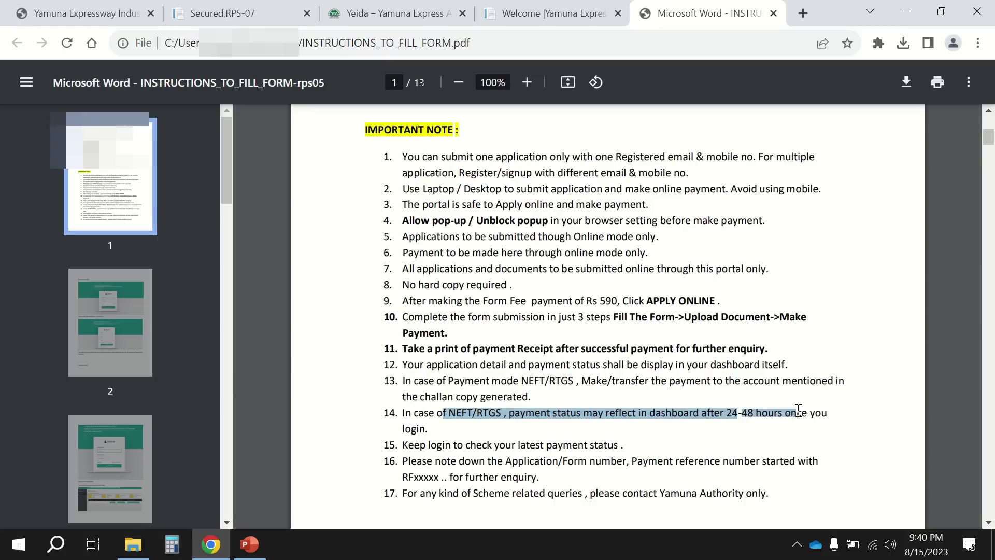
{"action": "left_click", "coordinate": [622, 421]}
{"action": "left_click_drag", "start_coordinate": [415, 447], "coordinate": [586, 449]}
{"action": "left_click", "coordinate": [500, 421]}
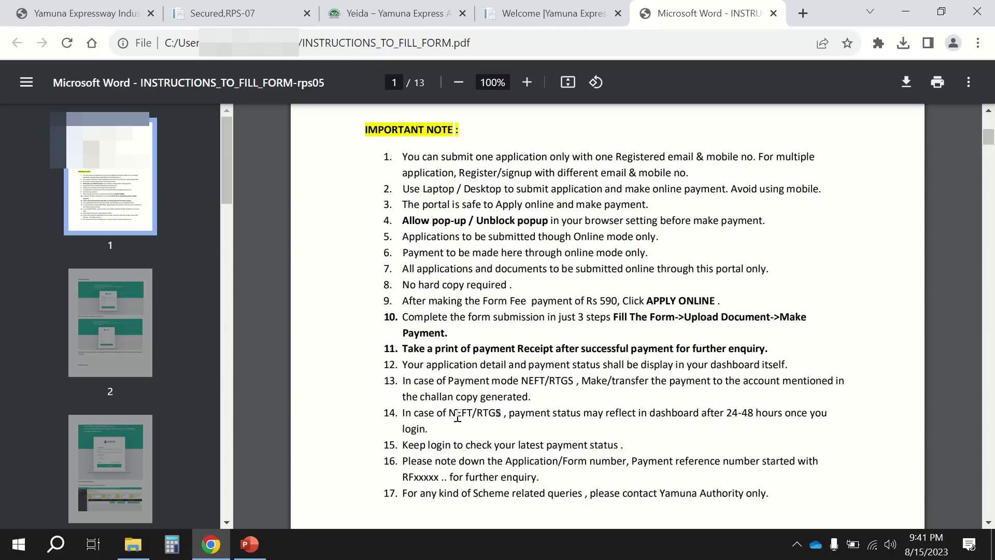
{"action": "left_click_drag", "start_coordinate": [726, 421], "coordinate": [767, 418]}
{"action": "left_click_drag", "start_coordinate": [438, 446], "coordinate": [588, 446]}
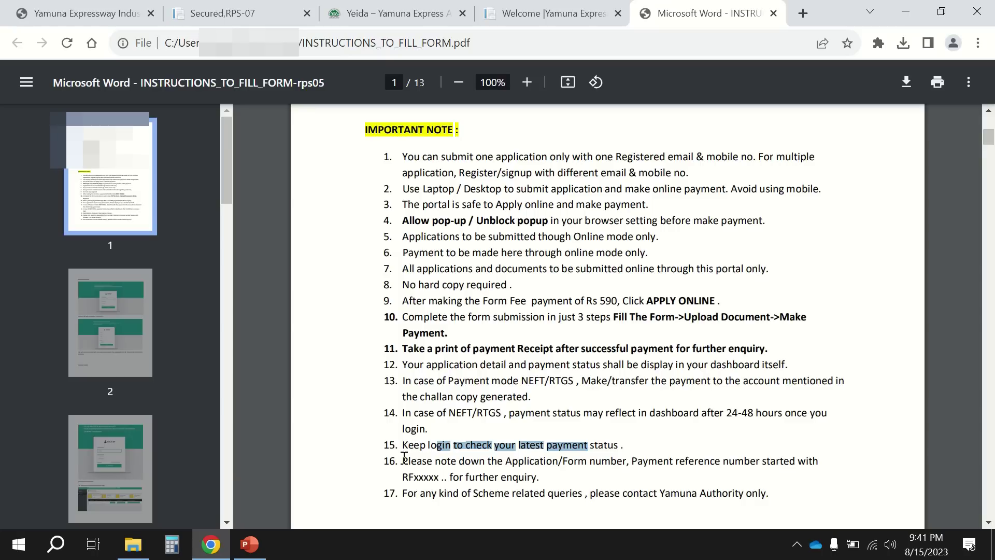
{"action": "left_click_drag", "start_coordinate": [406, 457], "coordinate": [780, 462]}
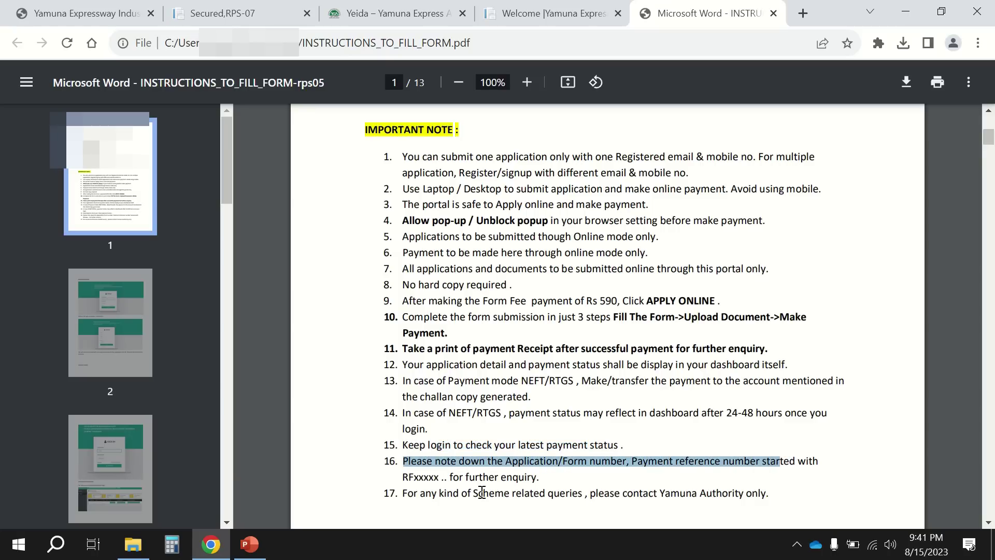
{"action": "left_click", "coordinate": [577, 465]}
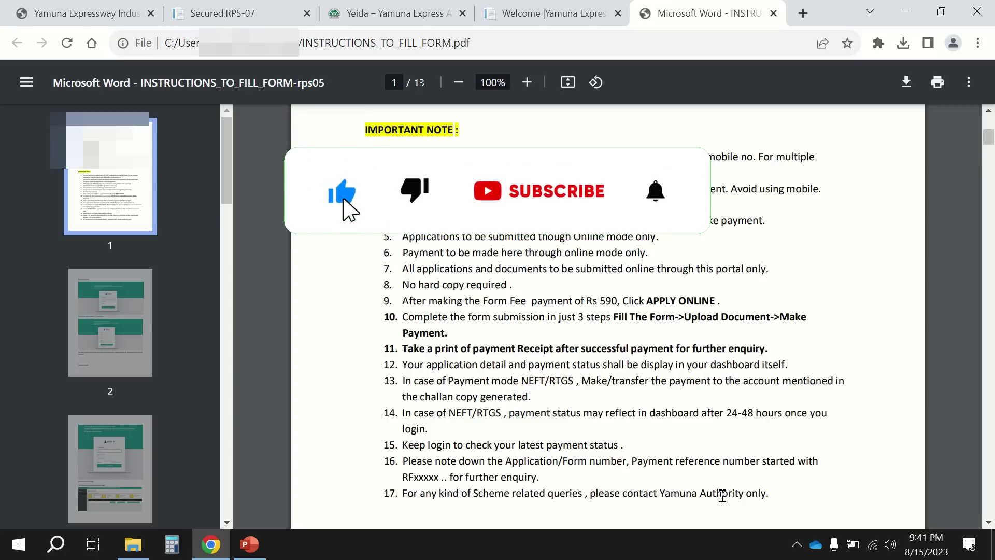
{"action": "scroll", "coordinate": [721, 496], "scroll_direction": "down", "scroll_amount": 2}
{"action": "scroll", "coordinate": [722, 496], "scroll_direction": "down", "scroll_amount": 8}
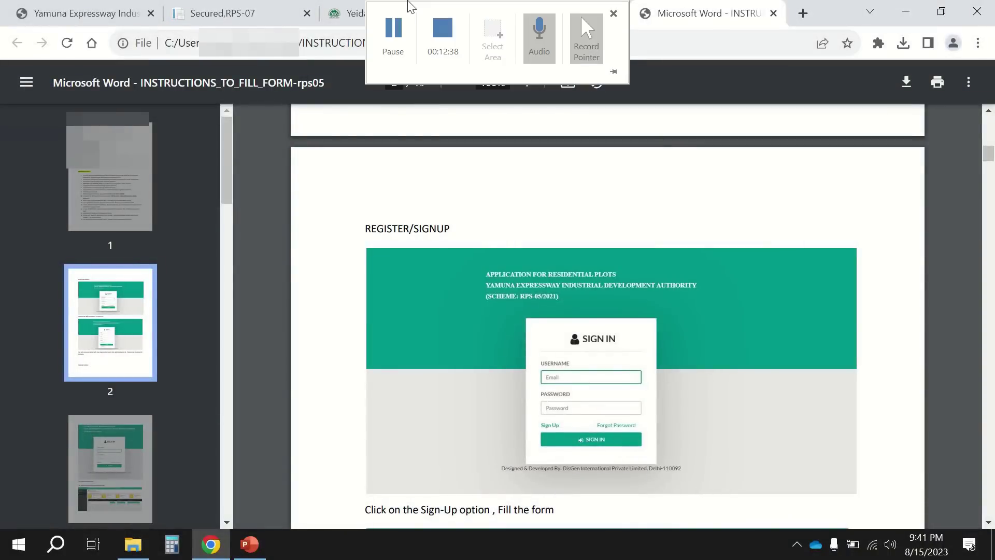
Back on the Welcome dashboard, open the Rs 590.00 form-fee payment page from the Activate Form card.
{"action": "left_click", "coordinate": [580, 20]}
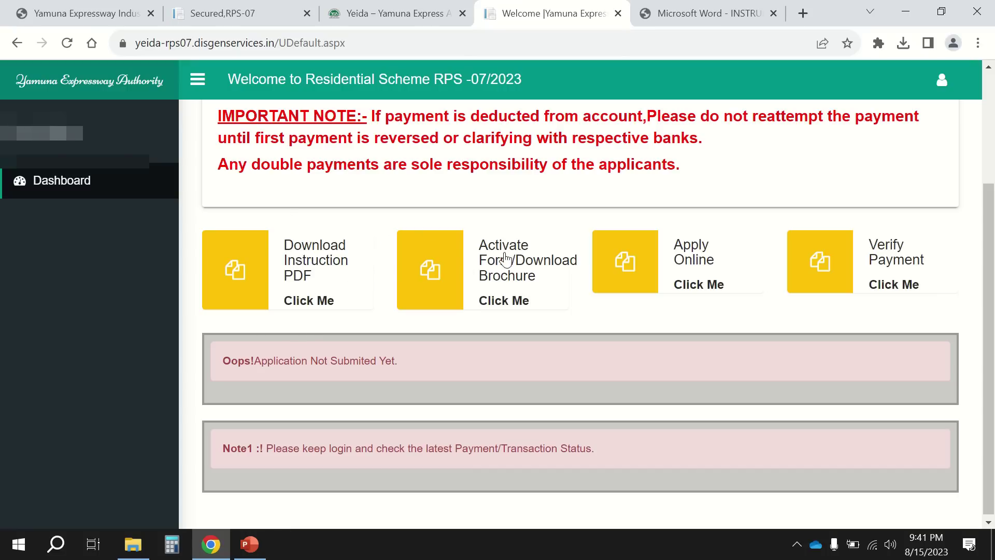
{"action": "left_click", "coordinate": [520, 309]}
{"action": "scroll", "coordinate": [522, 311], "scroll_direction": "down", "scroll_amount": 1}
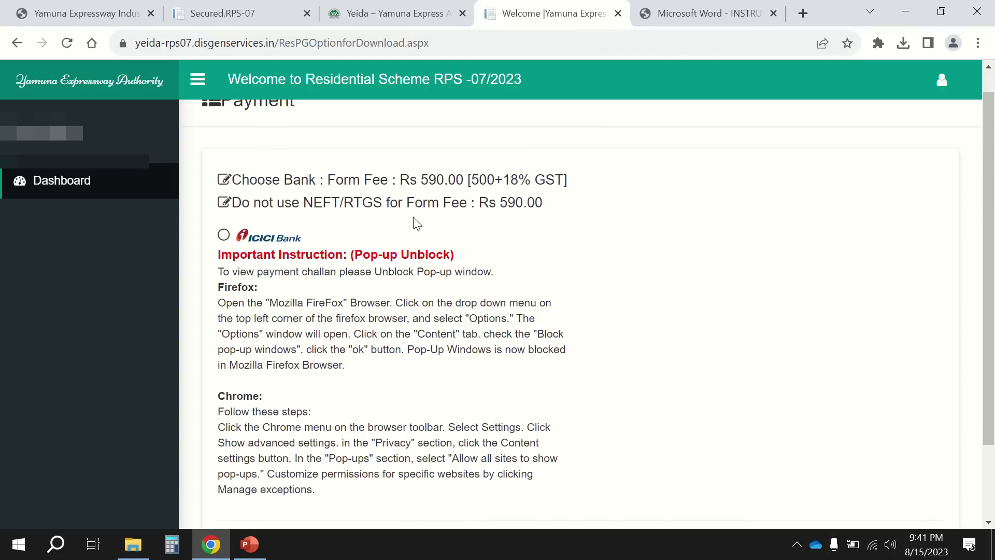
Pay the form fee through ICICI Bank, accepting all instructions, terms and conditions.
{"action": "left_click", "coordinate": [224, 236]}
{"action": "scroll", "coordinate": [293, 323], "scroll_direction": "down", "scroll_amount": 2}
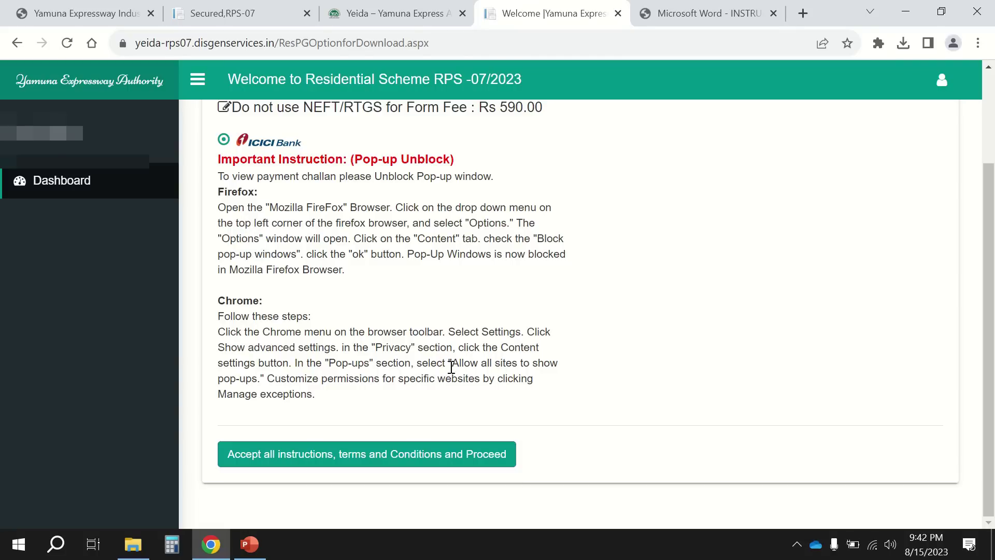
{"action": "left_click", "coordinate": [346, 460]}
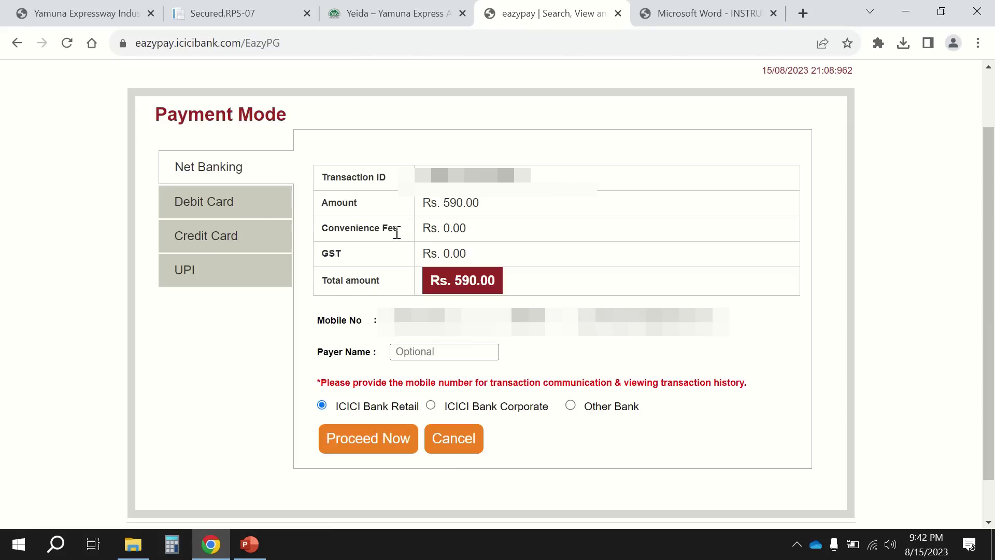
Compare Debit Card, Credit Card and Net Banking charges, then choose UPI with the QR Code option.
{"action": "left_click", "coordinate": [216, 204]}
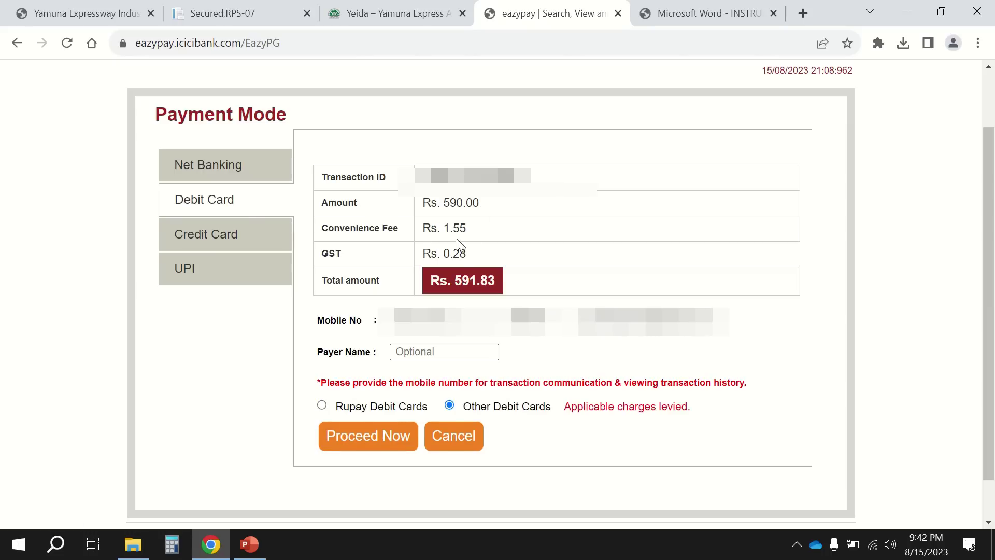
{"action": "left_click", "coordinate": [228, 235]}
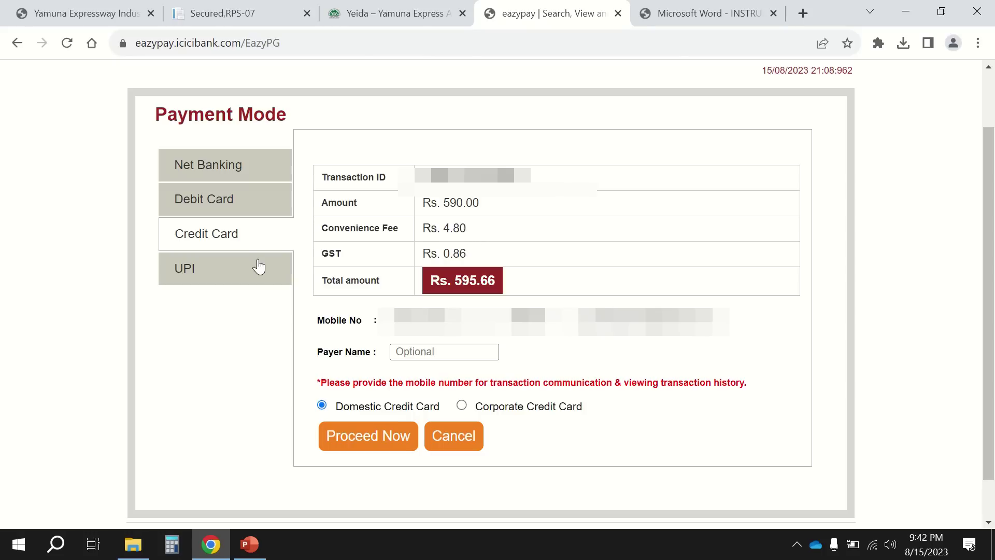
{"action": "left_click", "coordinate": [227, 277]}
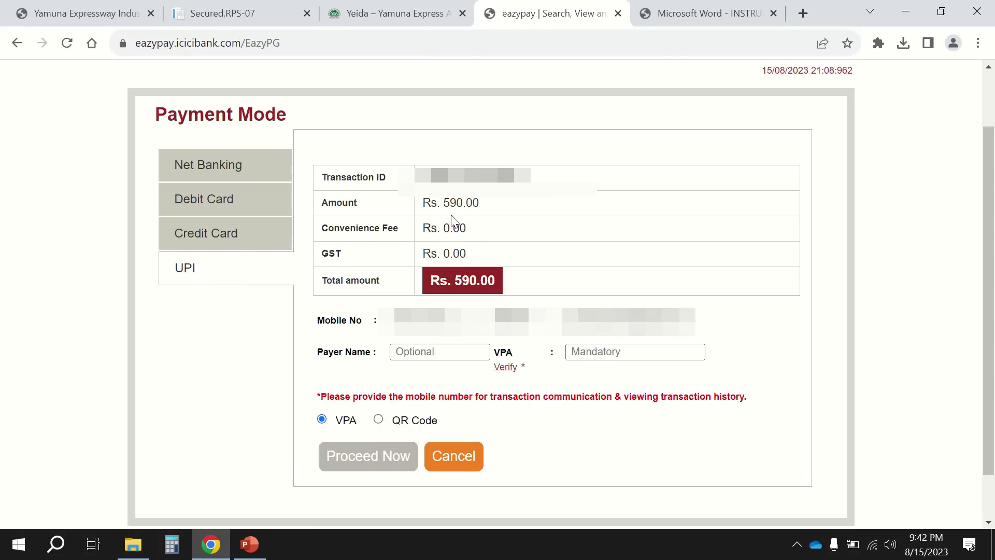
{"action": "left_click", "coordinate": [214, 173]}
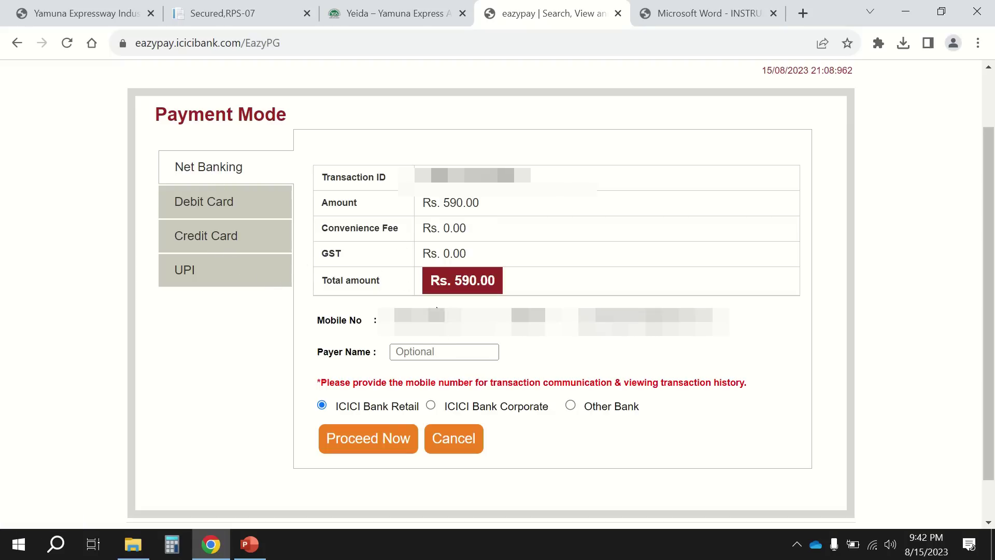
{"action": "left_click", "coordinate": [235, 271]}
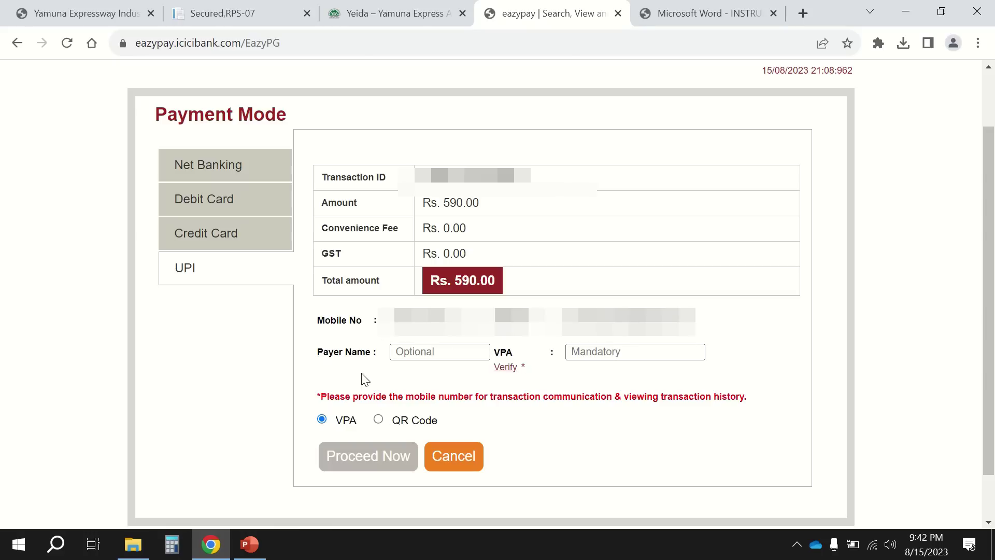
{"action": "left_click", "coordinate": [379, 419]}
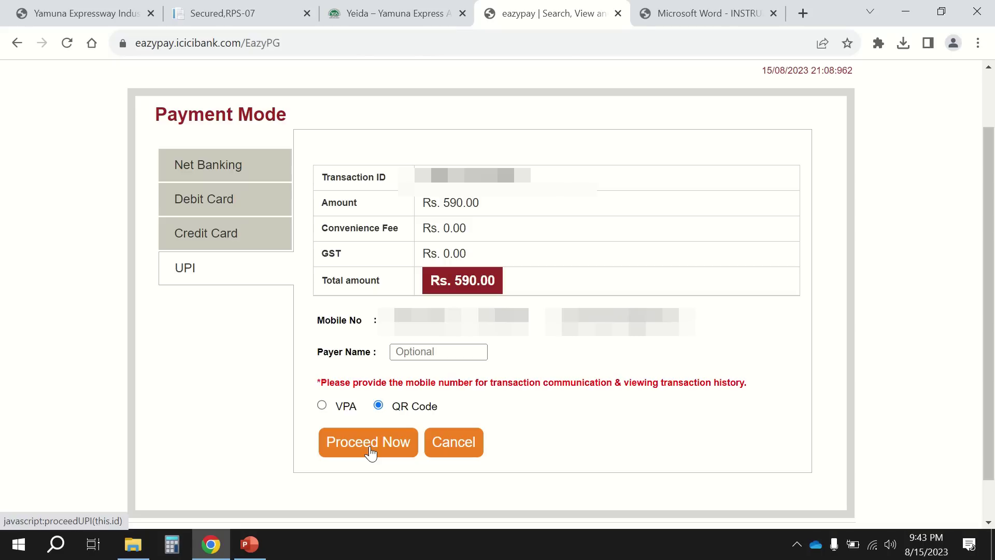
Proceed with the Rs 590.00 UPI QR-code payment through to the transaction detail receipt.
{"action": "left_click", "coordinate": [371, 452]}
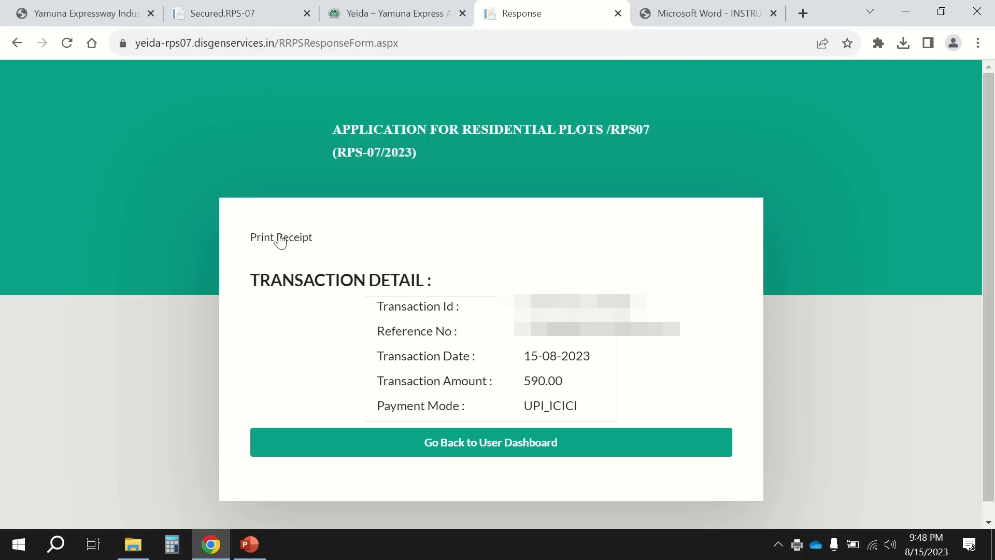
Return to the dashboard and sign back in with the account email id and password.
{"action": "left_click", "coordinate": [445, 454]}
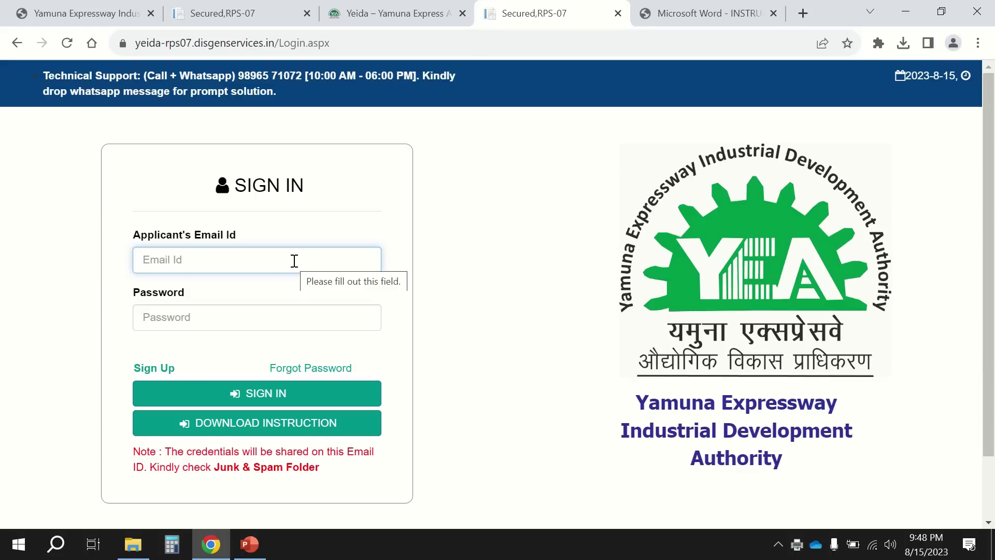
{"action": "type", "text": "xxxxxx"}
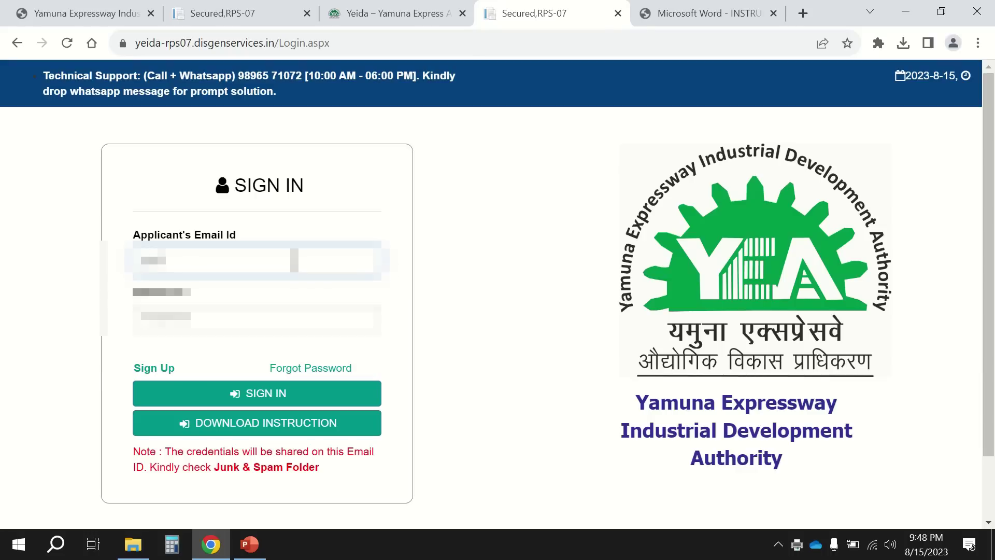
{"action": "type", "text": "xxxx"}
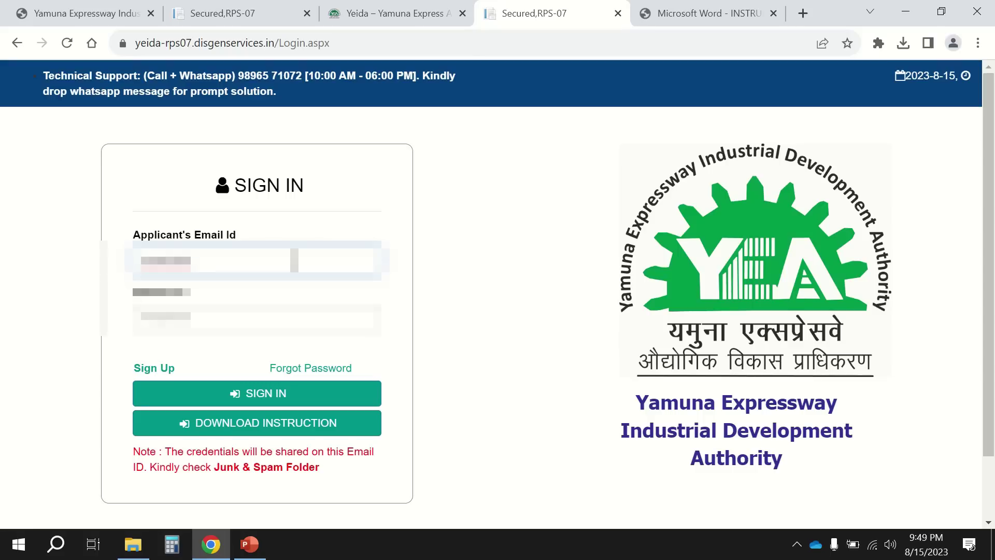
{"action": "type", "text": "xxxxxxxxxxxxxxxx"}
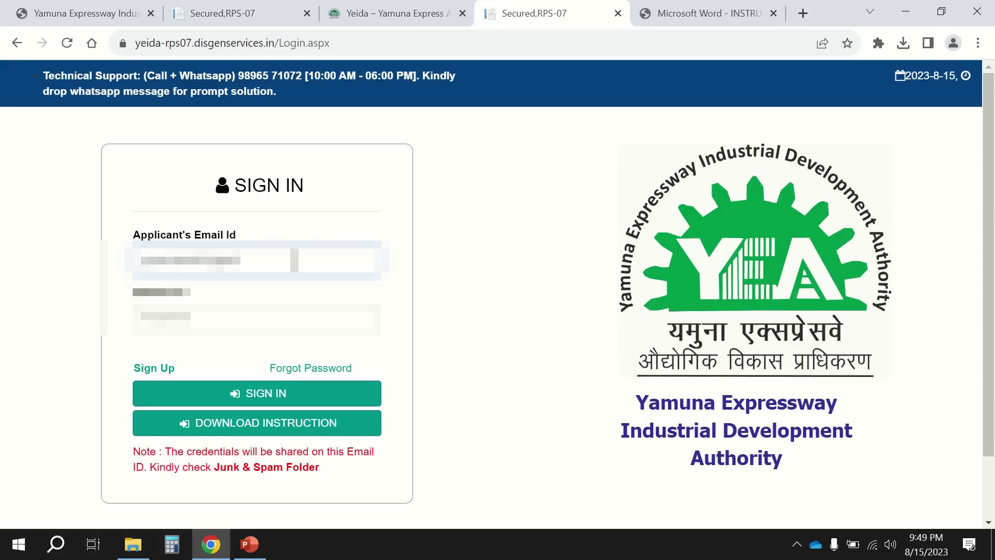
{"action": "type", "text": "xxxx"}
{"action": "key", "text": "Tab"}
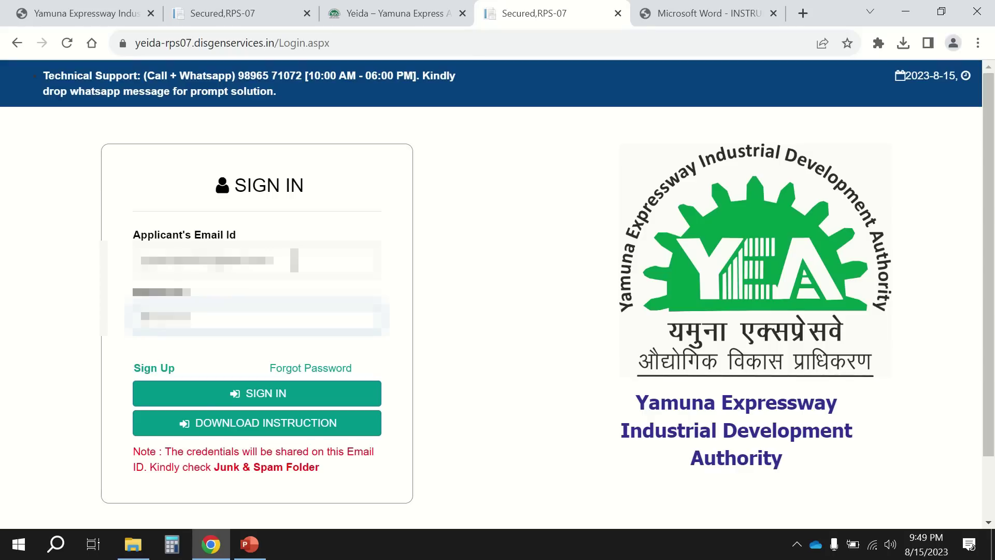
{"action": "key", "text": "BackSpace"}
{"action": "type", "text": "xxxxxxxx"}
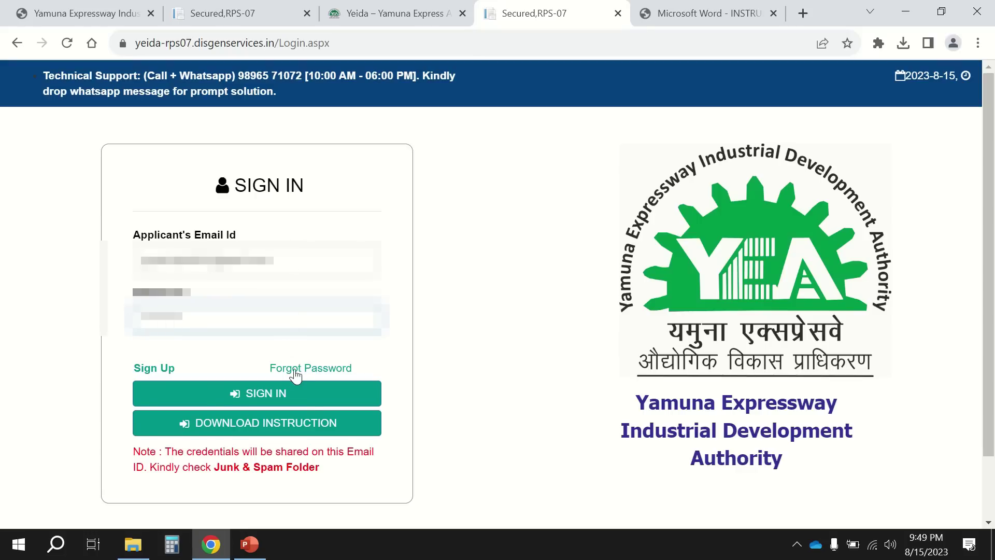
{"action": "left_click", "coordinate": [309, 401]}
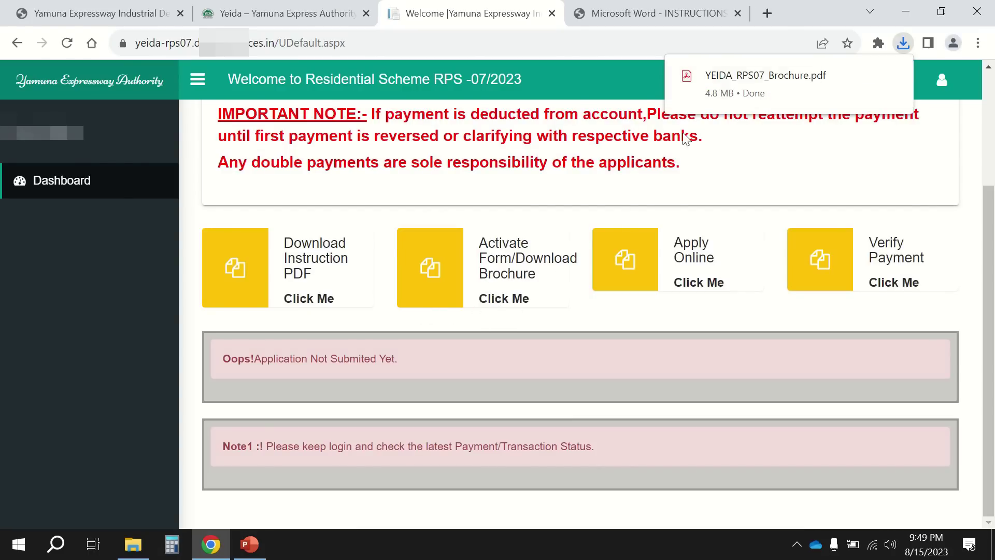
Open YEIDA_RPS07_Brochure.pdf and scroll to the vacant plot sizes table 1.(B).
{"action": "left_click", "coordinate": [763, 76]}
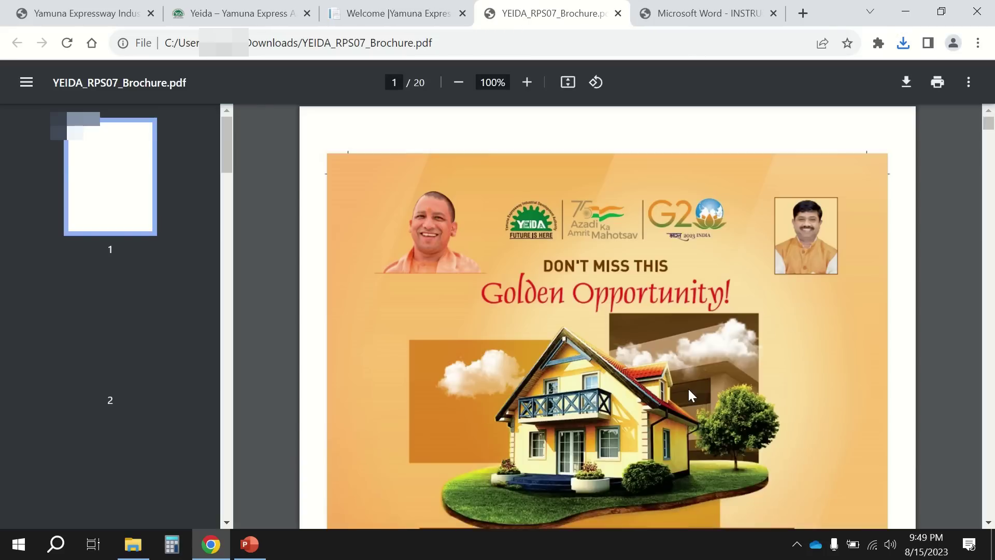
{"action": "scroll", "coordinate": [690, 394], "scroll_direction": "down", "scroll_amount": 5}
{"action": "scroll", "coordinate": [689, 395], "scroll_direction": "down", "scroll_amount": 20}
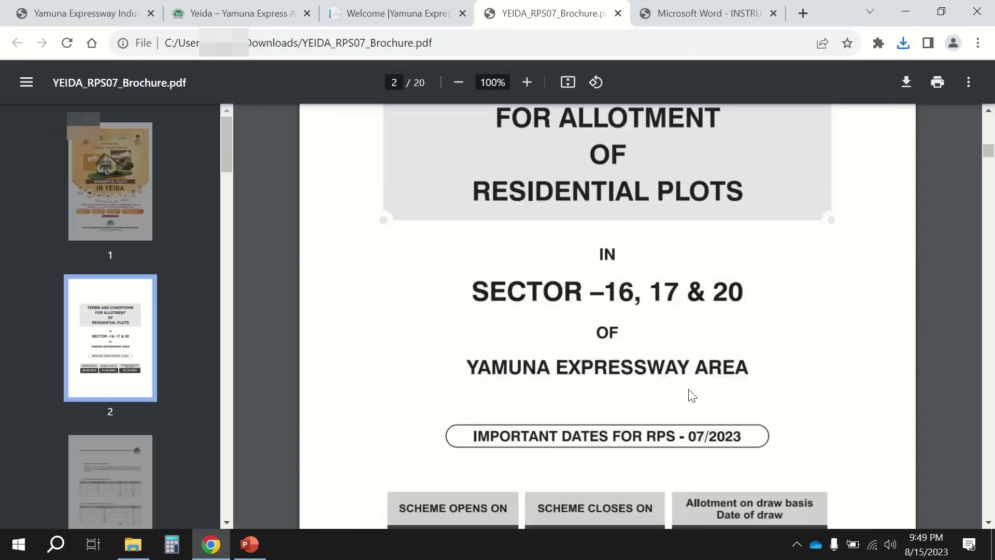
{"action": "scroll", "coordinate": [689, 394], "scroll_direction": "down", "scroll_amount": 7}
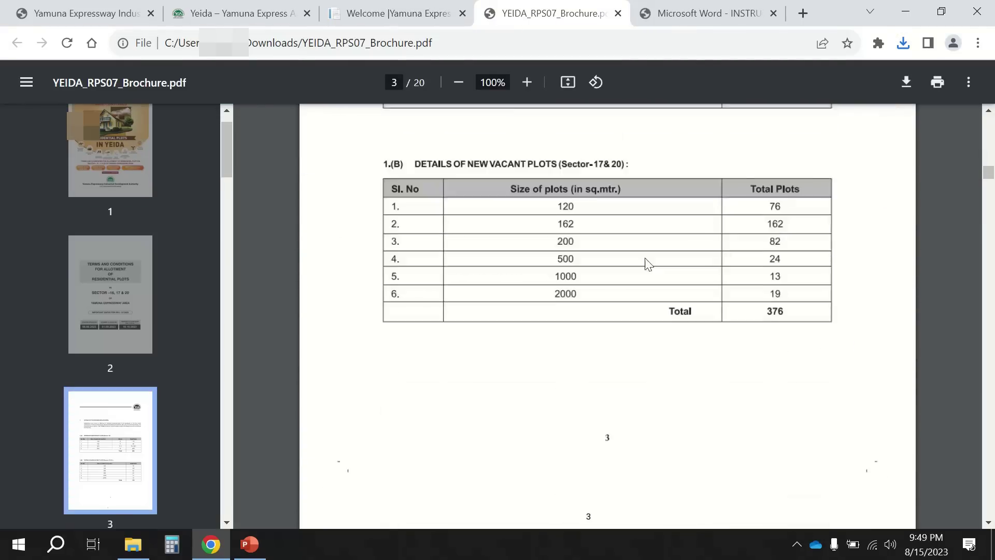
Move the instructions PDF tab to third position and return to the scheme dashboard.
{"action": "left_click", "coordinate": [406, 12]}
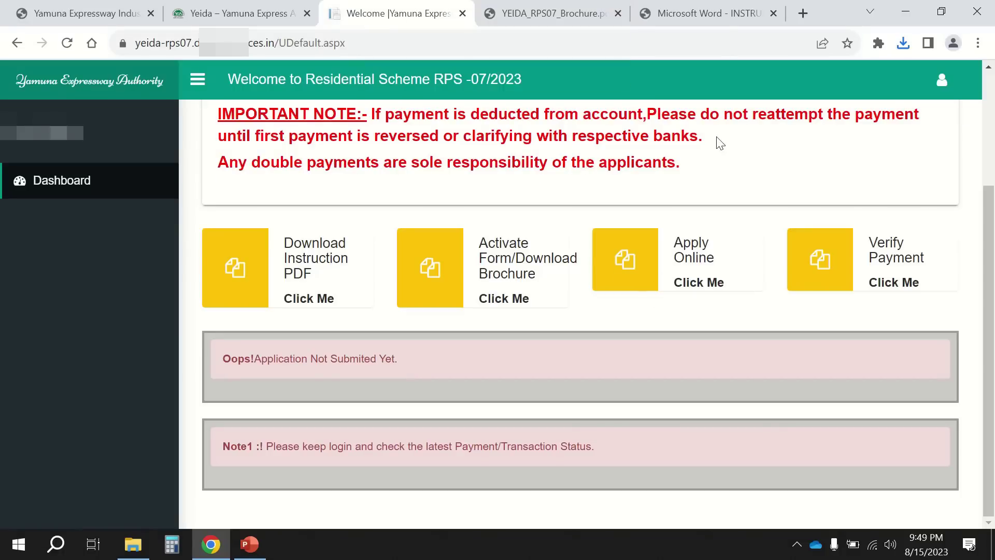
{"action": "left_click", "coordinate": [711, 16]}
{"action": "left_click", "coordinate": [618, 13]}
{"action": "left_click_drag", "start_coordinate": [482, 24], "coordinate": [482, 15]}
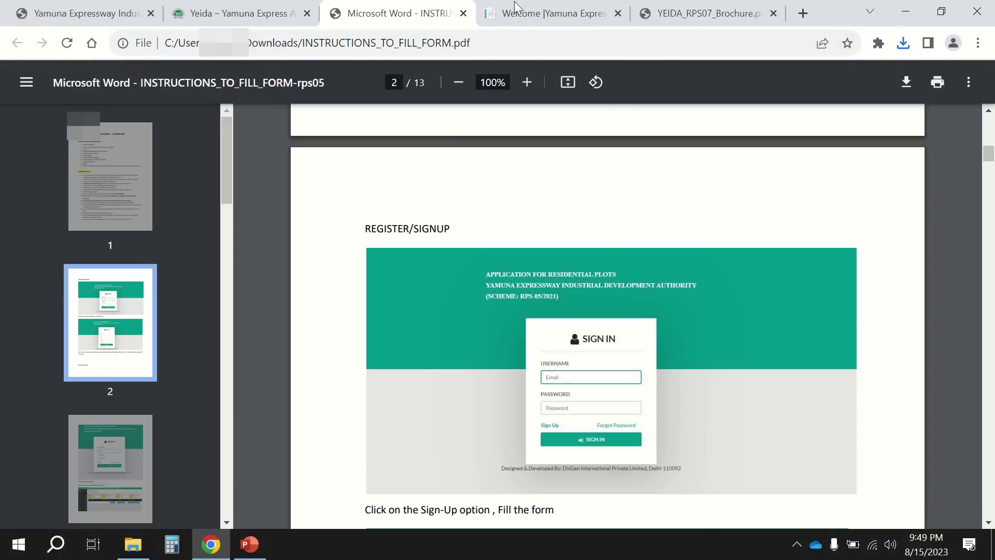
{"action": "left_click", "coordinate": [614, 15]}
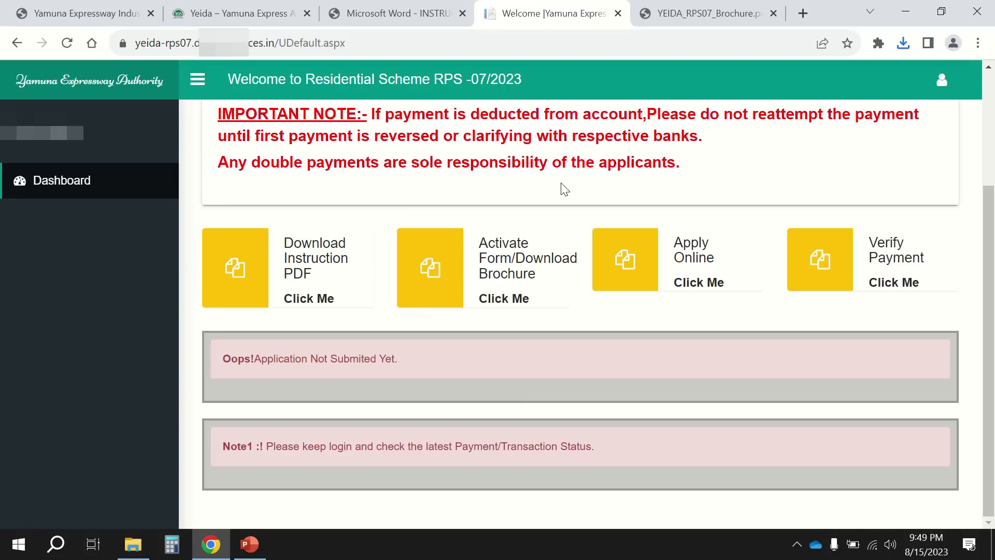
{"action": "left_click", "coordinate": [515, 306]}
{"action": "left_click", "coordinate": [903, 43]}
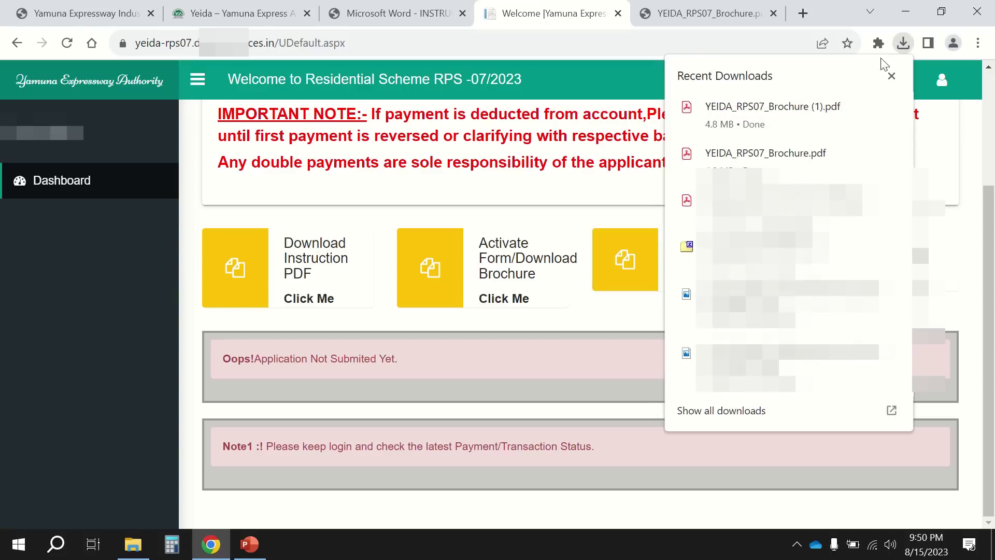
{"action": "left_click", "coordinate": [516, 325]}
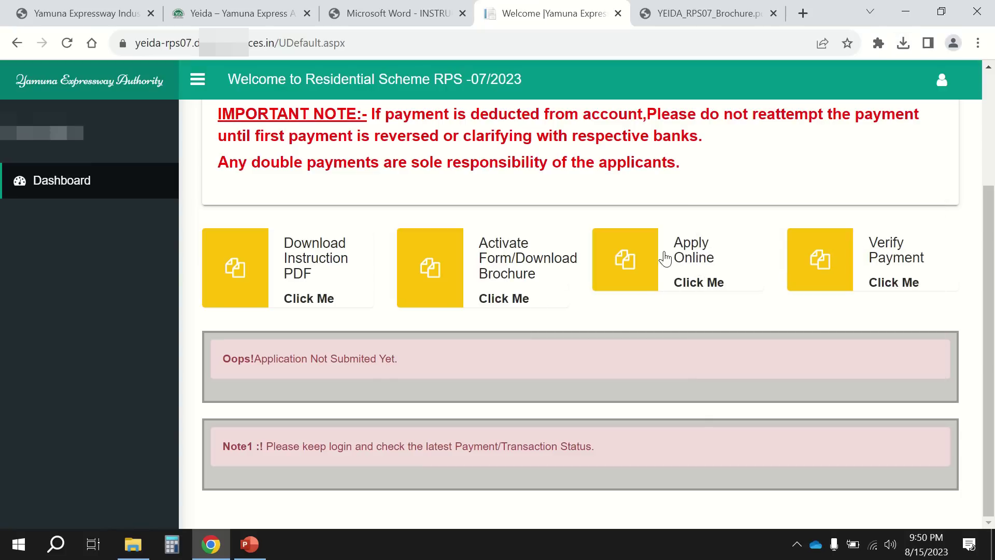
{"action": "left_click", "coordinate": [731, 11]}
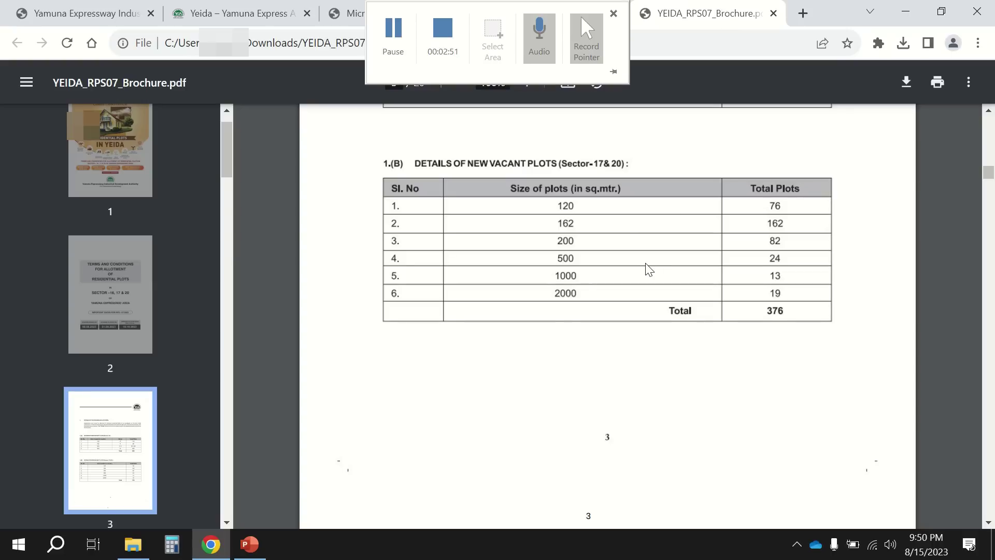
{"action": "scroll", "coordinate": [646, 264], "scroll_direction": "up", "scroll_amount": 20}
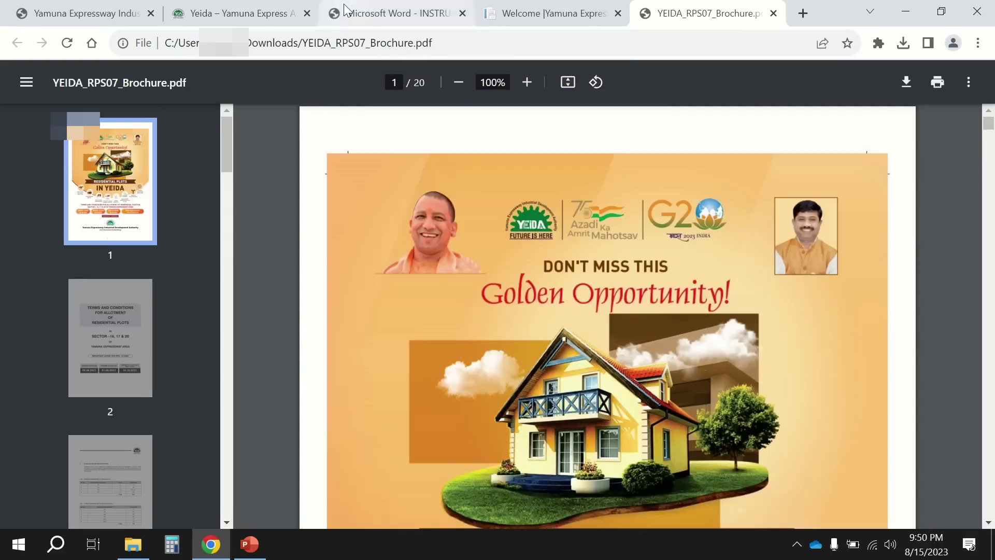
{"action": "left_click_drag", "start_coordinate": [384, 13], "coordinate": [234, 15]}
{"action": "scroll", "coordinate": [333, 153], "scroll_direction": "up", "scroll_amount": 10}
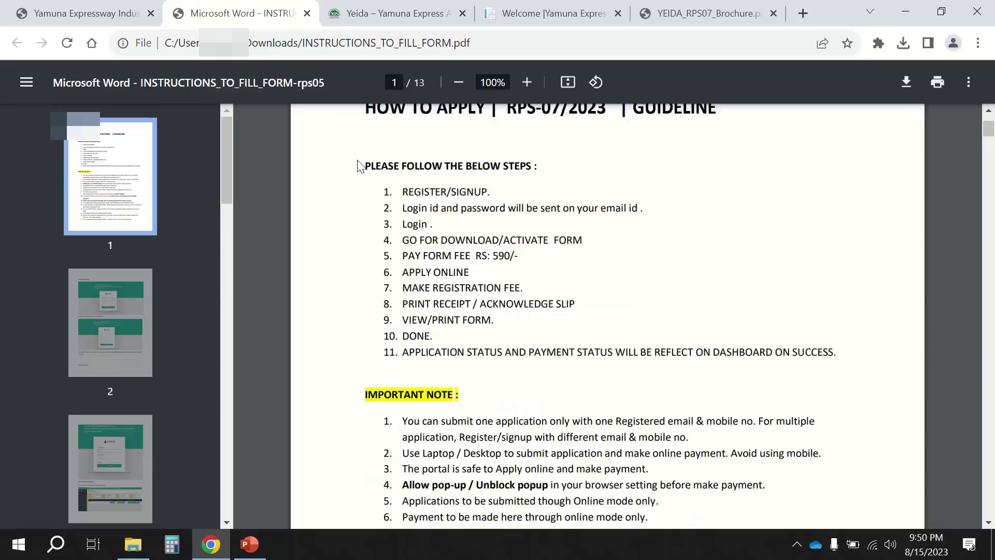
{"action": "scroll", "coordinate": [359, 167], "scroll_direction": "down", "scroll_amount": 1}
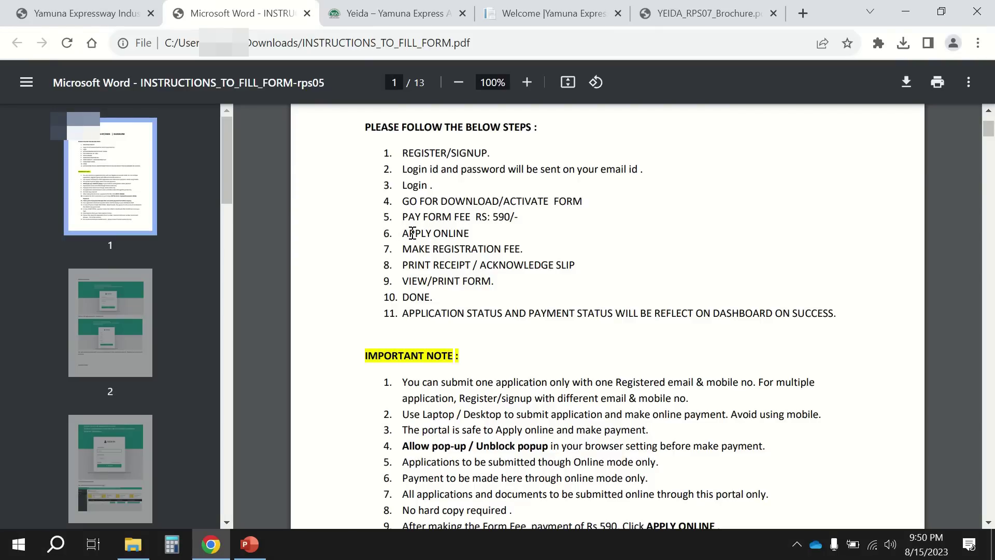
{"action": "left_click", "coordinate": [596, 15]}
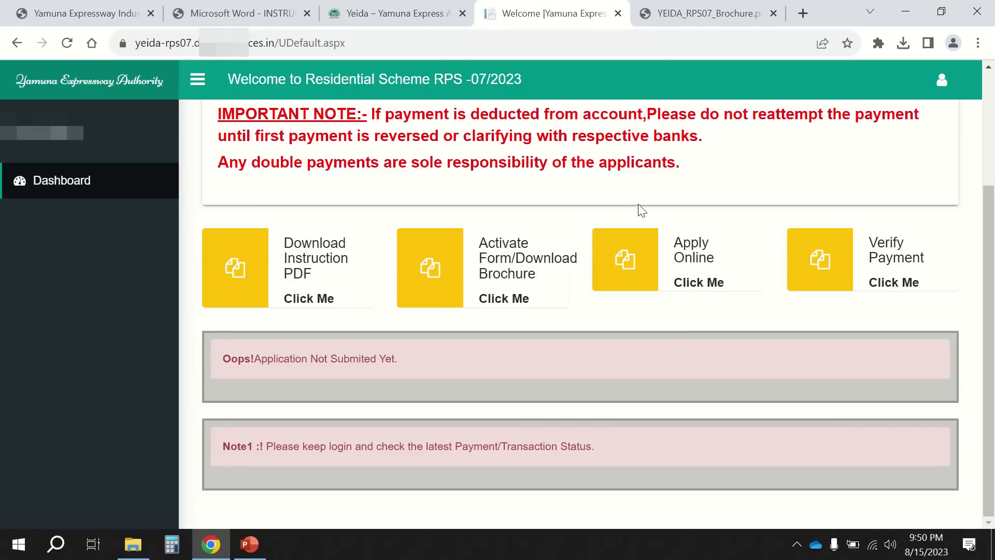
Start Apply Online with General category, Not Applicable sub category and plot size 120 (Rs 295200 registration).
{"action": "left_click", "coordinate": [688, 288]}
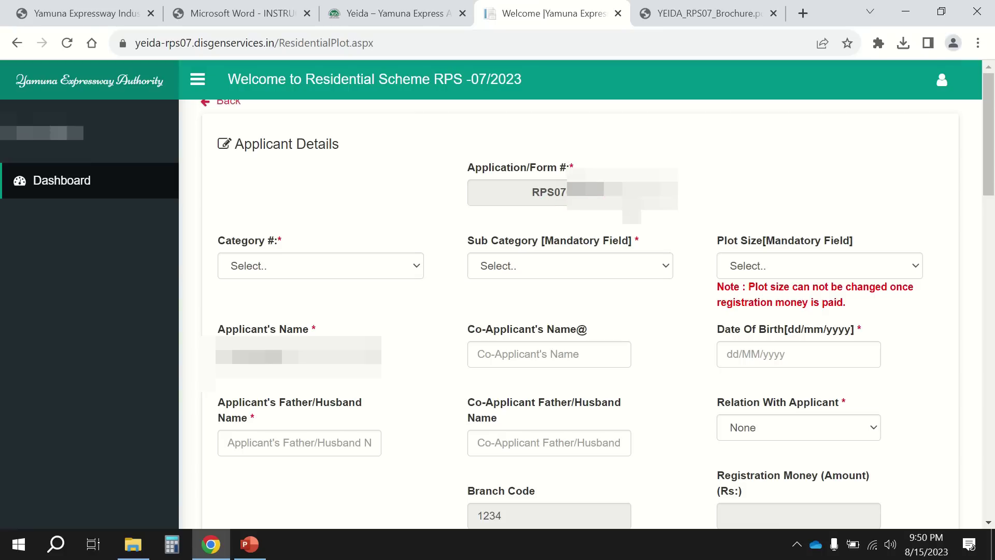
{"action": "left_click", "coordinate": [378, 270]}
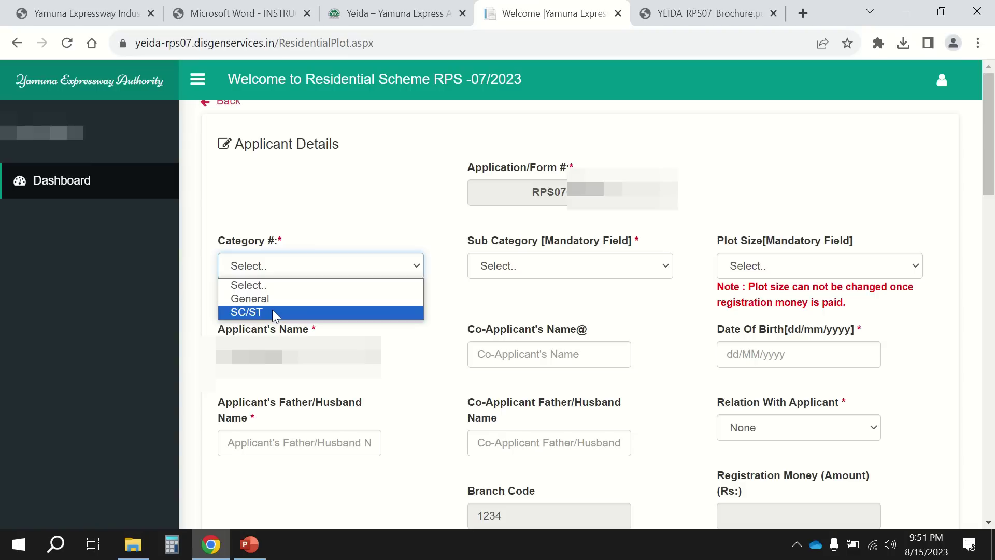
{"action": "left_click", "coordinate": [280, 299]}
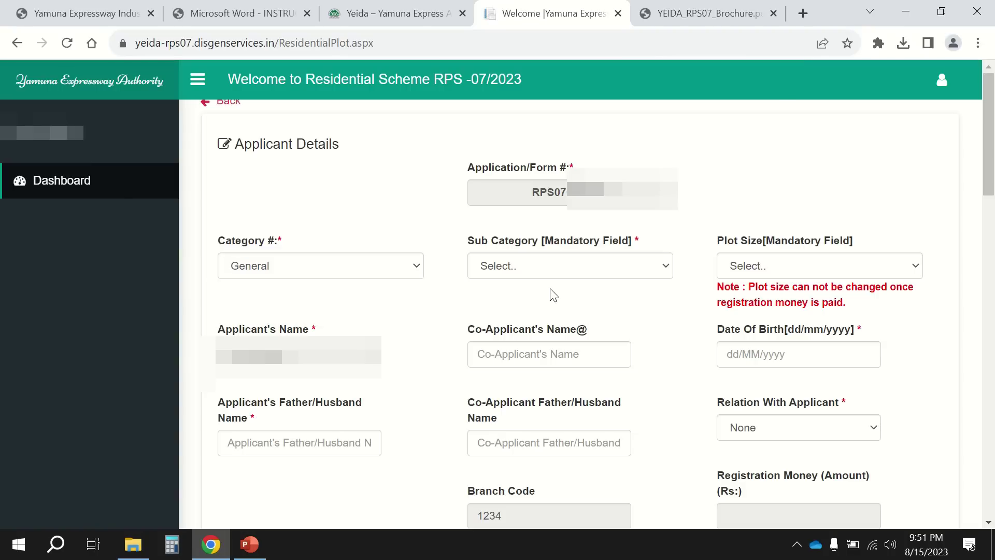
{"action": "left_click", "coordinate": [584, 268]}
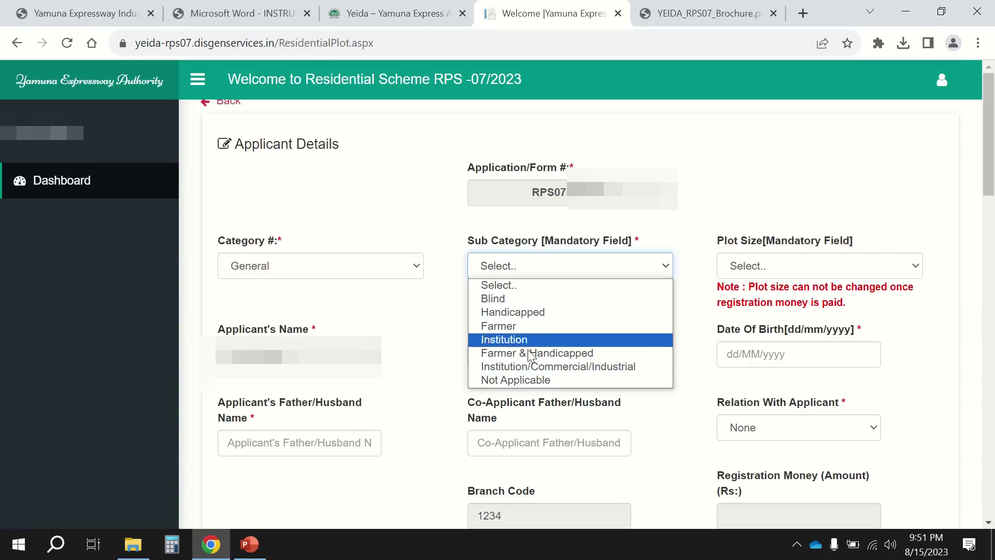
{"action": "left_click", "coordinate": [541, 381]}
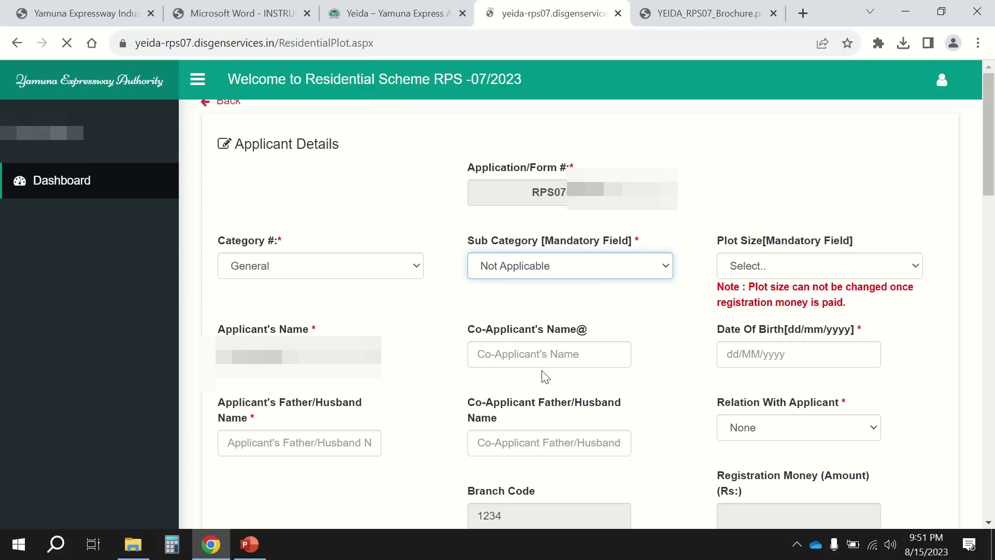
{"action": "left_click", "coordinate": [759, 266]}
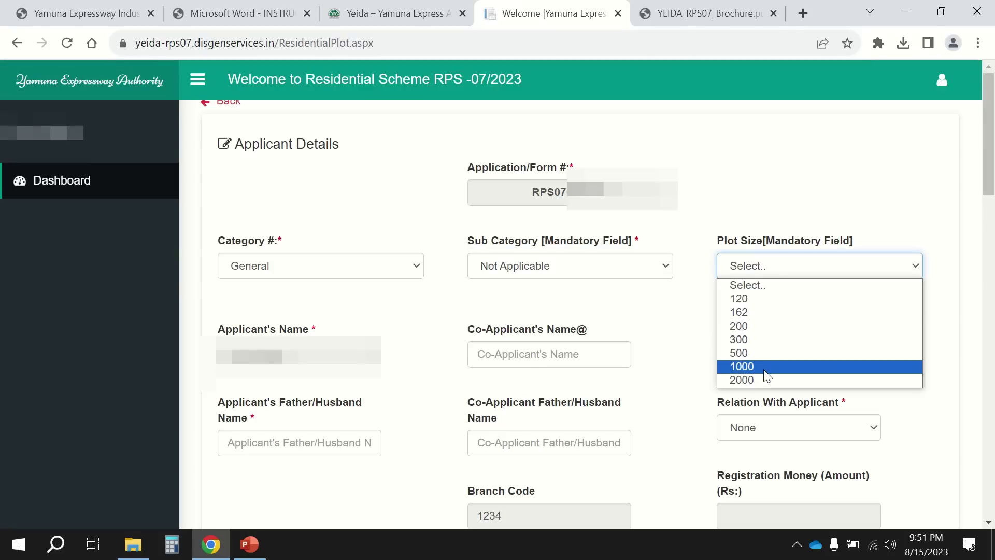
{"action": "left_click", "coordinate": [776, 305]}
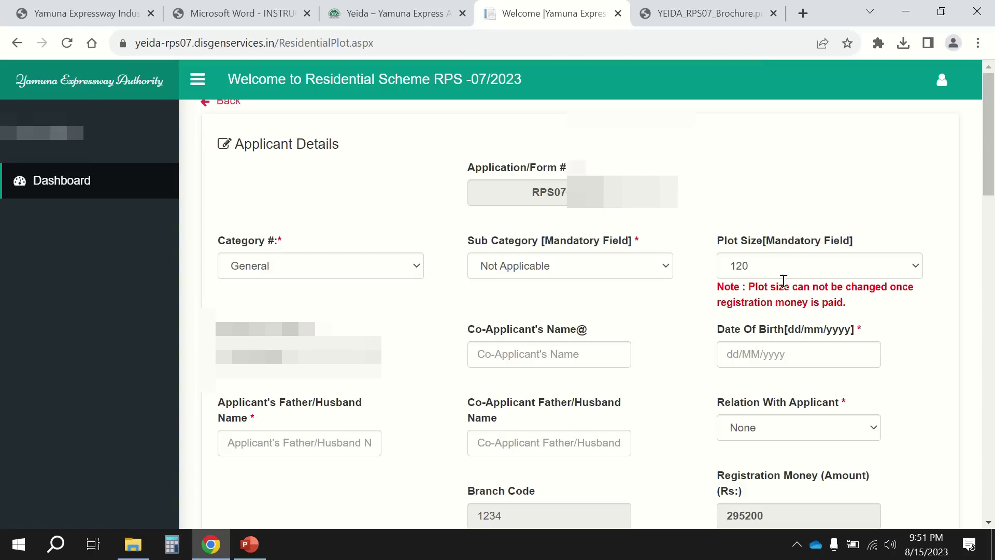
{"action": "scroll", "coordinate": [783, 447], "scroll_direction": "down", "scroll_amount": 1}
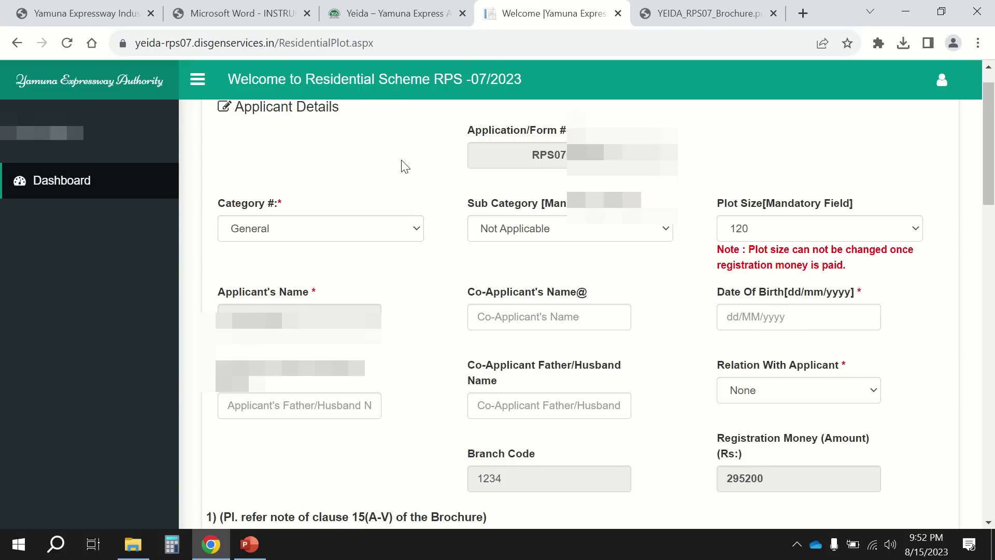
Switch the applicant category to SC/ST, with sub category Not Applicable and plot size 120.
{"action": "left_click", "coordinate": [402, 229]}
{"action": "left_click", "coordinate": [374, 275]}
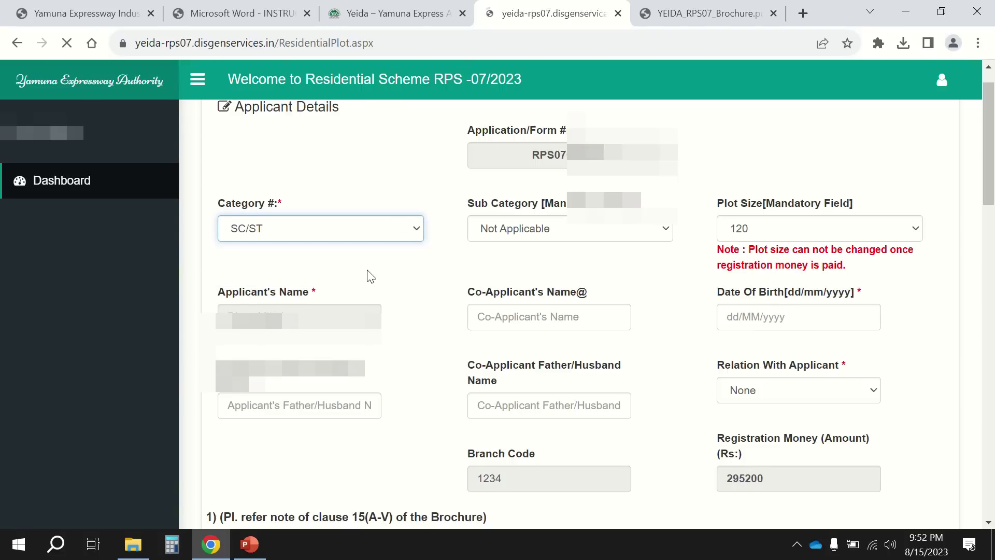
{"action": "scroll", "coordinate": [778, 511], "scroll_direction": "down", "scroll_amount": 2}
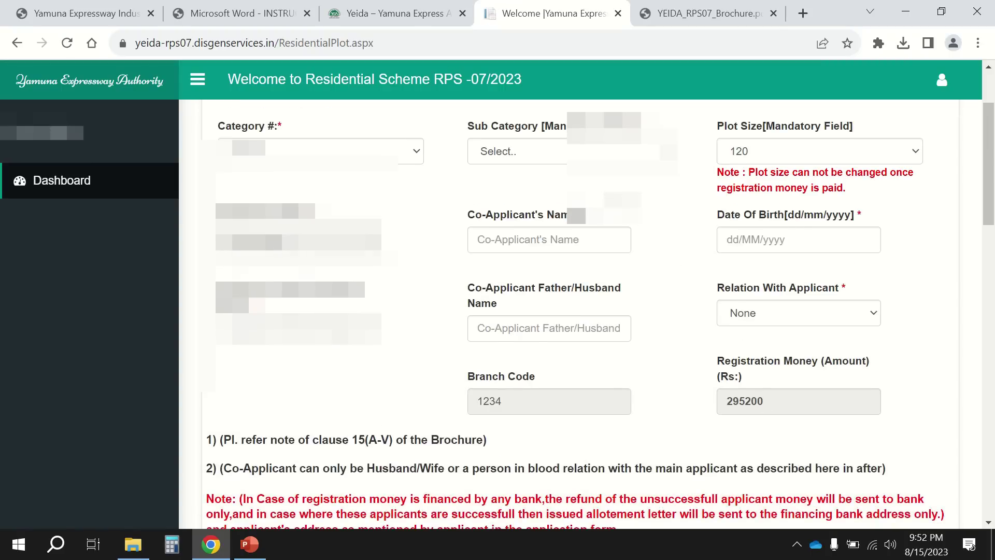
{"action": "left_click", "coordinate": [518, 150]}
{"action": "left_click", "coordinate": [566, 266]}
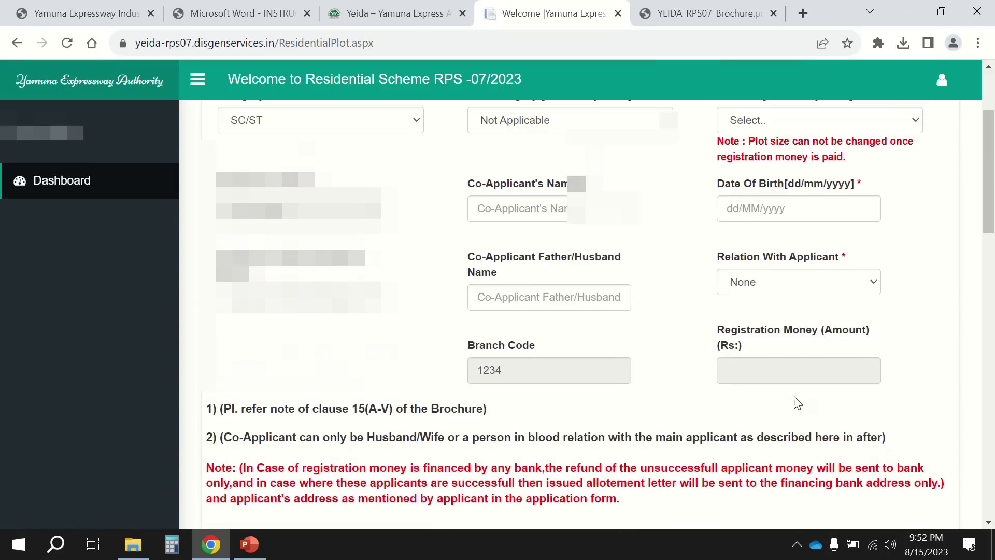
{"action": "scroll", "coordinate": [754, 133], "scroll_direction": "up", "scroll_amount": 1}
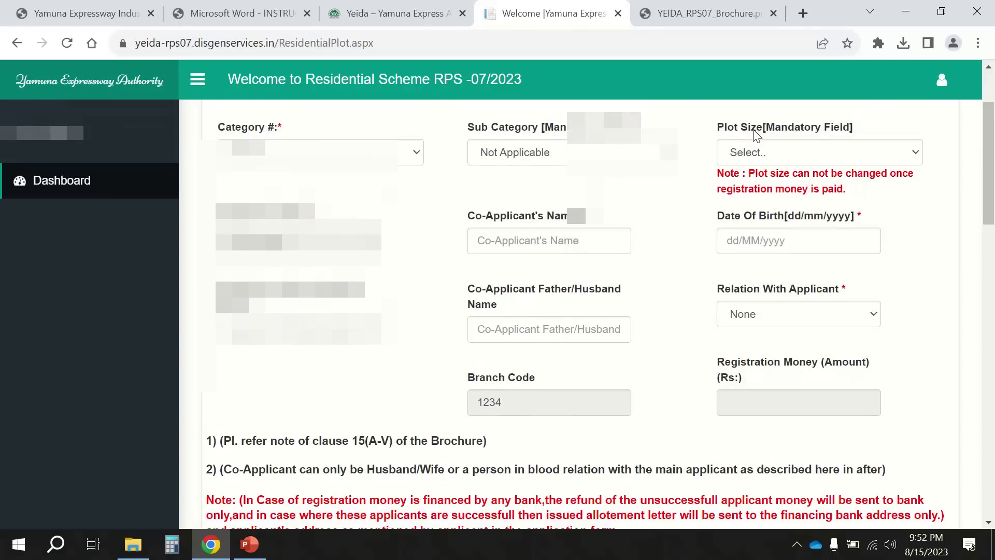
{"action": "left_click", "coordinate": [757, 153]}
{"action": "left_click", "coordinate": [757, 188]}
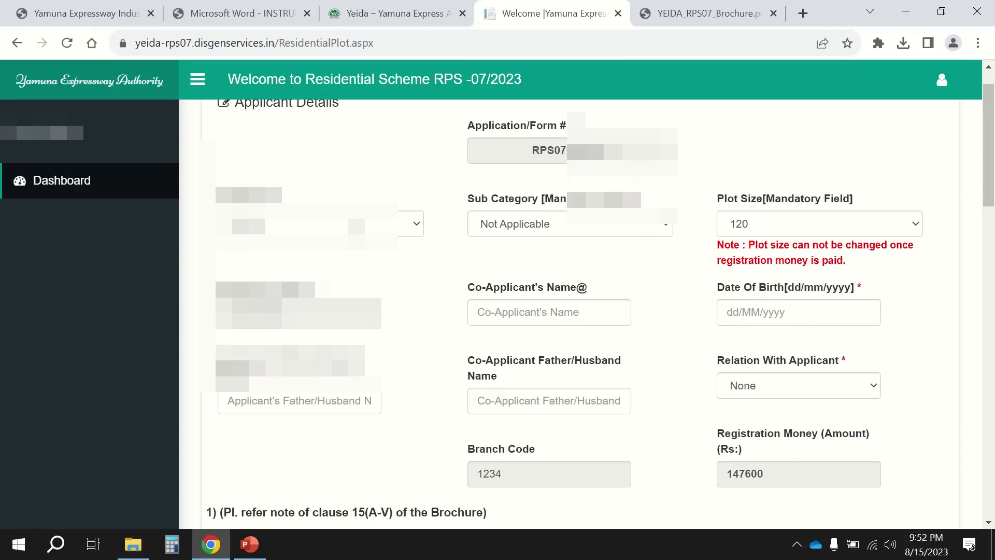
Pick another applicant category, reconfirm Not Applicable and plot size 120, then return to the instructions PDF.
{"action": "left_click", "coordinate": [356, 227]}
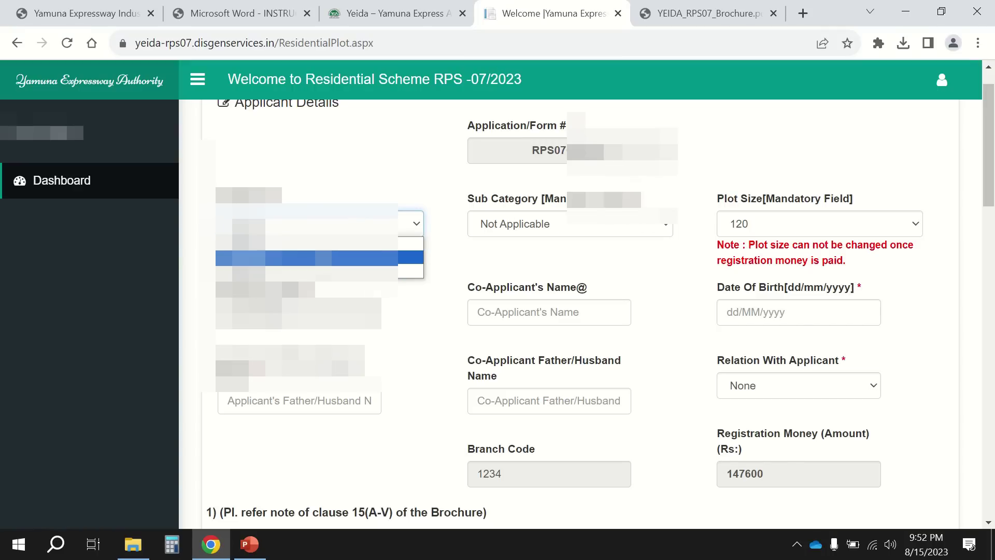
{"action": "left_click", "coordinate": [410, 257]}
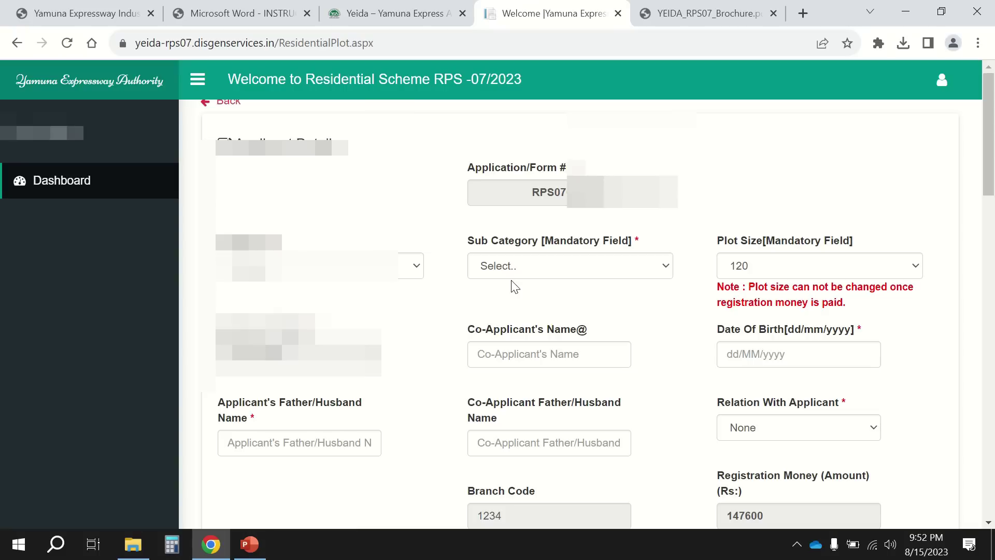
{"action": "left_click", "coordinate": [563, 274]}
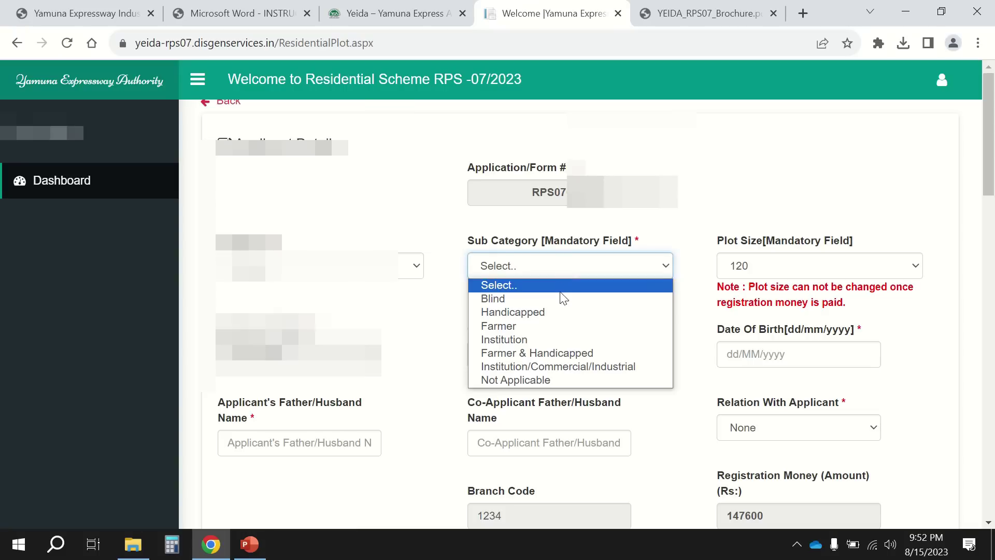
{"action": "left_click", "coordinate": [553, 382]}
{"action": "left_click", "coordinate": [757, 199]}
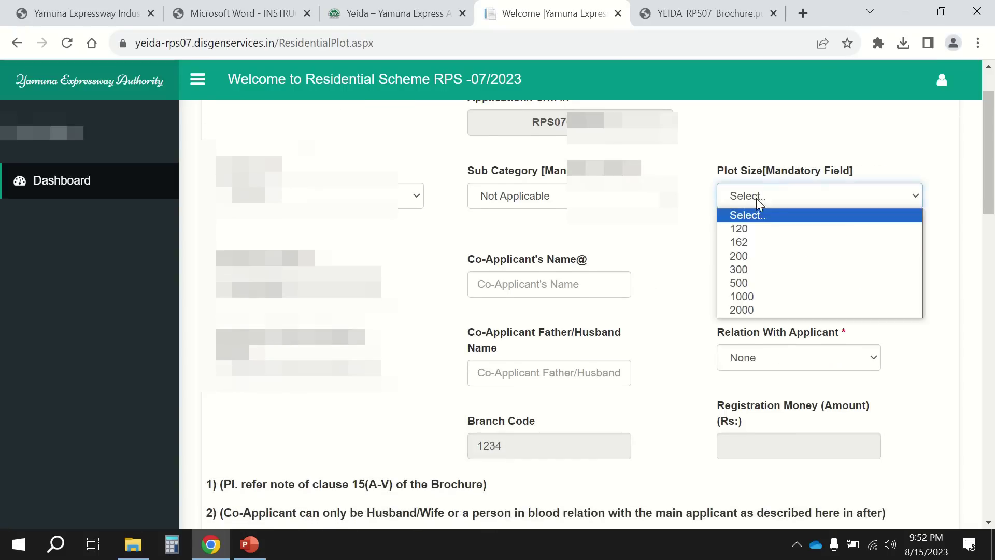
{"action": "left_click", "coordinate": [757, 228]}
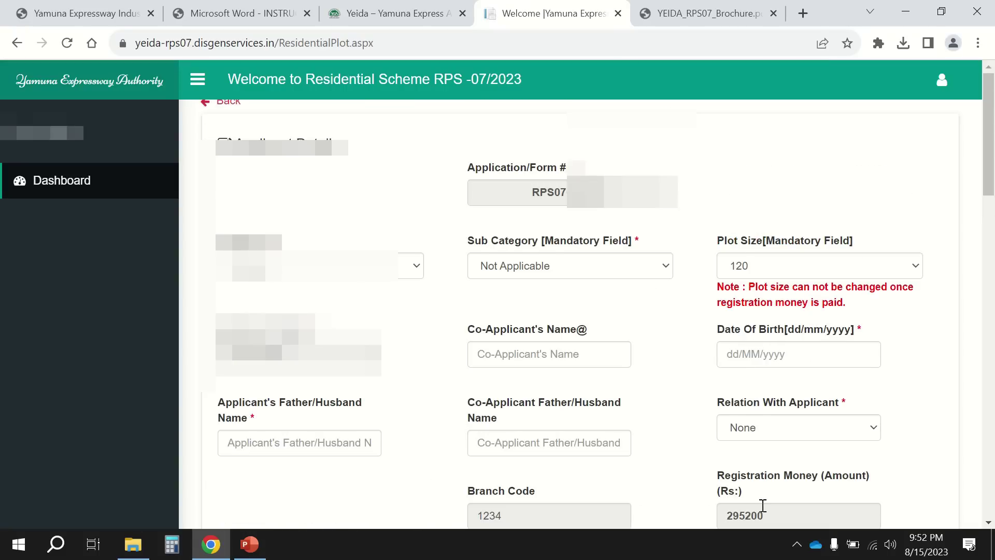
{"action": "scroll", "coordinate": [762, 505], "scroll_direction": "down", "scroll_amount": 2}
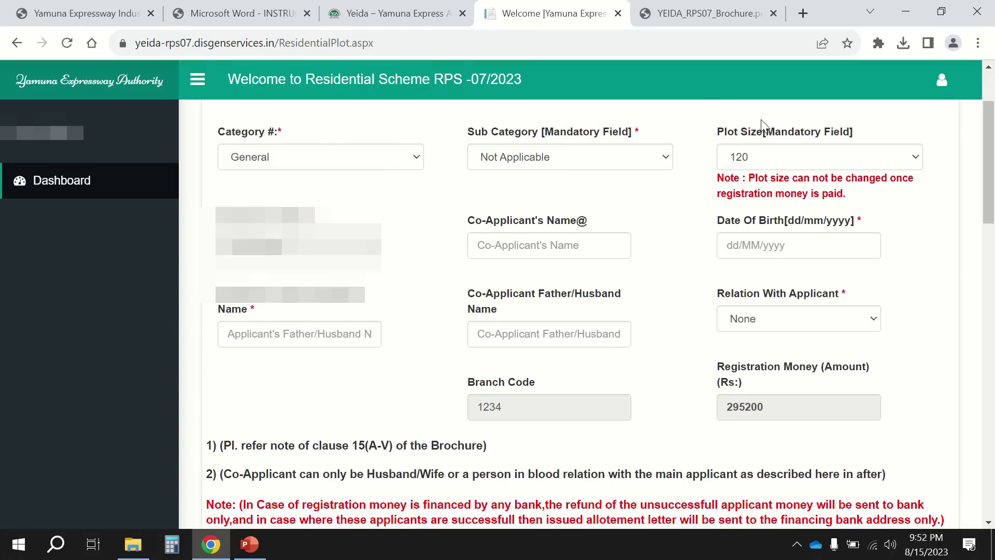
{"action": "left_click", "coordinate": [766, 167]}
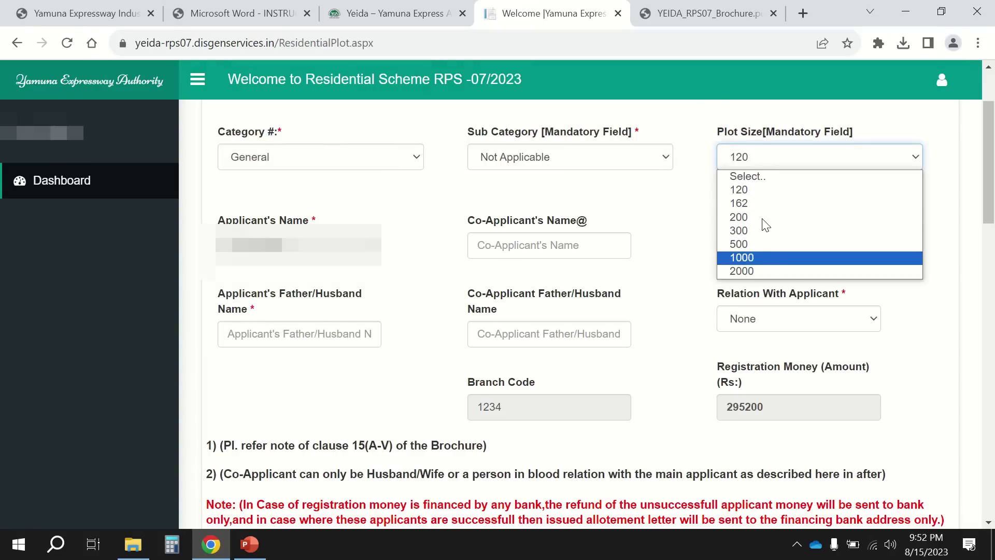
{"action": "left_click", "coordinate": [762, 190]}
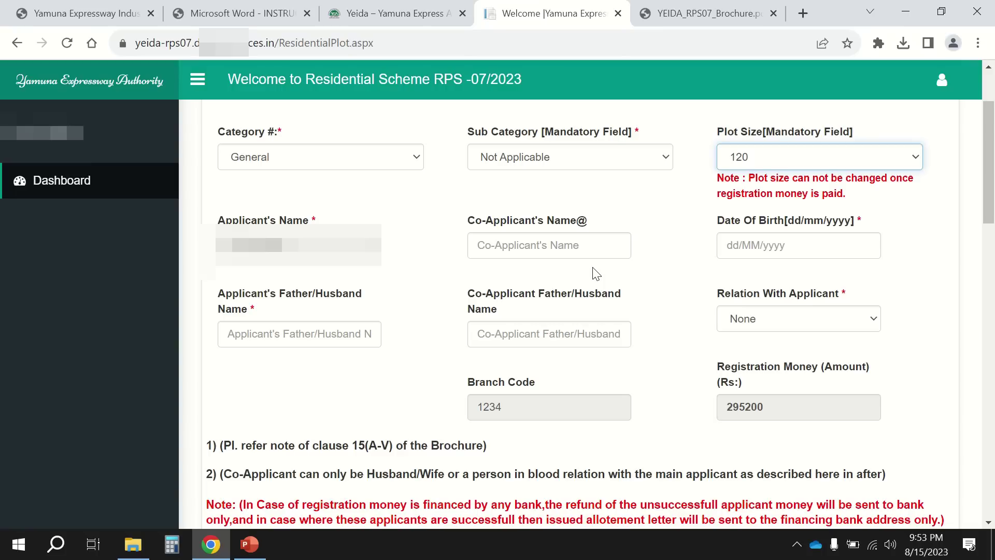
{"action": "left_click", "coordinate": [243, 13]}
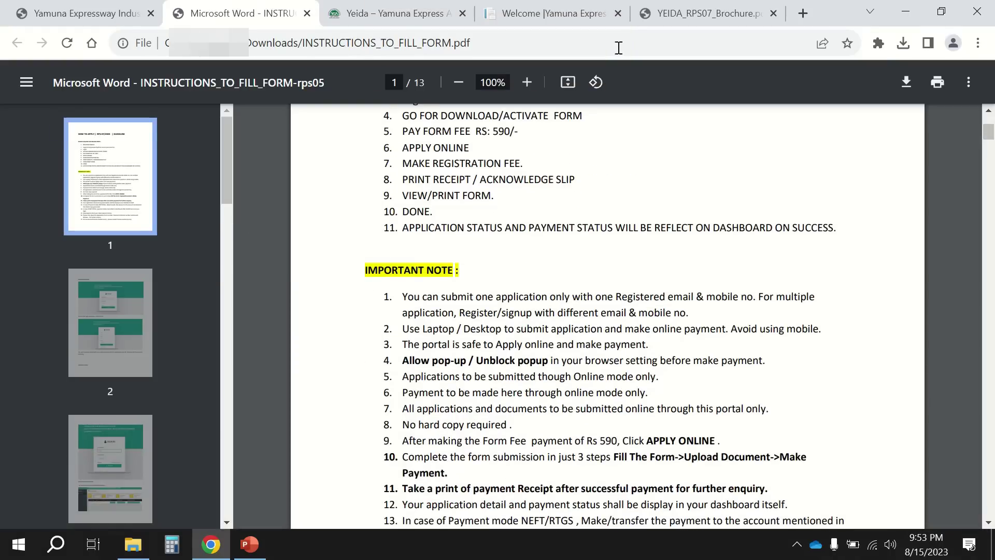
Go to the YEIDA_RPS07 brochure and scroll through its scheme dates and vacant-plot tables.
{"action": "left_click", "coordinate": [687, 12]}
{"action": "scroll", "coordinate": [577, 334], "scroll_direction": "down", "scroll_amount": 20}
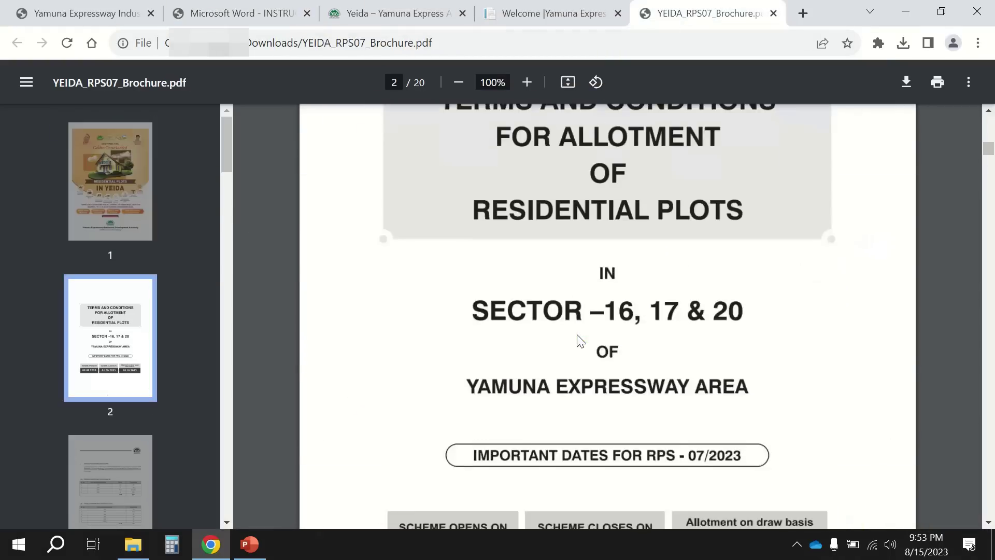
{"action": "scroll", "coordinate": [577, 335], "scroll_direction": "up", "scroll_amount": 7}
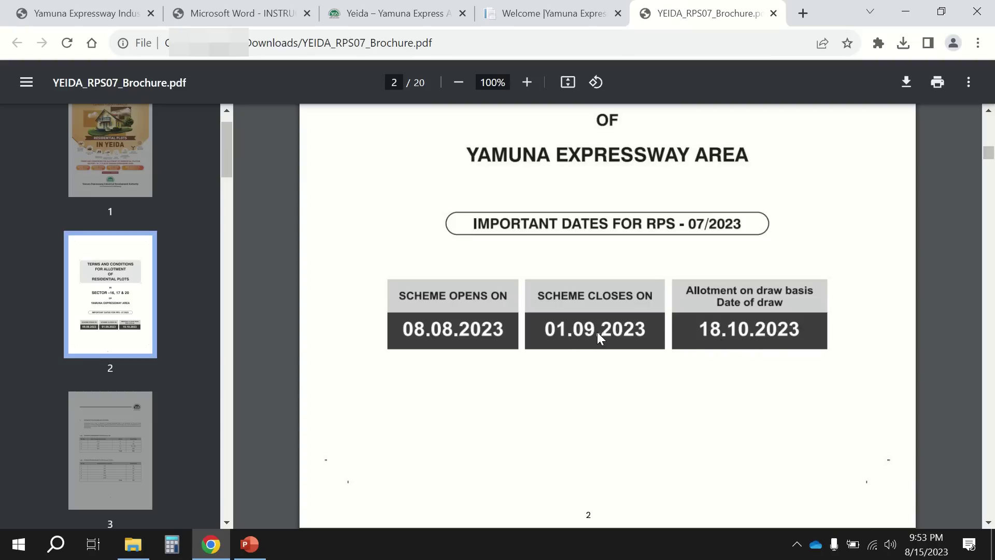
{"action": "scroll", "coordinate": [616, 386], "scroll_direction": "down", "scroll_amount": 3}
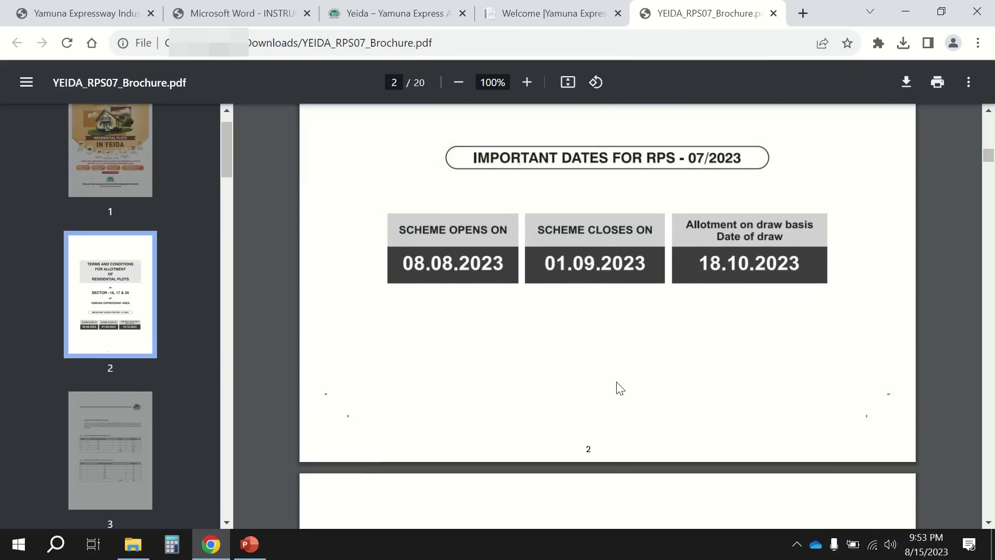
{"action": "scroll", "coordinate": [620, 388], "scroll_direction": "down", "scroll_amount": 6}
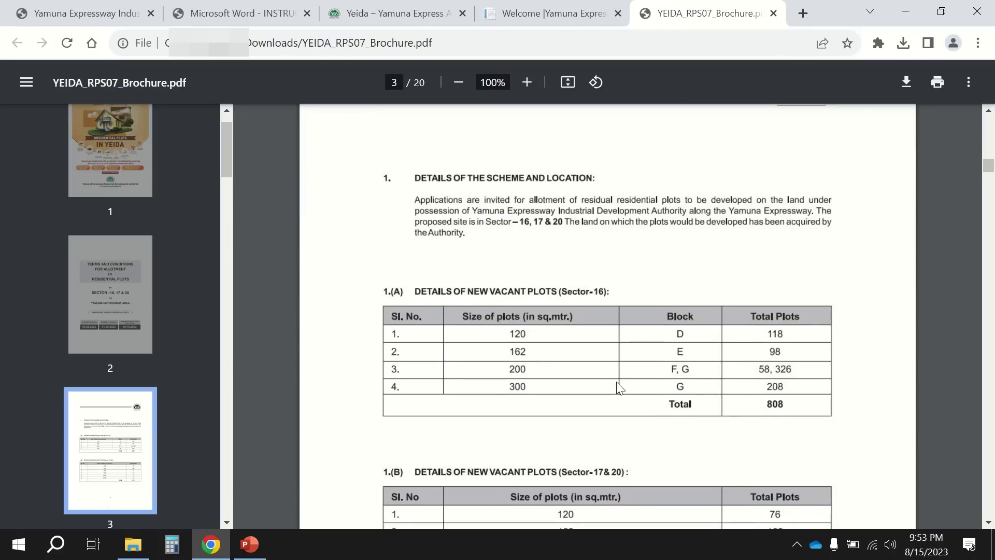
{"action": "scroll", "coordinate": [617, 382], "scroll_direction": "down", "scroll_amount": 6}
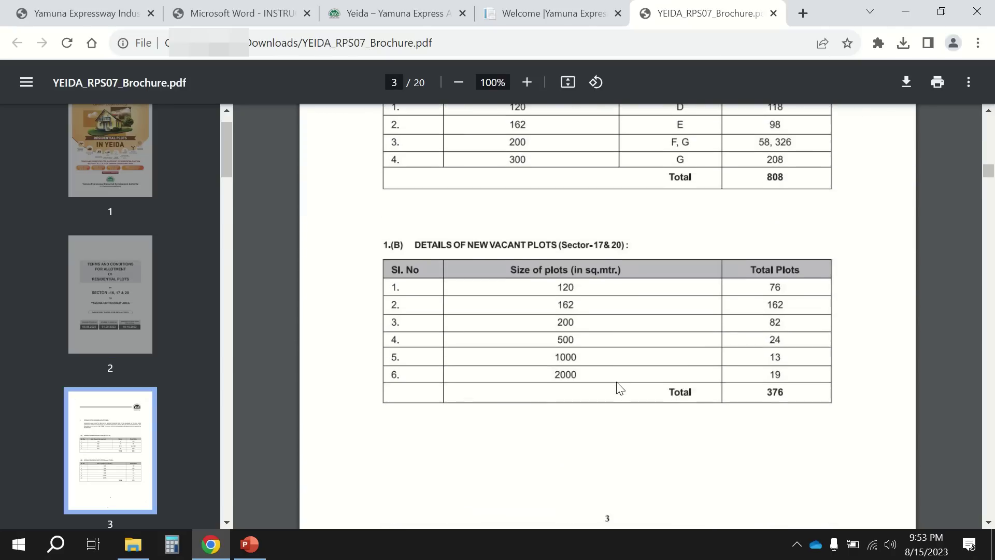
{"action": "scroll", "coordinate": [620, 389], "scroll_direction": "down", "scroll_amount": 6}
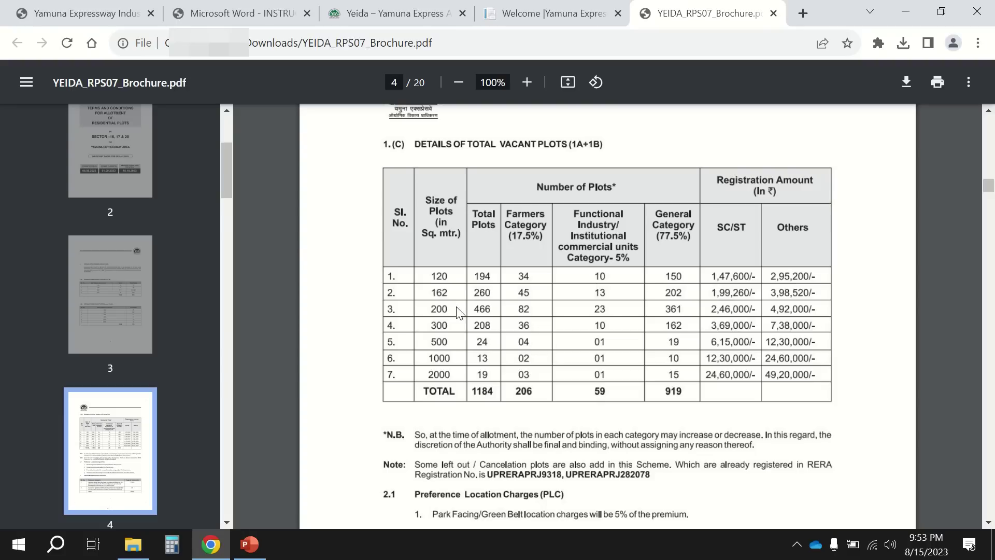
Continue past the registration amounts to page 5's allotment and refund terms, glancing at the YEIDA homepage.
{"action": "scroll", "coordinate": [476, 396], "scroll_direction": "down", "scroll_amount": 2}
{"action": "scroll", "coordinate": [475, 397], "scroll_direction": "down", "scroll_amount": 14}
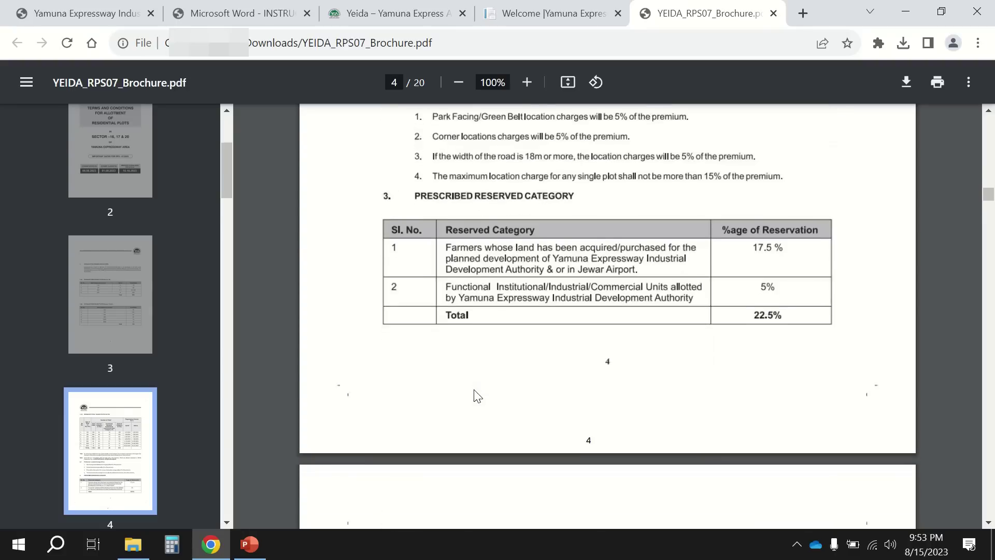
{"action": "scroll", "coordinate": [476, 396], "scroll_direction": "down", "scroll_amount": 2}
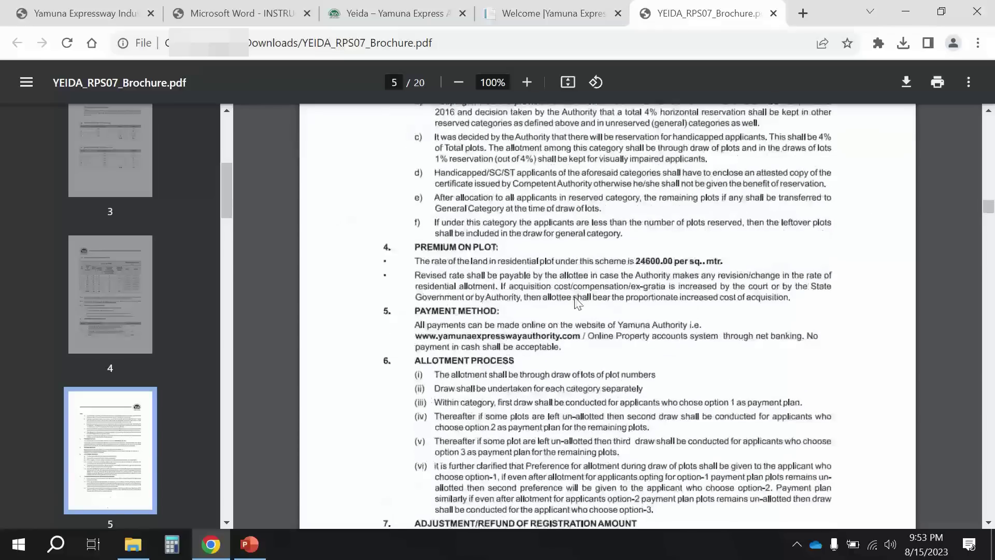
{"action": "scroll", "coordinate": [486, 323], "scroll_direction": "down", "scroll_amount": 2}
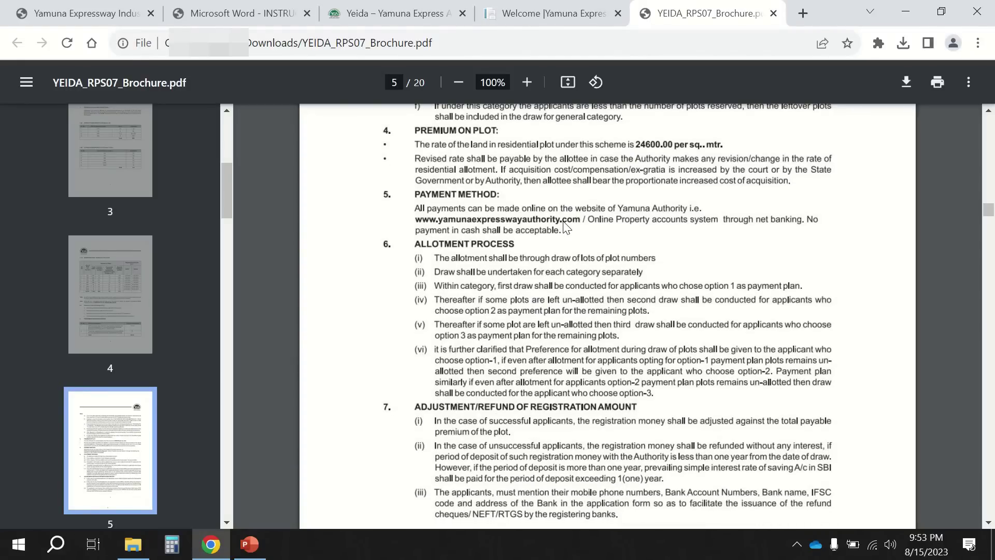
{"action": "left_click", "coordinate": [77, 8]}
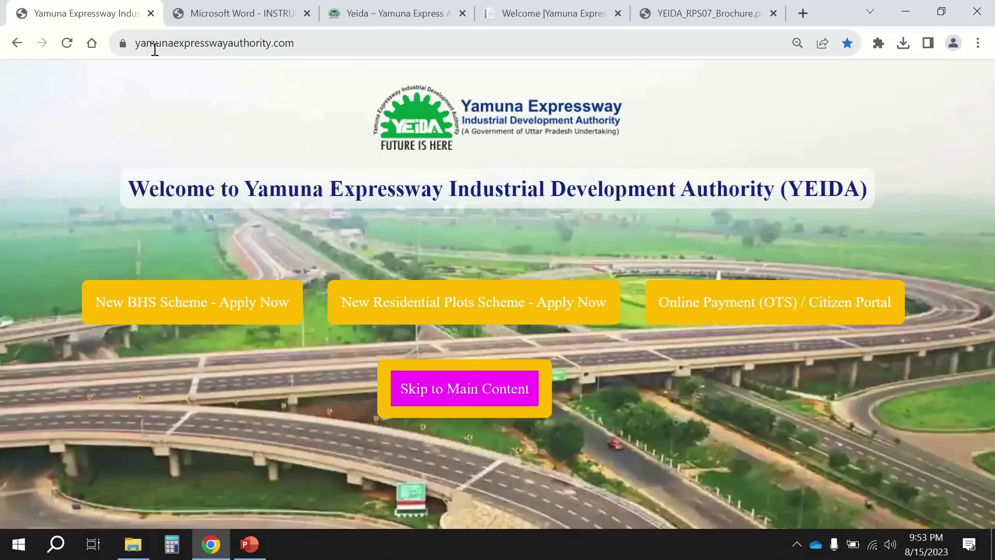
{"action": "left_click", "coordinate": [664, 5]}
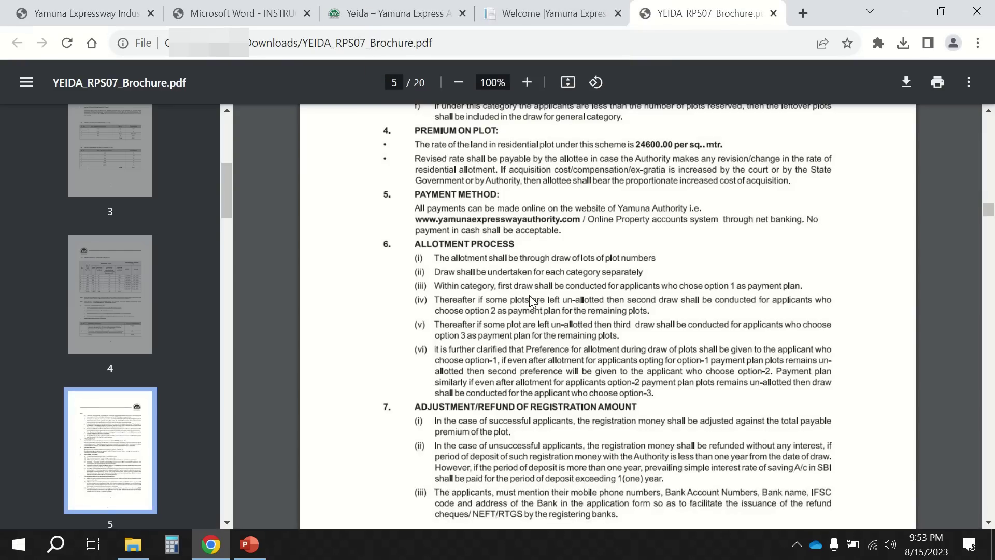
Scroll the brochure from the end of page 6 into page 7's allotment and possession clauses.
{"action": "scroll", "coordinate": [530, 294], "scroll_direction": "down", "scroll_amount": 3}
{"action": "scroll", "coordinate": [530, 295], "scroll_direction": "down", "scroll_amount": 3}
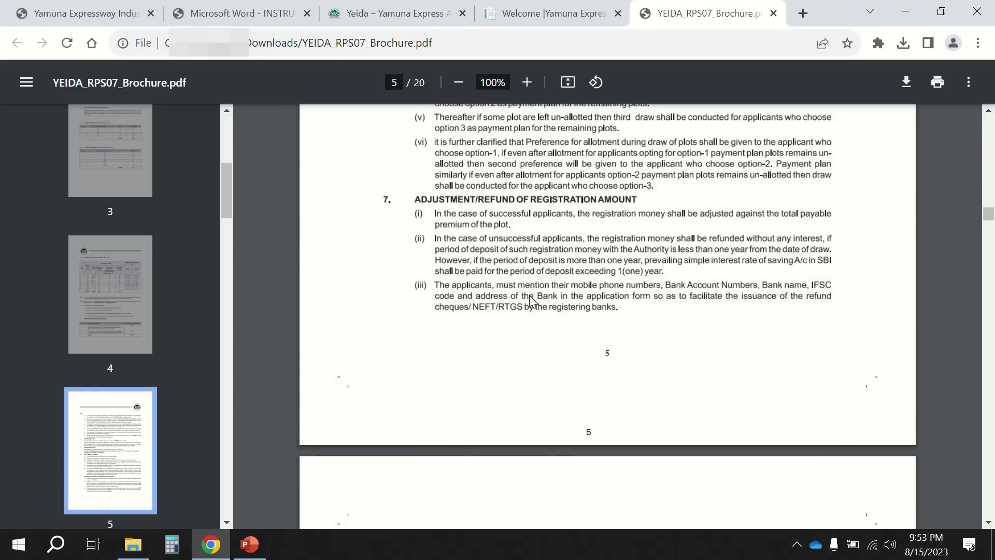
{"action": "scroll", "coordinate": [530, 301], "scroll_direction": "down", "scroll_amount": 6}
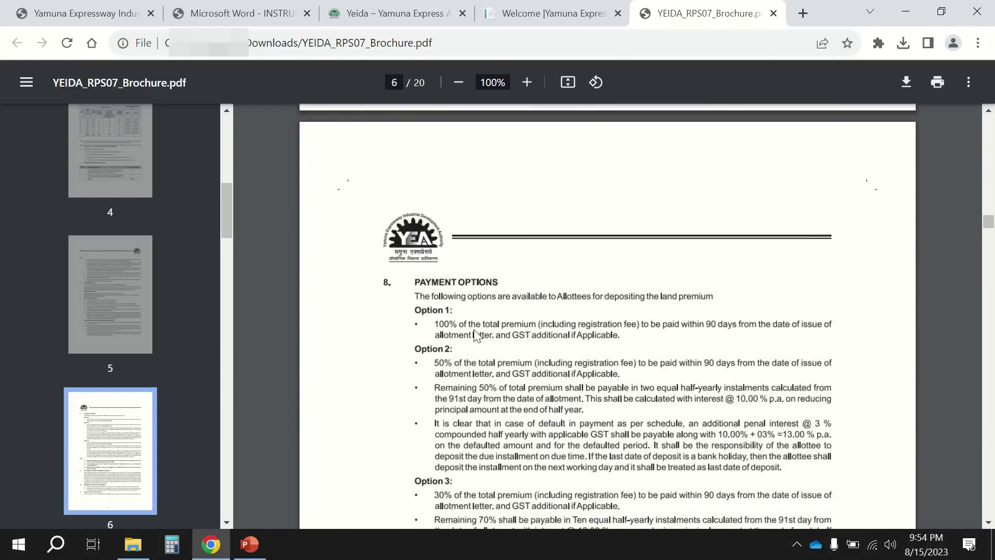
{"action": "scroll", "coordinate": [476, 334], "scroll_direction": "down", "scroll_amount": 1}
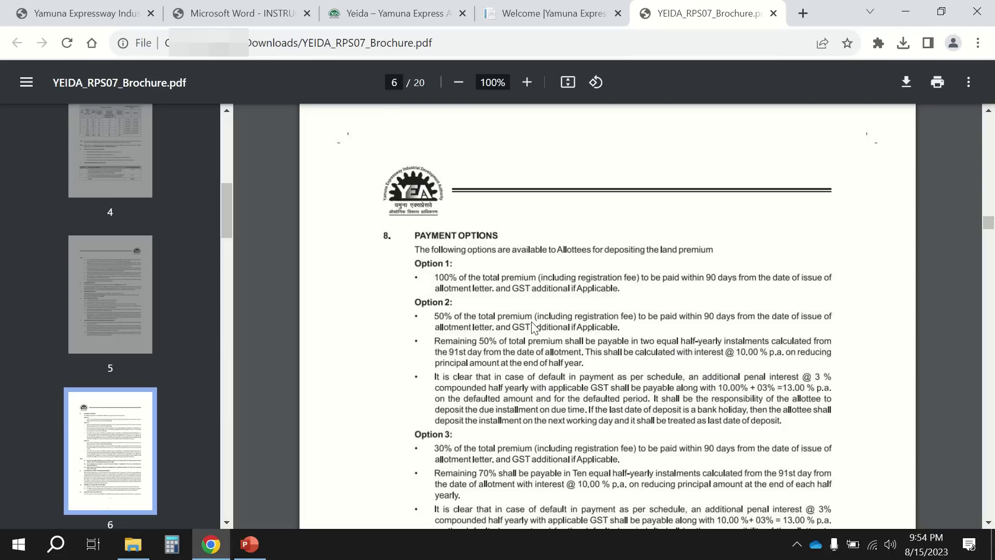
{"action": "scroll", "coordinate": [534, 326], "scroll_direction": "down", "scroll_amount": 1}
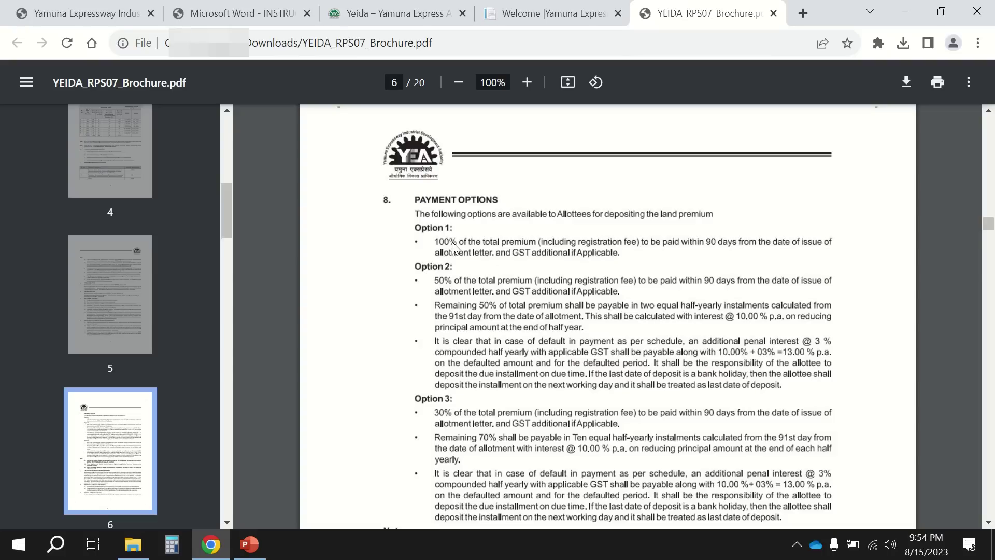
{"action": "scroll", "coordinate": [512, 314], "scroll_direction": "down", "scroll_amount": 1}
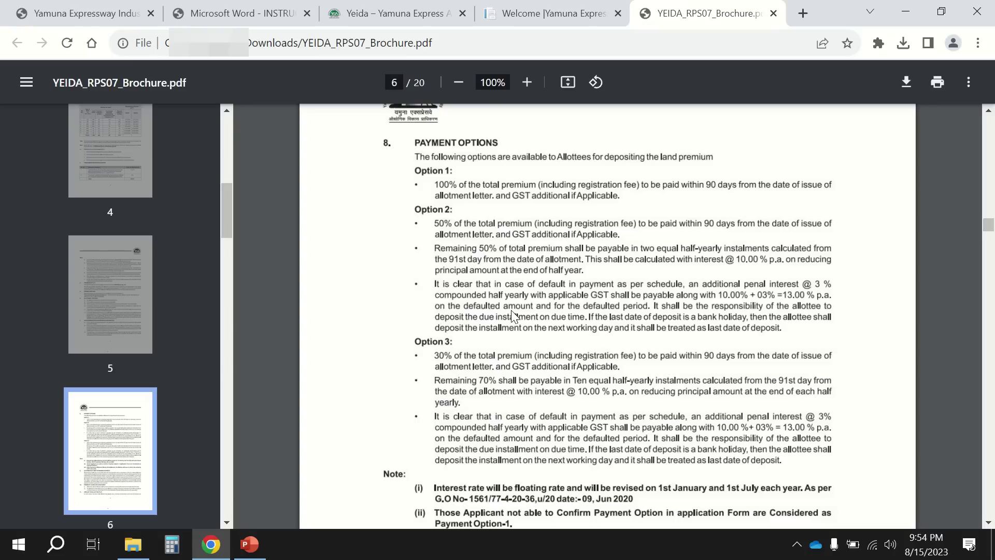
{"action": "scroll", "coordinate": [513, 315], "scroll_direction": "down", "scroll_amount": 3}
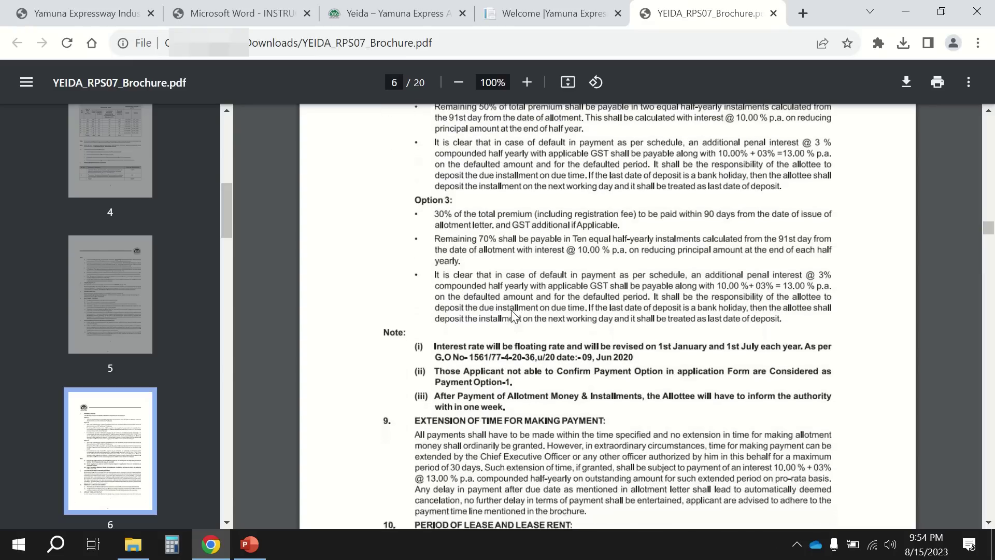
{"action": "scroll", "coordinate": [511, 310], "scroll_direction": "down", "scroll_amount": 1}
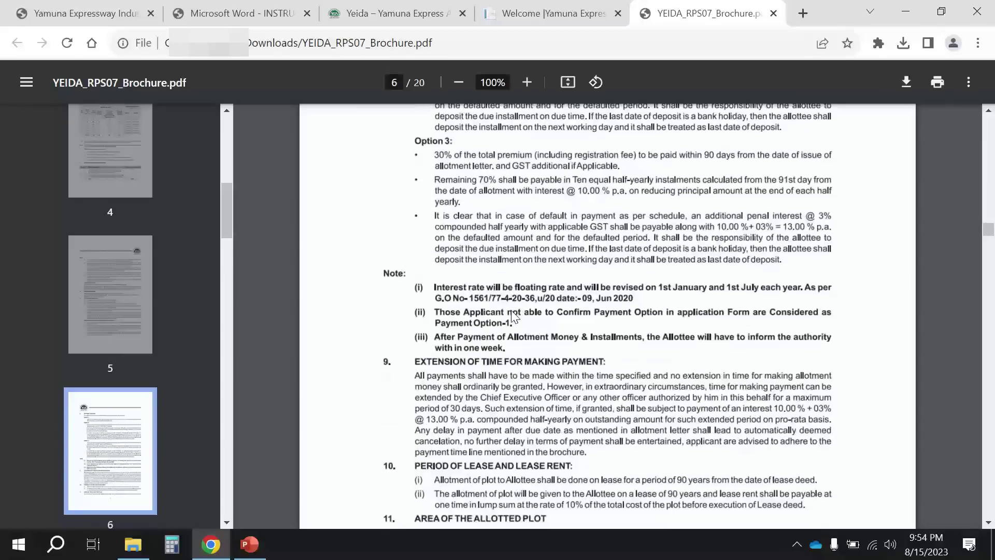
{"action": "scroll", "coordinate": [511, 310], "scroll_direction": "down", "scroll_amount": 1}
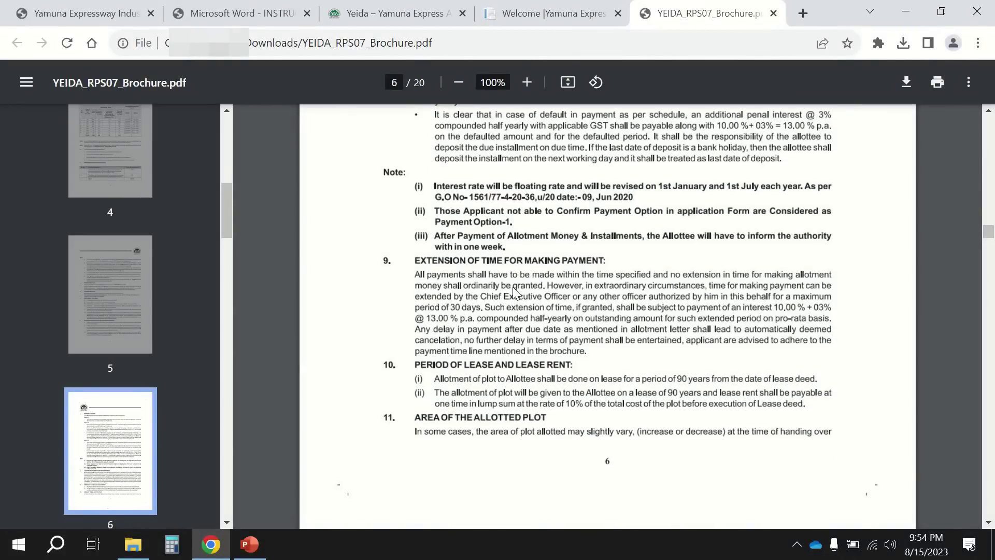
{"action": "scroll", "coordinate": [512, 287], "scroll_direction": "down", "scroll_amount": 1}
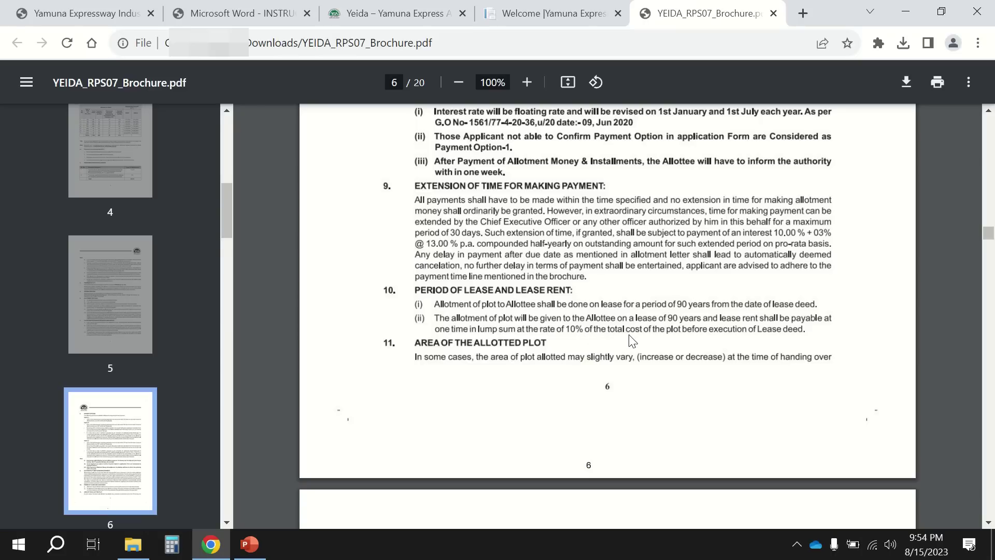
Continue down page 7 to section 15, Eligibility to Apply, with its General Category conditions.
{"action": "scroll", "coordinate": [572, 336], "scroll_direction": "down", "scroll_amount": 2}
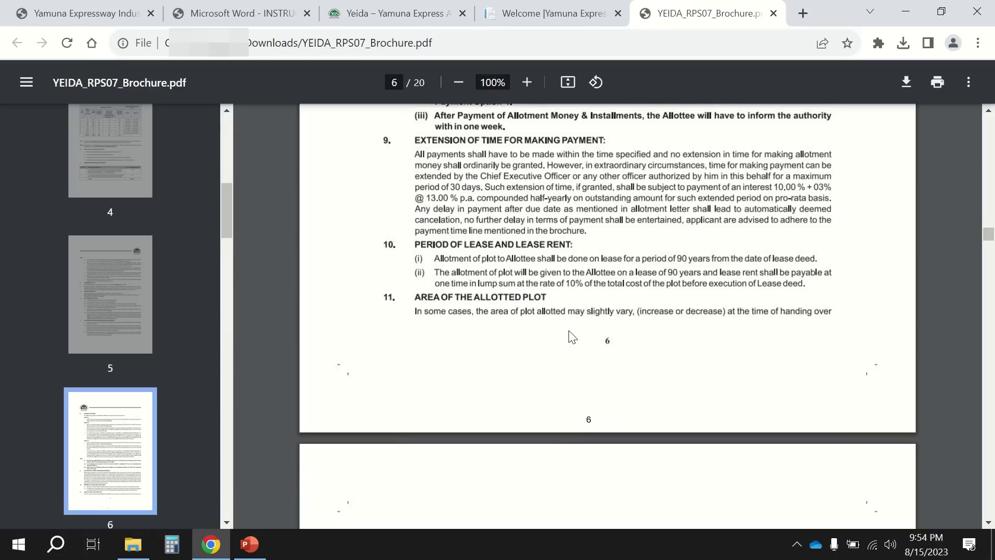
{"action": "scroll", "coordinate": [571, 336], "scroll_direction": "down", "scroll_amount": 3}
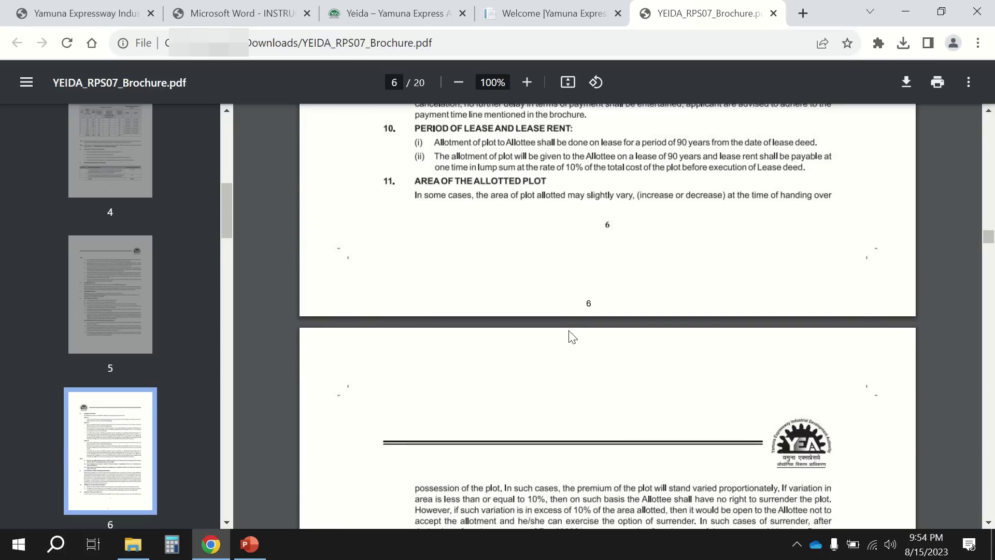
{"action": "scroll", "coordinate": [571, 336], "scroll_direction": "down", "scroll_amount": 3}
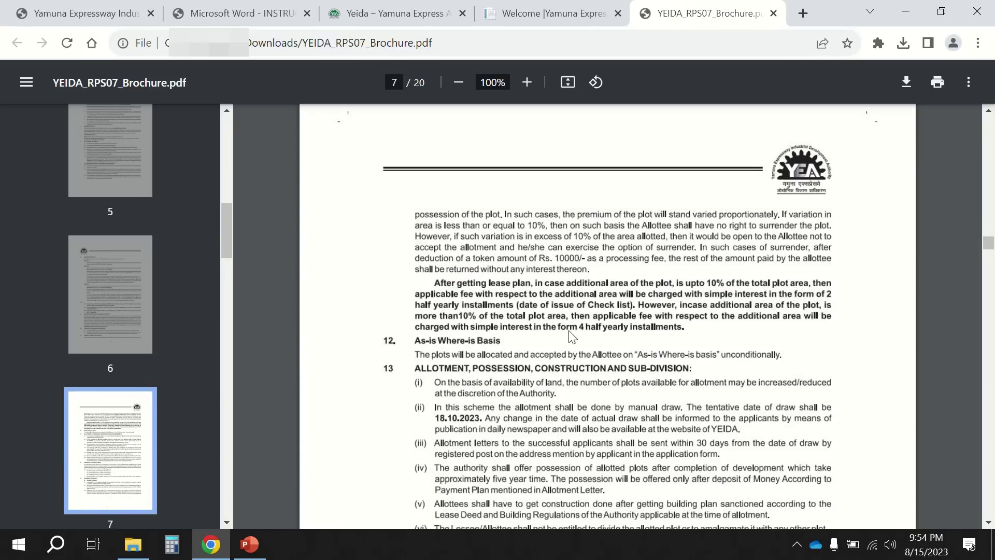
{"action": "scroll", "coordinate": [572, 335], "scroll_direction": "up", "scroll_amount": 8}
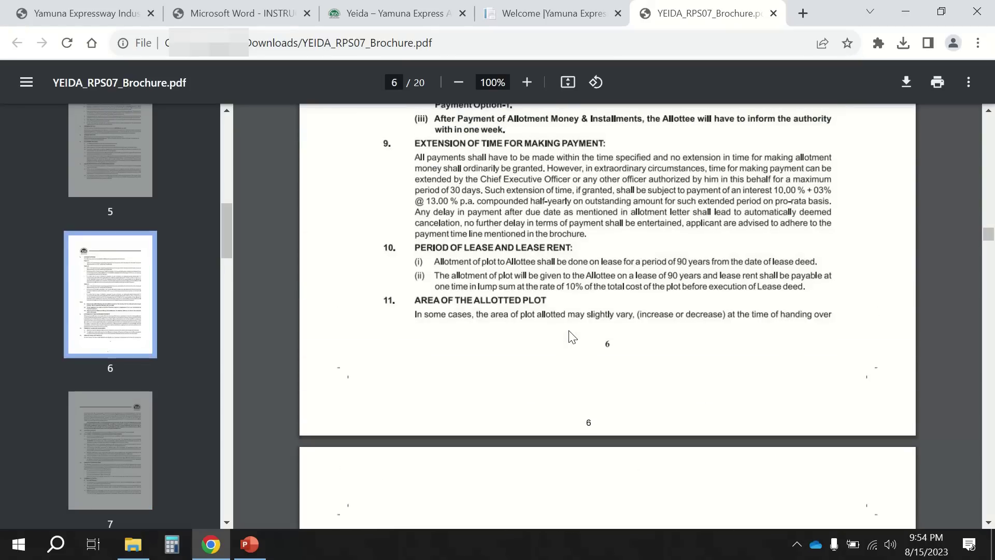
{"action": "scroll", "coordinate": [572, 336], "scroll_direction": "down", "scroll_amount": 3}
{"action": "scroll", "coordinate": [572, 336], "scroll_direction": "down", "scroll_amount": 3}
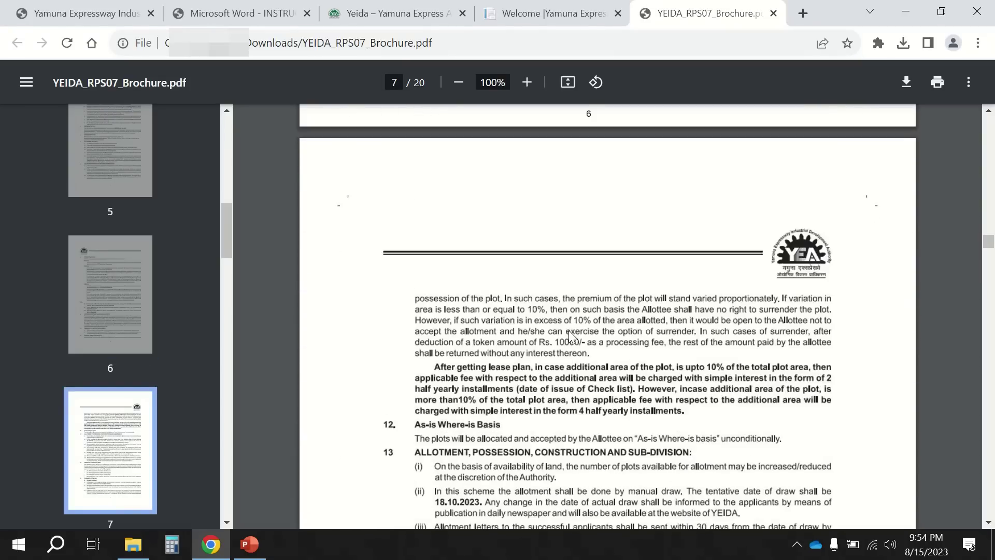
{"action": "scroll", "coordinate": [570, 334], "scroll_direction": "down", "scroll_amount": 3}
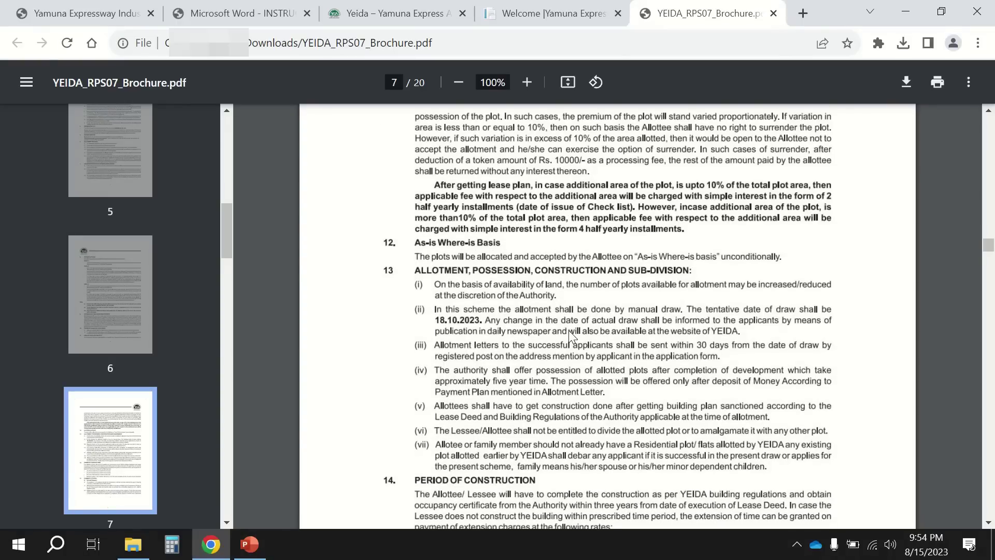
{"action": "scroll", "coordinate": [570, 331], "scroll_direction": "down", "scroll_amount": 5}
Read section 15 through page 8's co-applicant, spouse, reserved-category and bonafide institution rules.
{"action": "scroll", "coordinate": [568, 330], "scroll_direction": "down", "scroll_amount": 3}
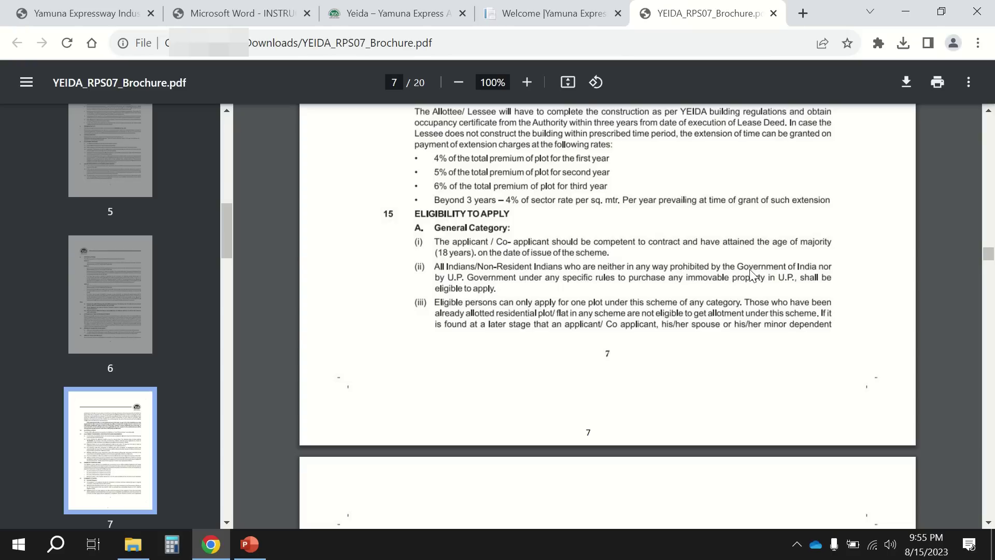
{"action": "scroll", "coordinate": [537, 276], "scroll_direction": "down", "scroll_amount": 1}
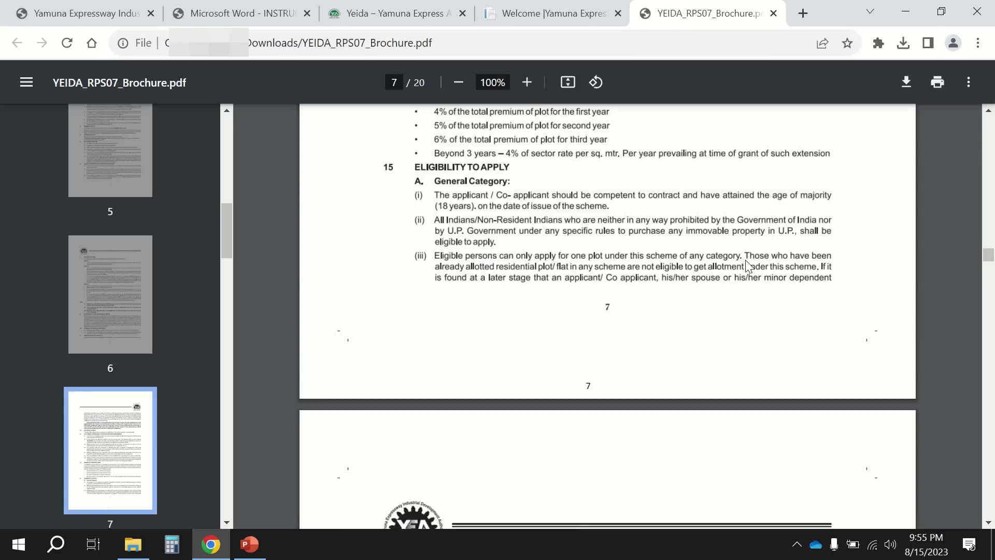
{"action": "scroll", "coordinate": [756, 310], "scroll_direction": "down", "scroll_amount": 2}
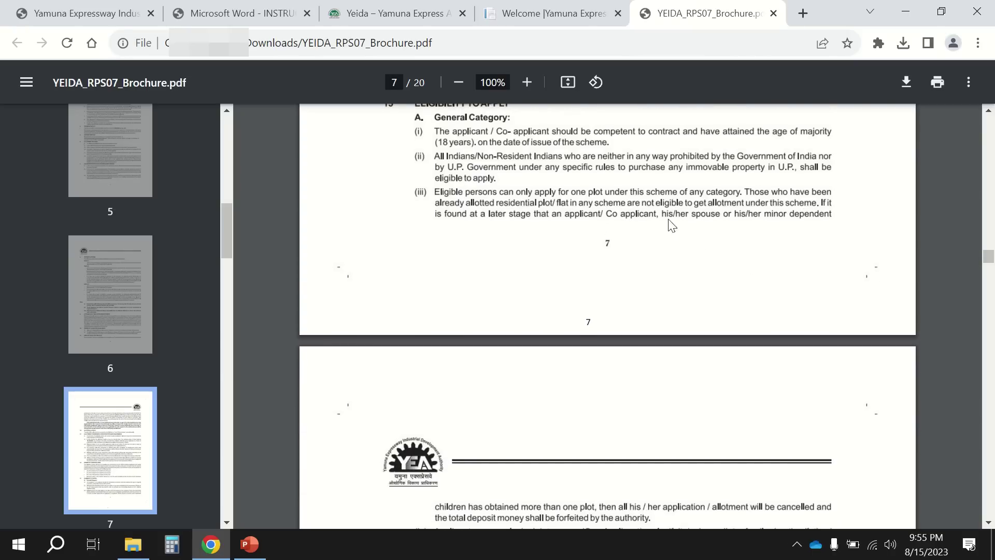
{"action": "scroll", "coordinate": [713, 227], "scroll_direction": "down", "scroll_amount": 1}
{"action": "scroll", "coordinate": [713, 227], "scroll_direction": "down", "scroll_amount": 1}
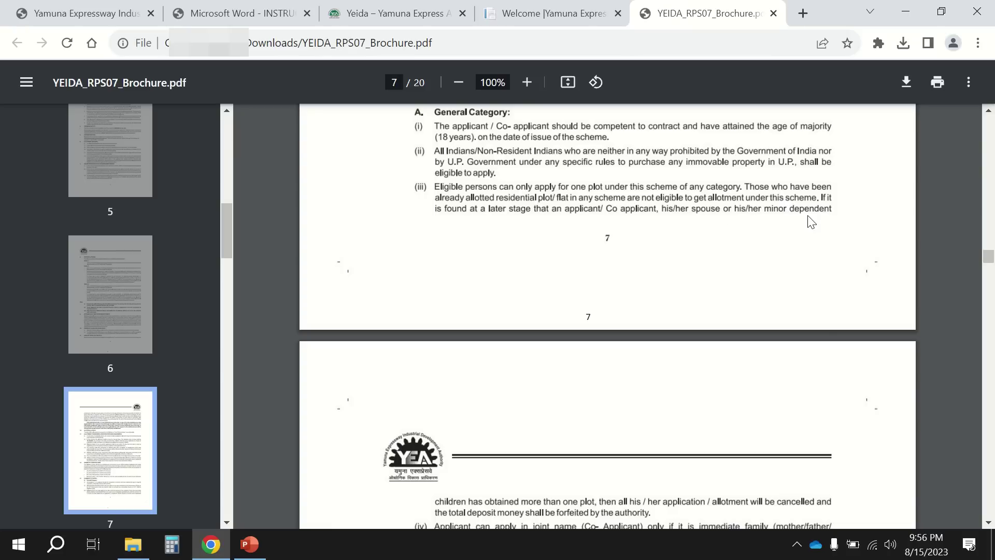
{"action": "scroll", "coordinate": [546, 344], "scroll_direction": "down", "scroll_amount": 3}
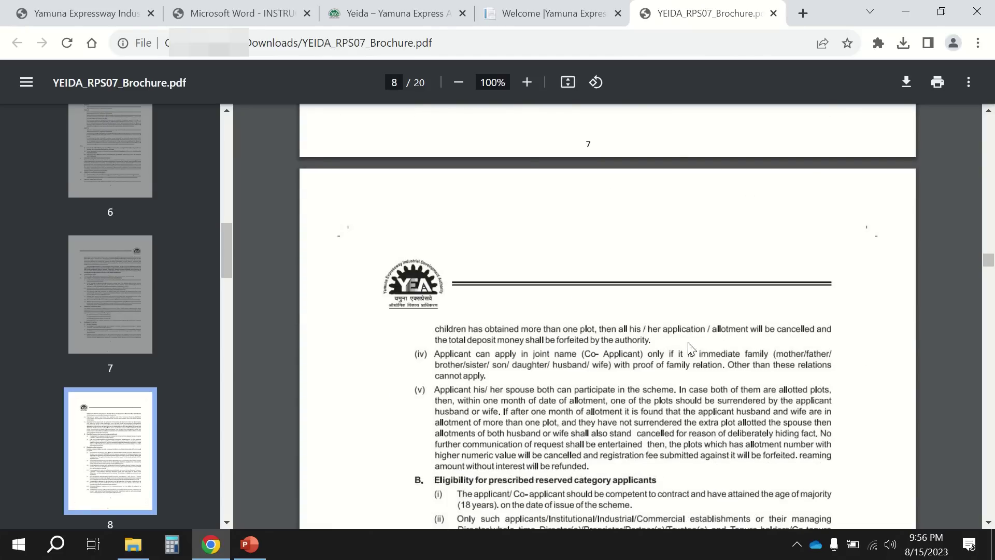
{"action": "scroll", "coordinate": [570, 345], "scroll_direction": "down", "scroll_amount": 3}
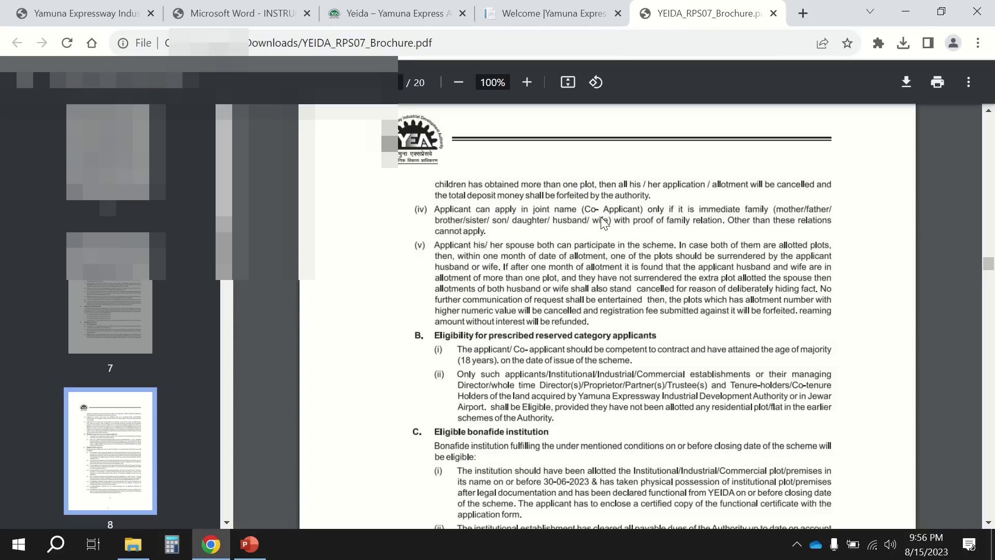
Focus the form's Co-Applicant's Name box, then return to the brochure's page 8 co-applicant clauses.
{"action": "left_click", "coordinate": [509, 21]}
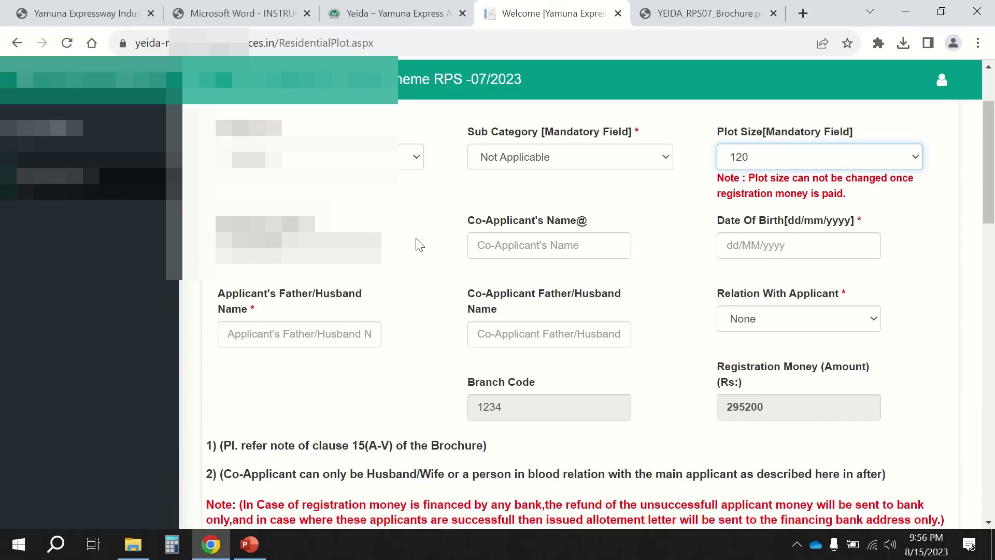
{"action": "left_click", "coordinate": [528, 246]}
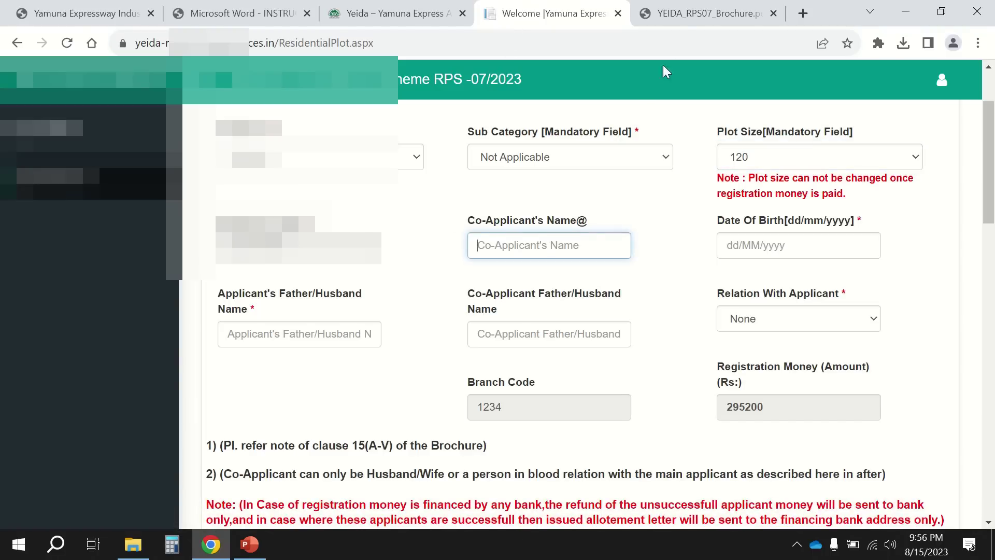
{"action": "left_click", "coordinate": [694, 22]}
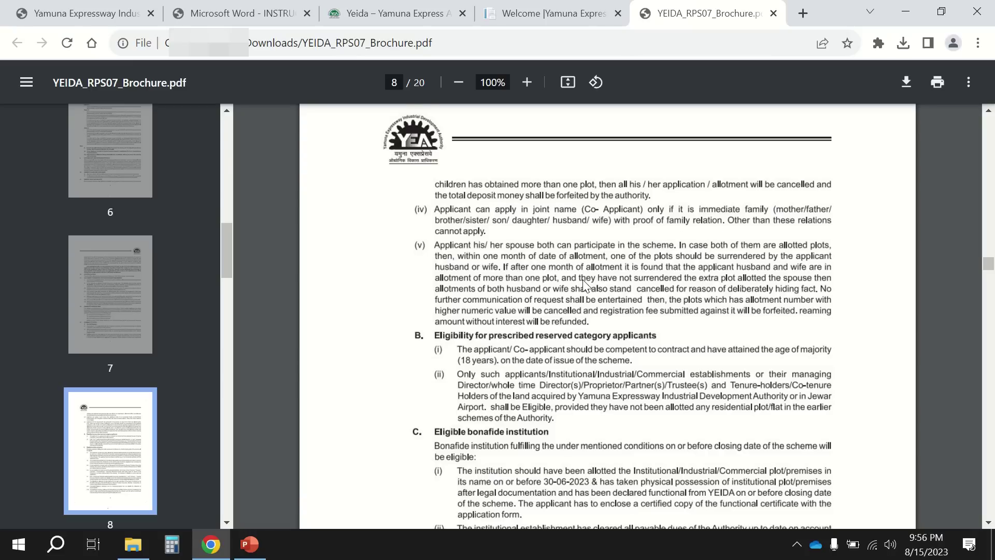
{"action": "scroll", "coordinate": [583, 280], "scroll_direction": "down", "scroll_amount": 1}
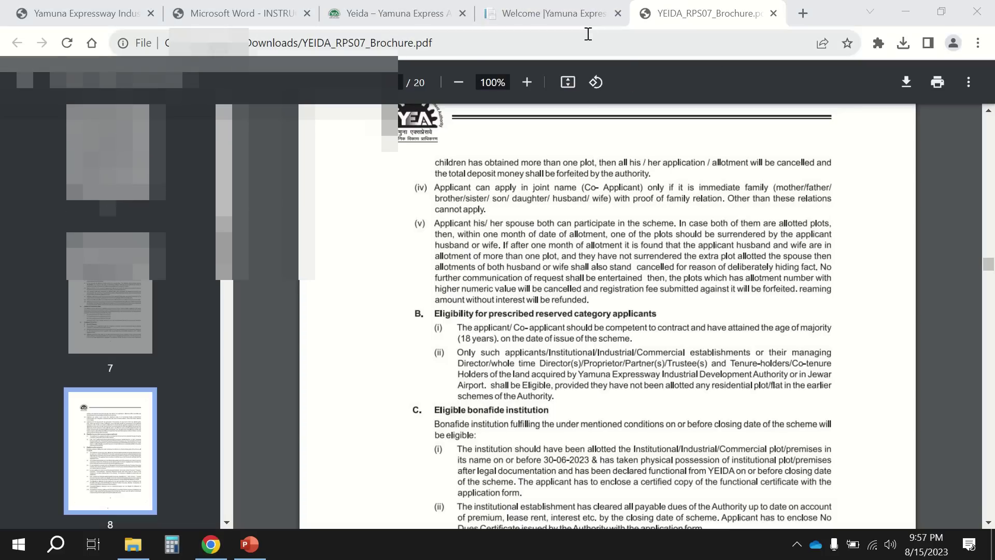
{"action": "left_click", "coordinate": [577, 16]}
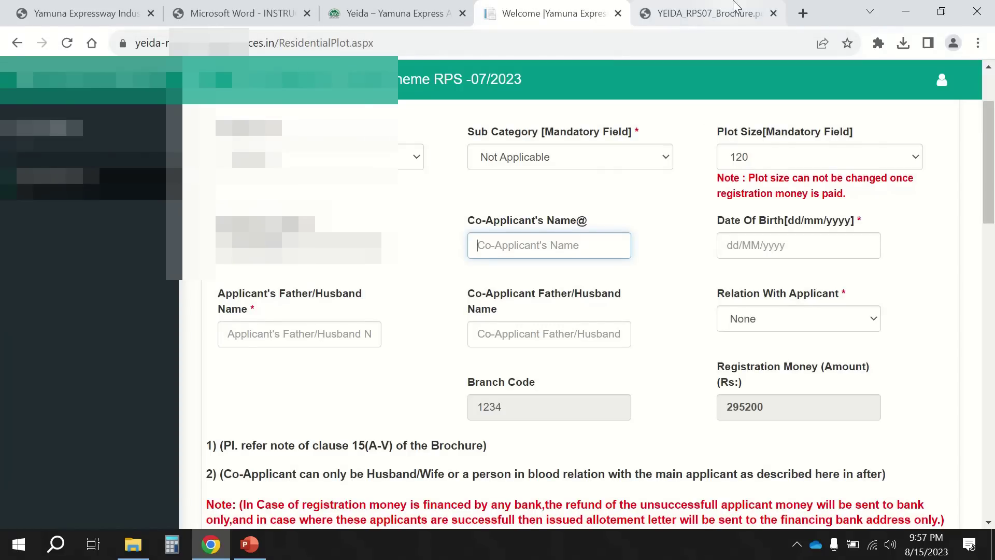
{"action": "left_click", "coordinate": [745, 20]}
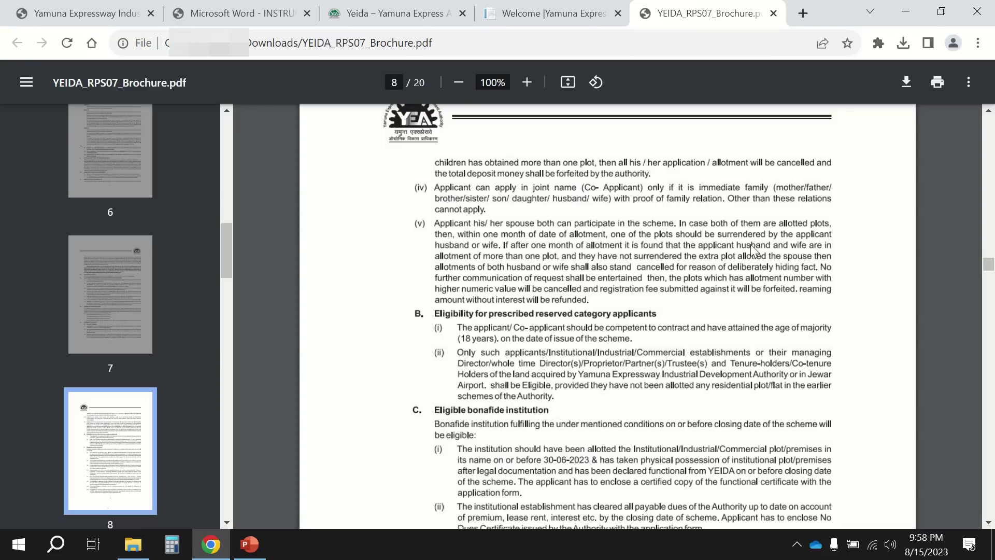
Zoom the brochure to 146%, move its tab before the form's tab, and go back to the form.
{"action": "scroll", "coordinate": [549, 272], "scroll_direction": "up", "scroll_amount": 3}
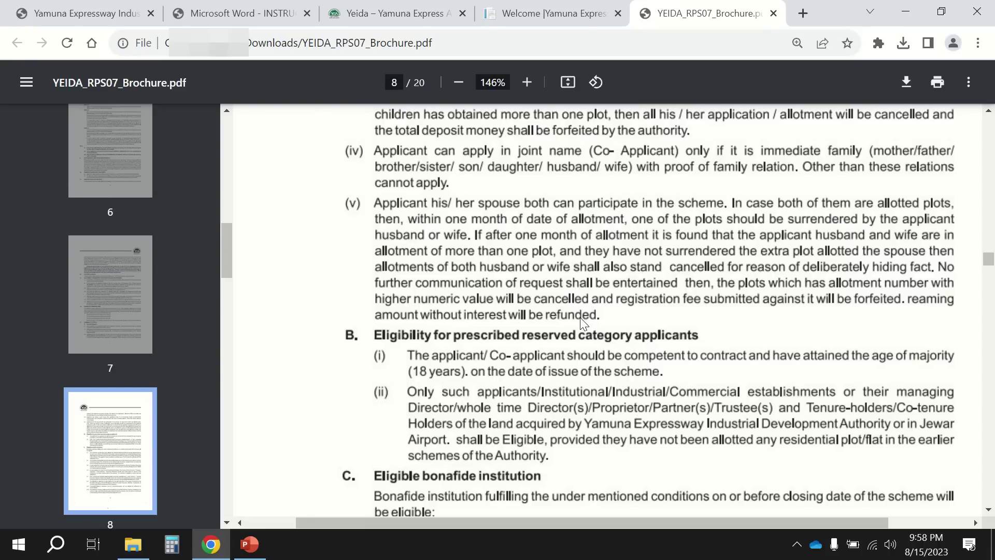
{"action": "scroll", "coordinate": [581, 322], "scroll_direction": "down", "scroll_amount": 1}
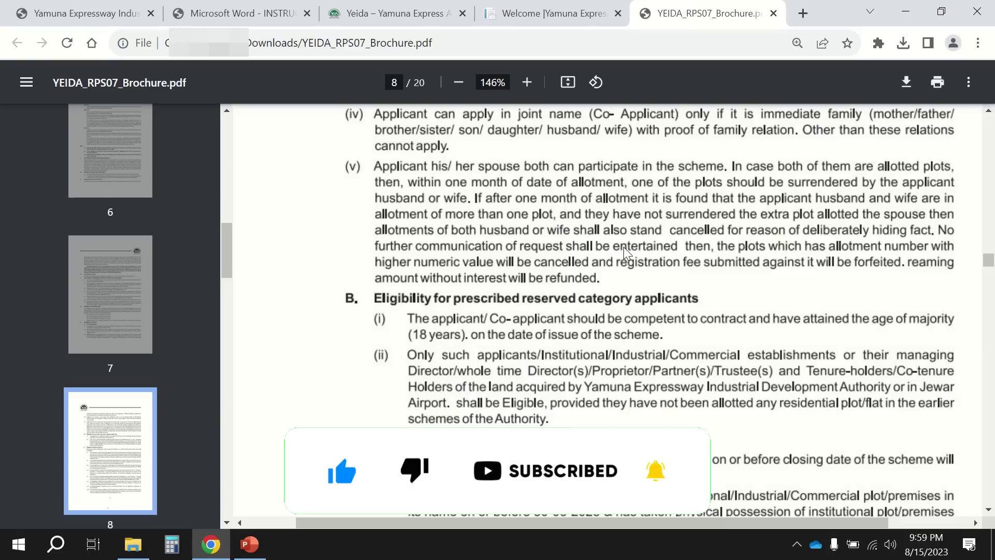
{"action": "scroll", "coordinate": [624, 246], "scroll_direction": "up", "scroll_amount": 1}
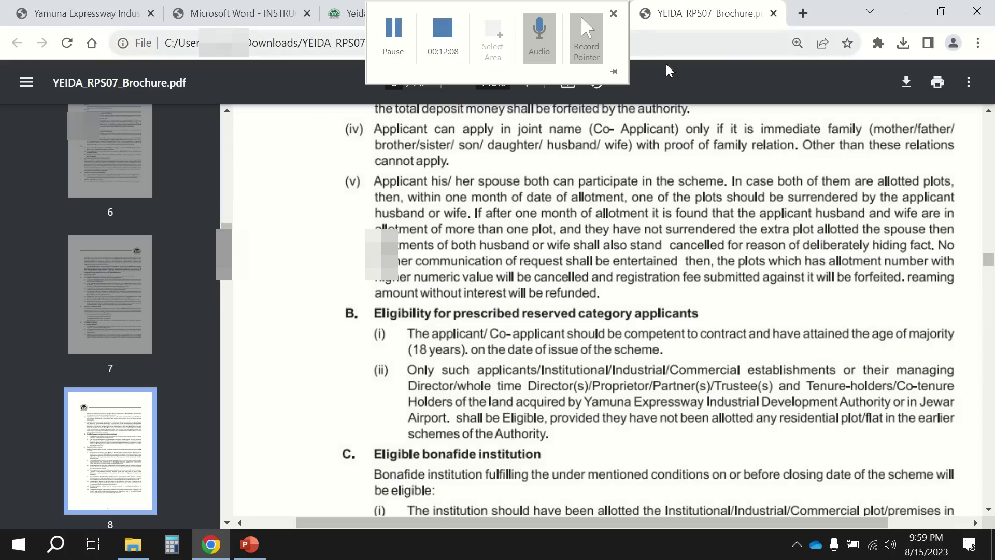
{"action": "left_click_drag", "start_coordinate": [654, 15], "coordinate": [575, 16]}
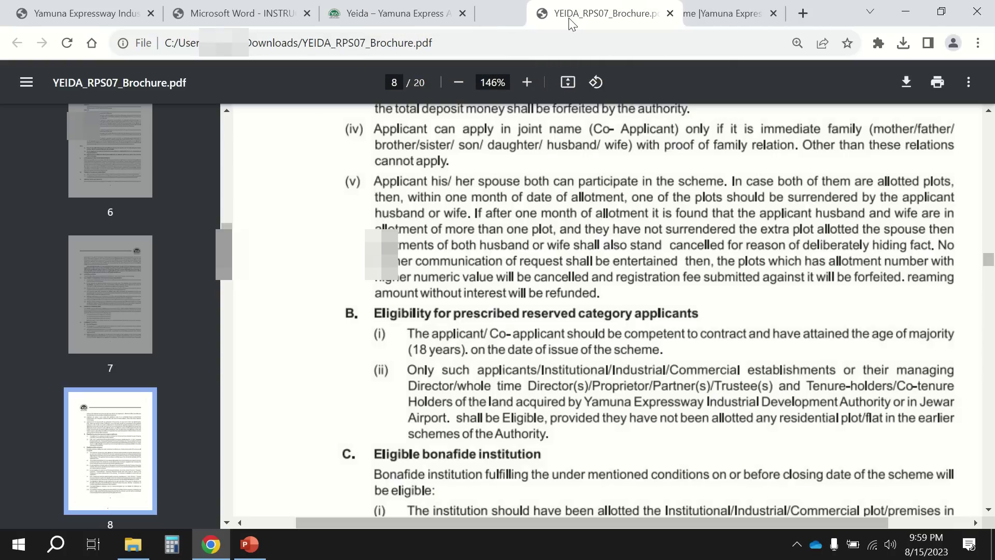
{"action": "left_click", "coordinate": [710, 13]}
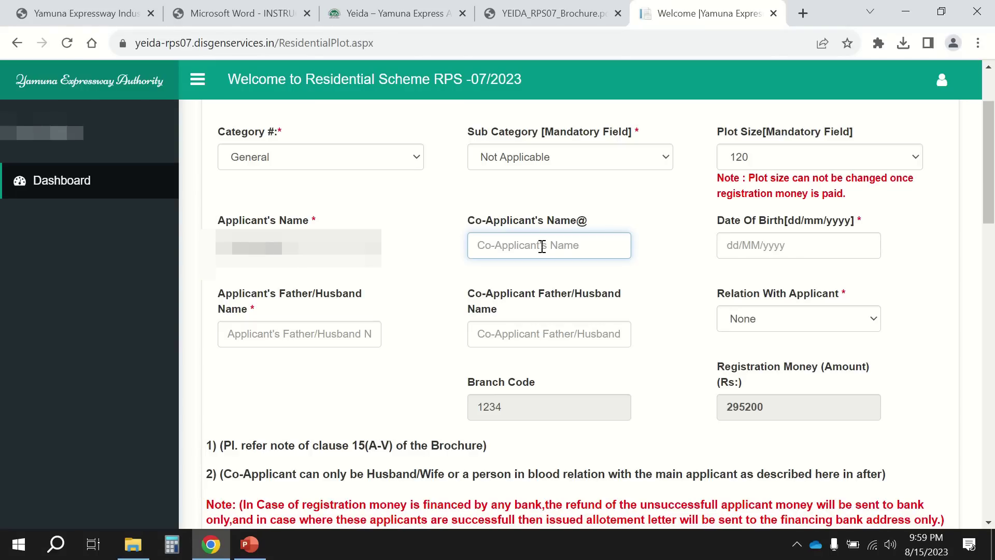
Type and then erase the co-applicant's name, leaving that field blank.
{"action": "type", "text": "xxxx"}
{"action": "key", "text": "BackSpace"}
{"action": "key", "text": "BackSpace"}
{"action": "key", "text": "BackSpace"}
{"action": "key", "text": "BackSpace"}
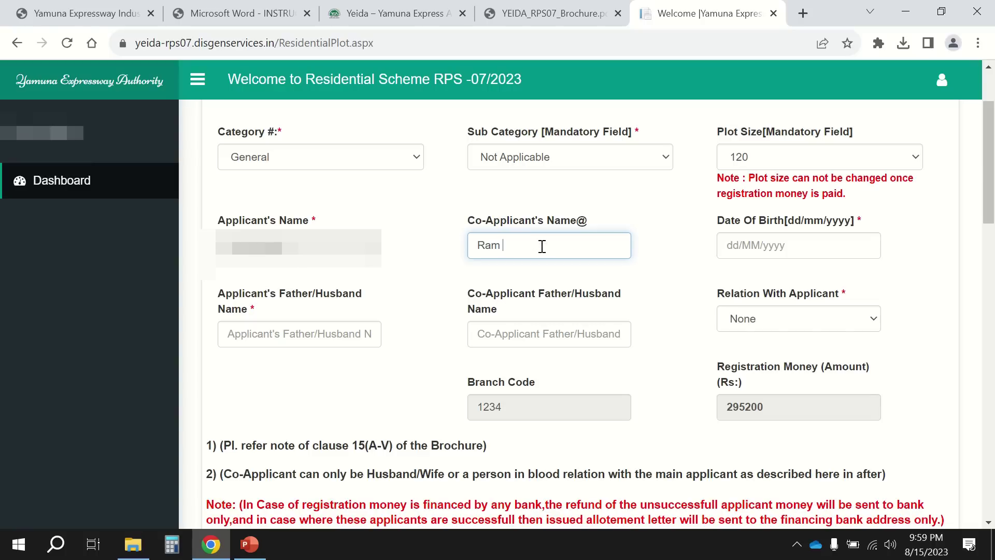
{"action": "left_click", "coordinate": [694, 274]}
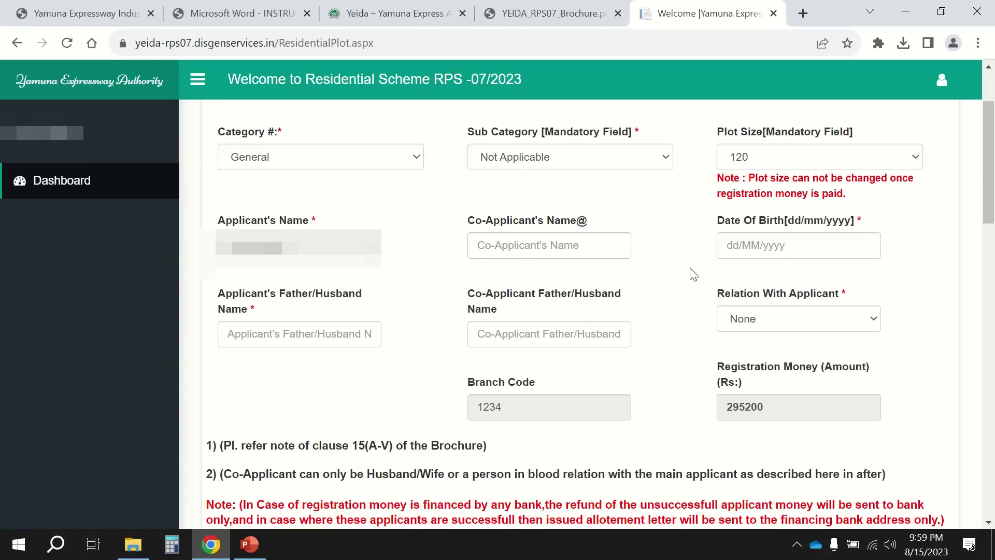
{"action": "left_click", "coordinate": [743, 253]}
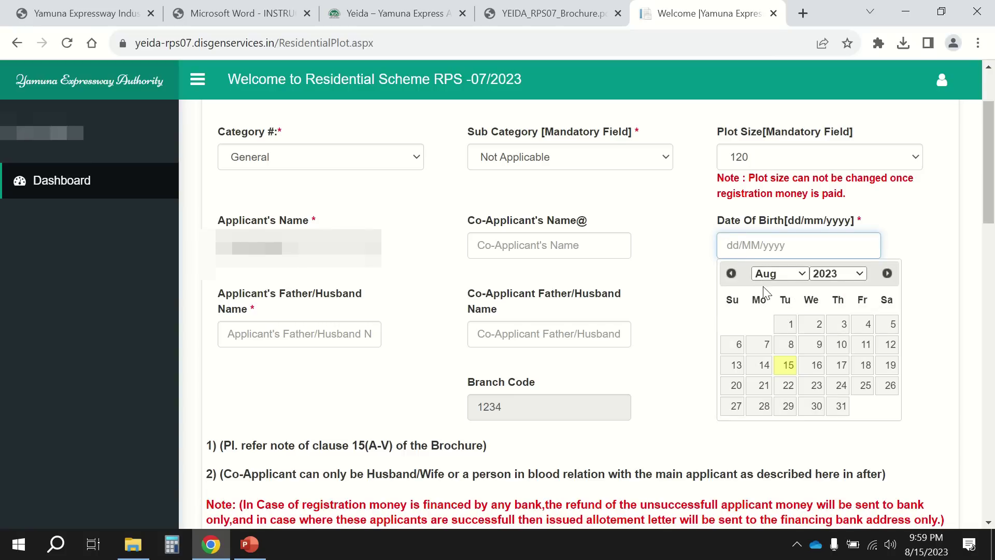
{"action": "left_click", "coordinate": [819, 277]}
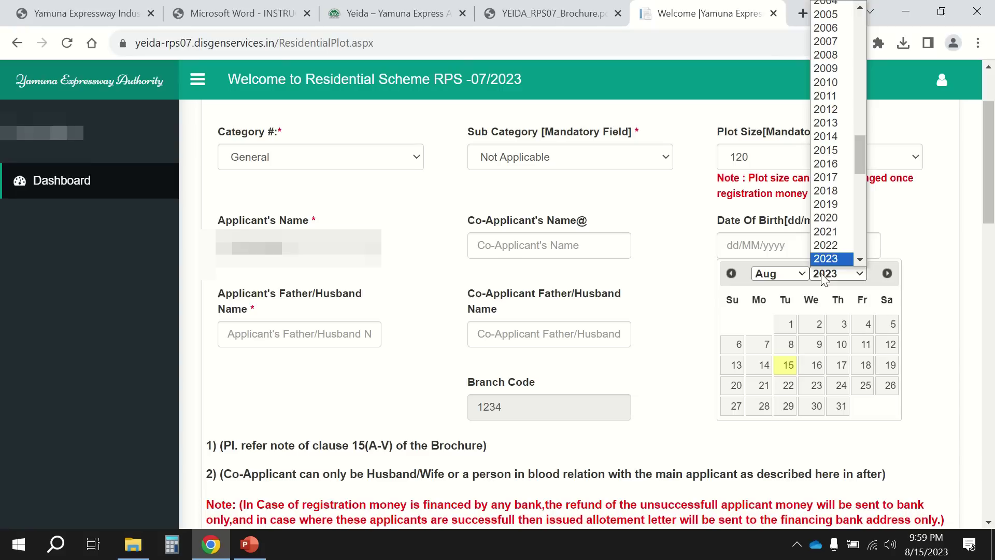
{"action": "scroll", "coordinate": [833, 98], "scroll_direction": "up", "scroll_amount": 2}
{"action": "scroll", "coordinate": [833, 97], "scroll_direction": "up", "scroll_amount": 4}
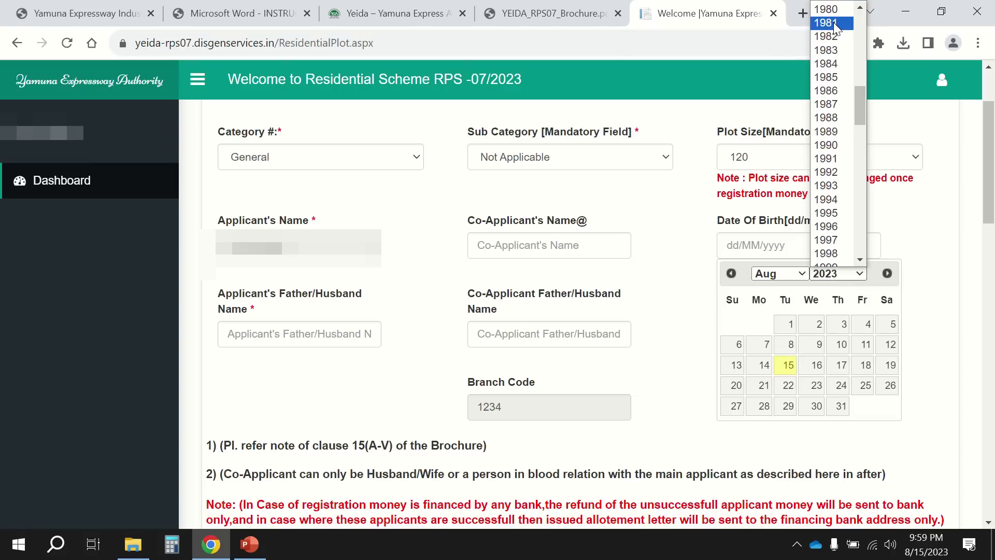
{"action": "left_click", "coordinate": [834, 23]}
{"action": "left_click", "coordinate": [838, 366]}
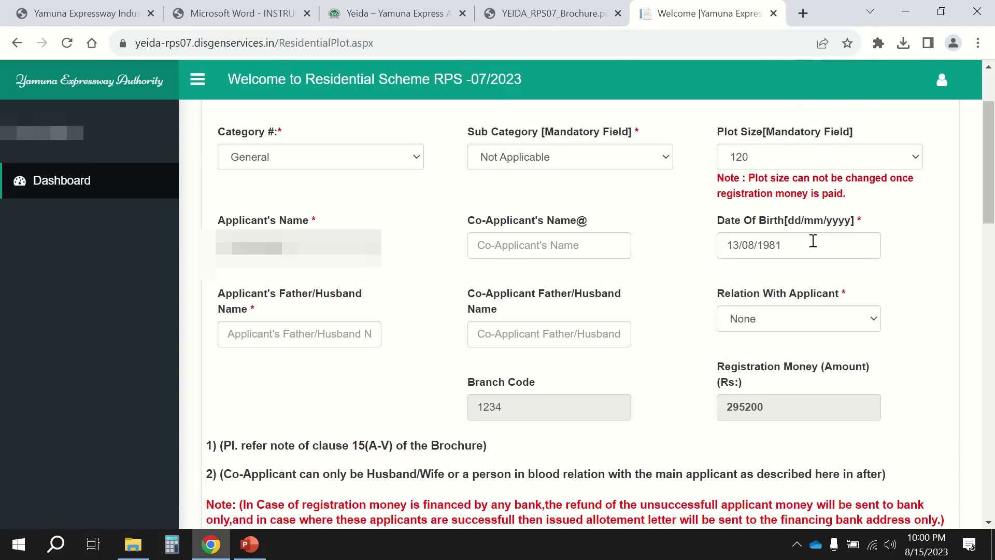
Enter the applicant's father/husband name, correcting a typo along the way.
{"action": "left_click", "coordinate": [287, 334]}
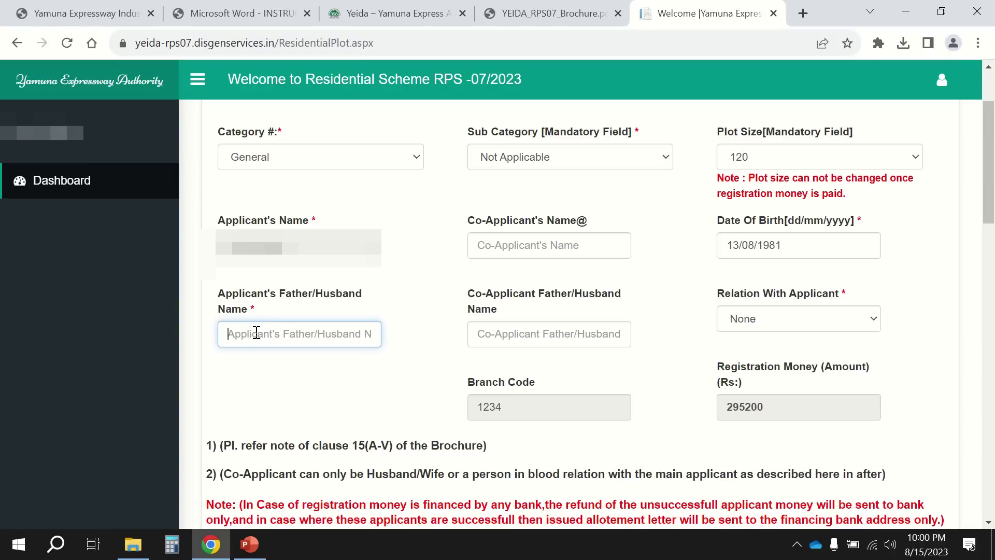
{"action": "type", "text": "Mr "}
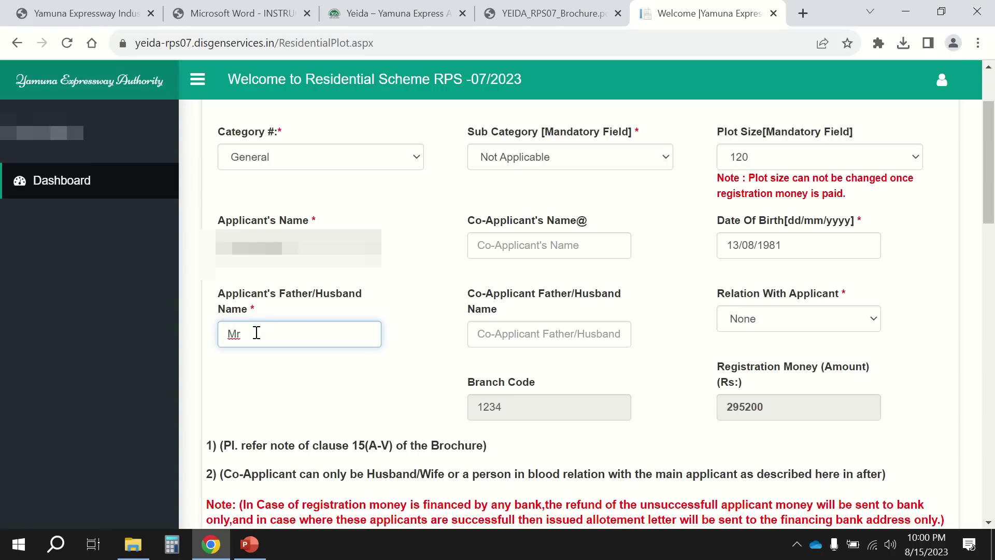
{"action": "type", "text": "RamMoh"}
{"action": "key", "text": "BackSpace"}
{"action": "key", "text": "BackSpace"}
{"action": "key", "text": "BackSpace"}
{"action": "type", "text": "Mohan Sh"}
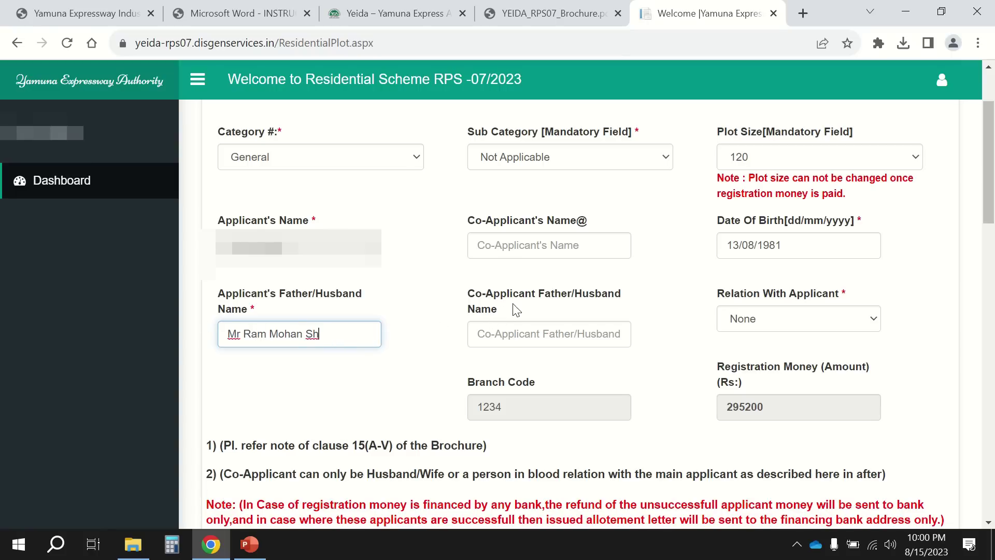
Change Relation With Applicant from None to Self, reopening the list to confirm it.
{"action": "left_click", "coordinate": [558, 240]}
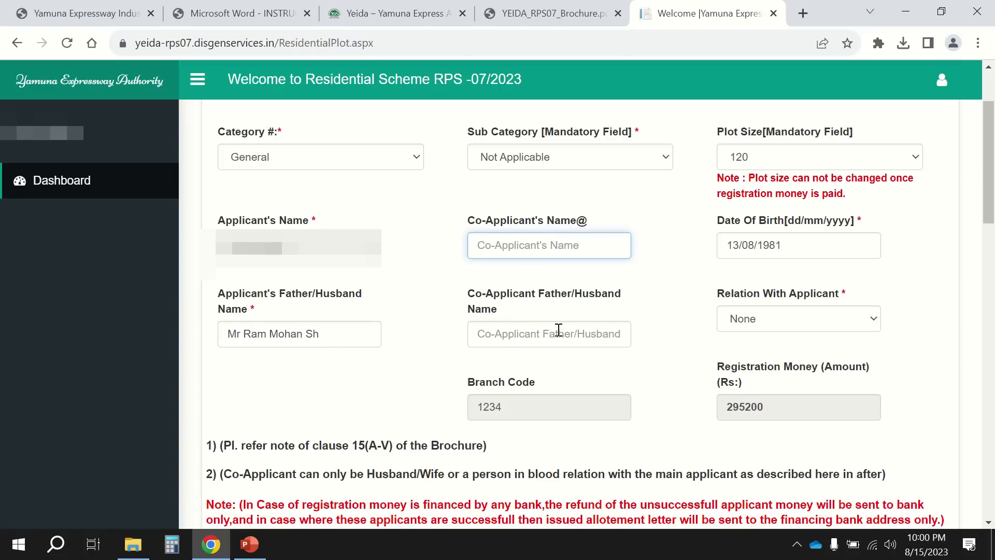
{"action": "left_click", "coordinate": [560, 332]}
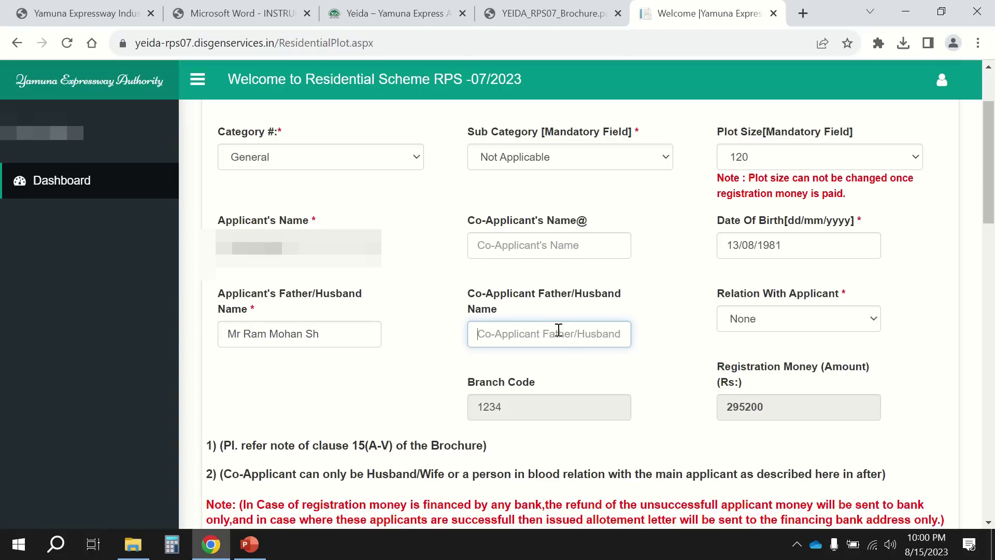
{"action": "left_click", "coordinate": [764, 323]}
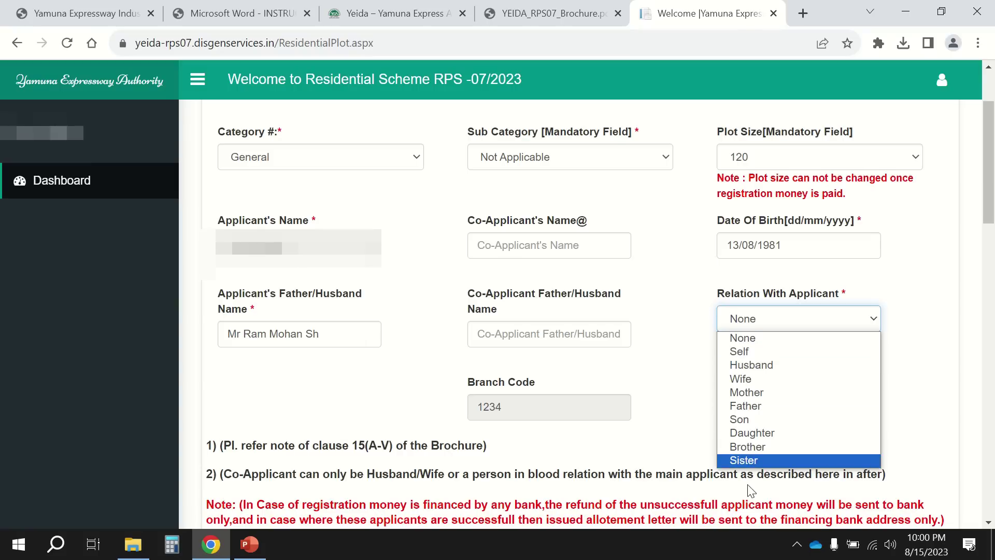
{"action": "left_click", "coordinate": [766, 338]}
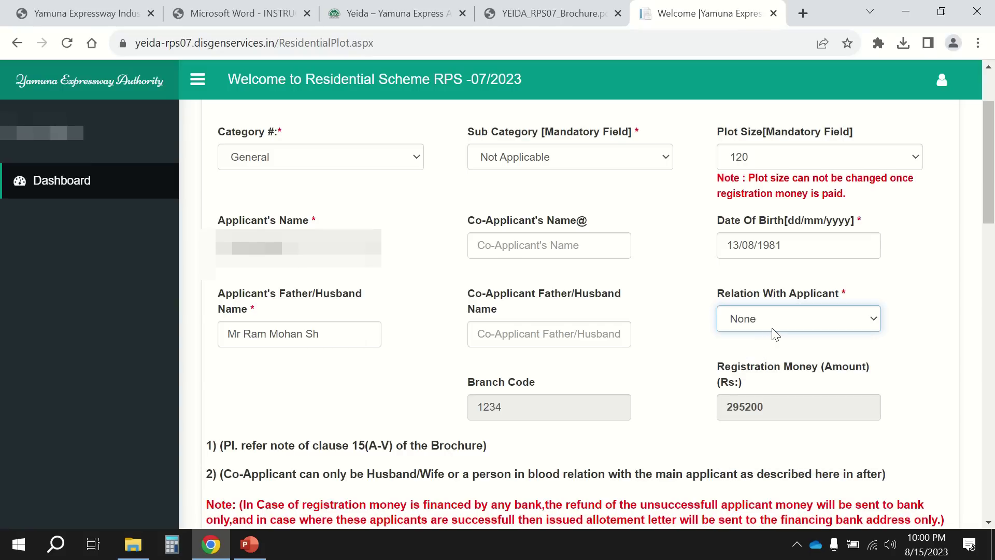
{"action": "left_click", "coordinate": [774, 332]}
{"action": "left_click", "coordinate": [767, 353]}
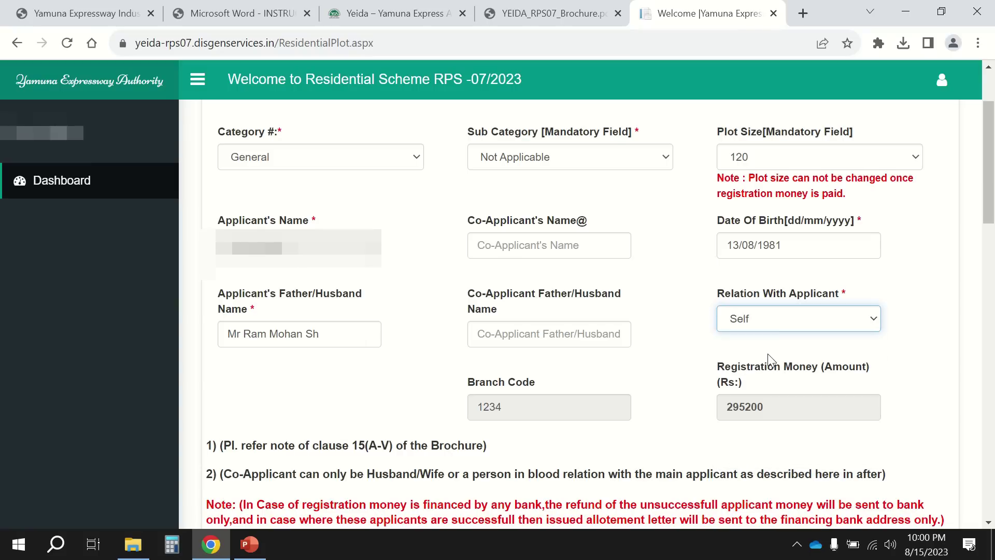
{"action": "left_click", "coordinate": [753, 332]}
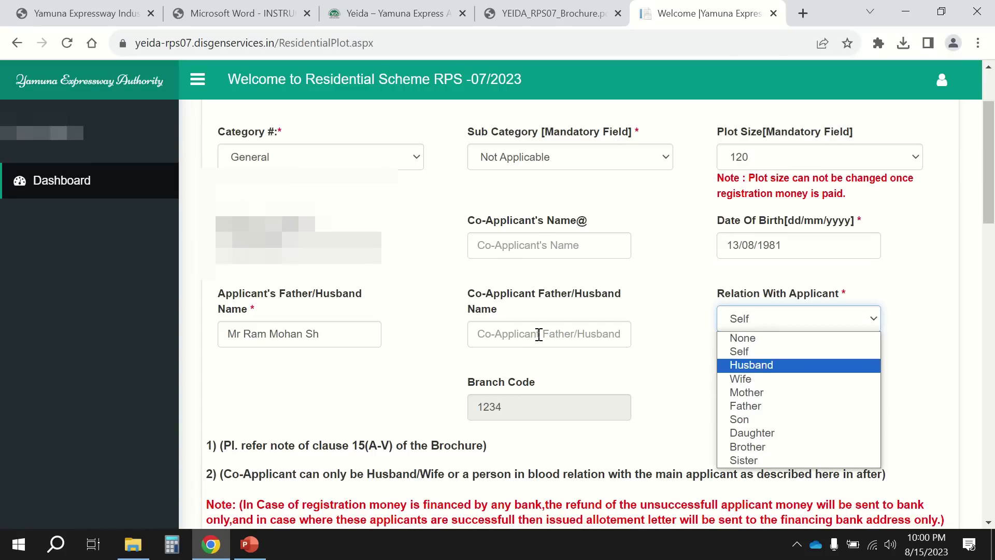
{"action": "scroll", "coordinate": [539, 335], "scroll_direction": "down", "scroll_amount": 1}
{"action": "scroll", "coordinate": [539, 335], "scroll_direction": "down", "scroll_amount": 1}
{"action": "left_click", "coordinate": [748, 259]}
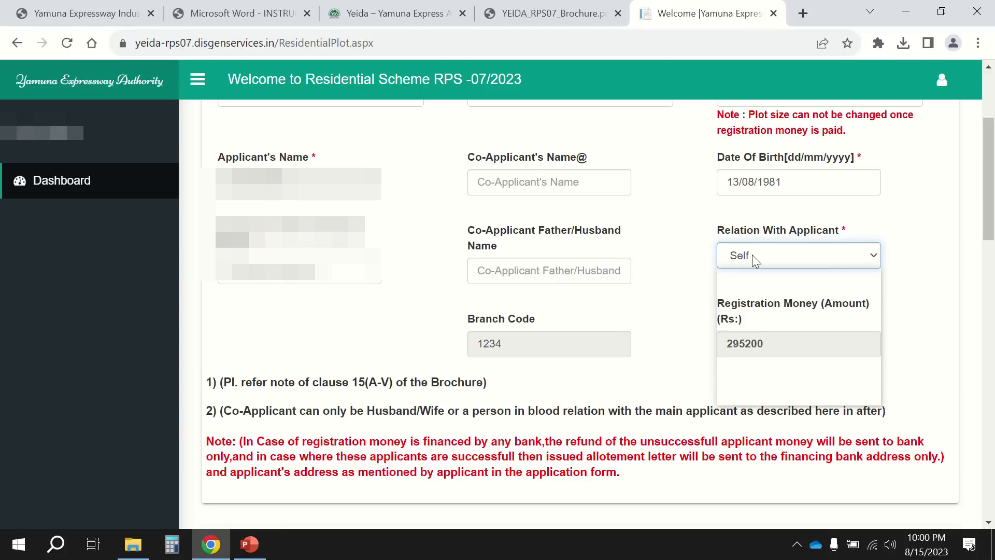
{"action": "left_click", "coordinate": [761, 291]}
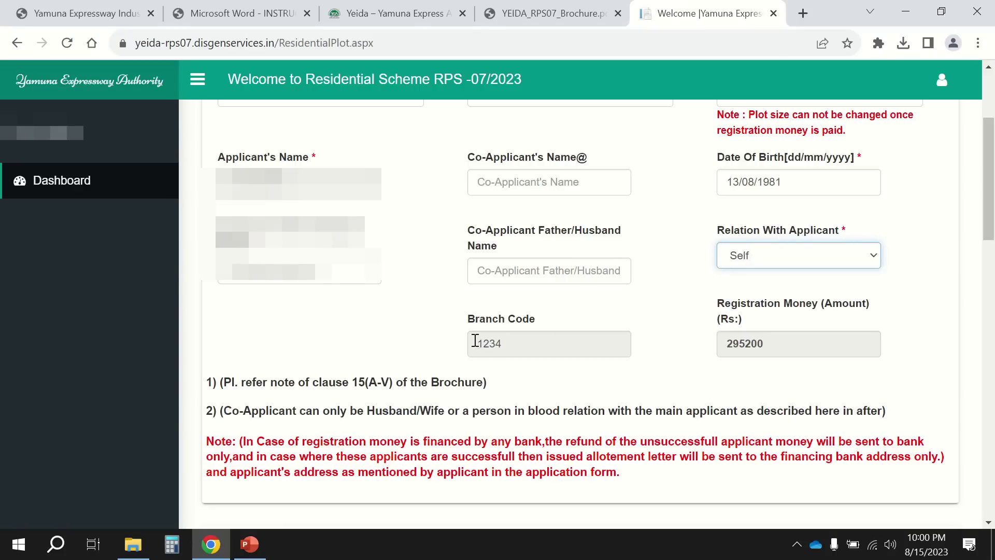
{"action": "scroll", "coordinate": [706, 327], "scroll_direction": "up", "scroll_amount": 1}
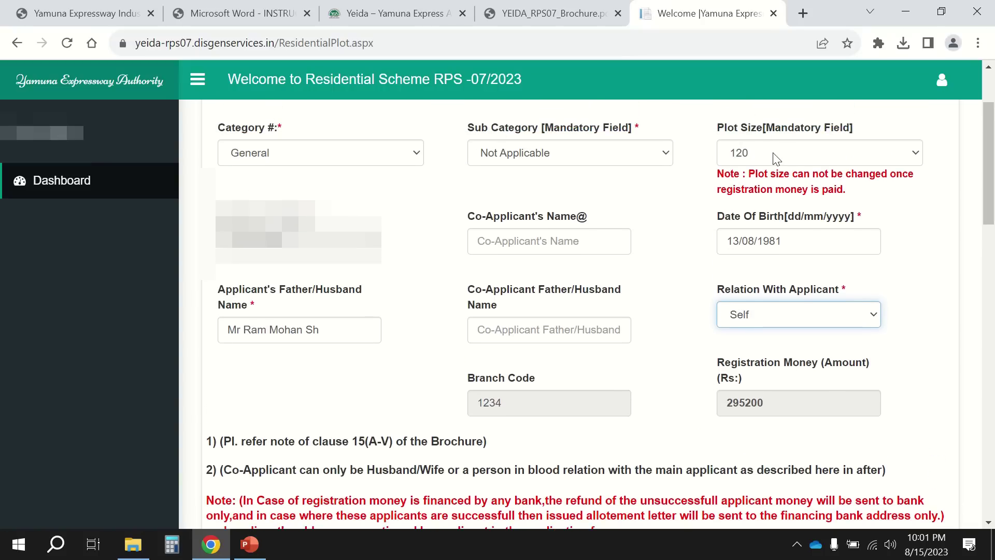
{"action": "left_click", "coordinate": [774, 154]}
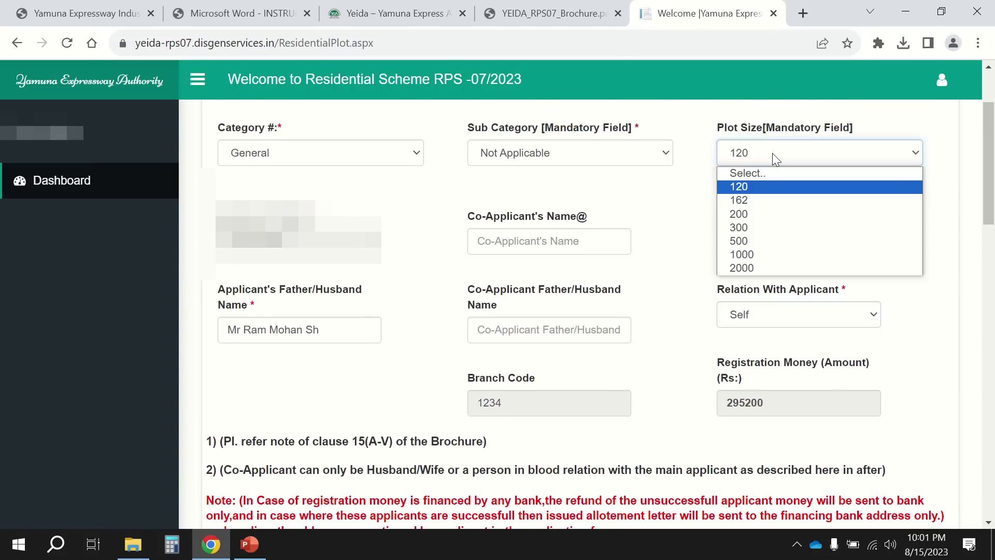
{"action": "left_click", "coordinate": [760, 201]}
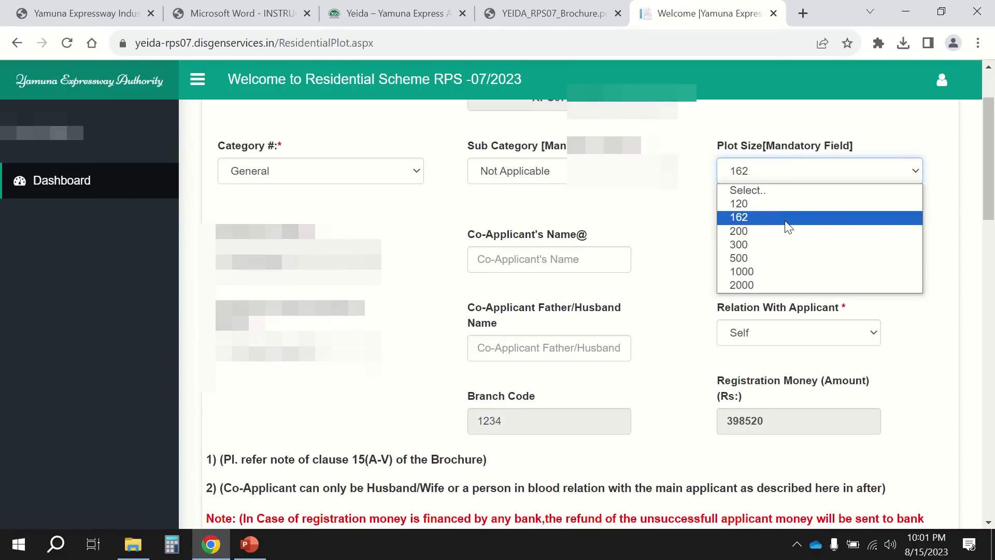
{"action": "left_click", "coordinate": [784, 232]}
{"action": "scroll", "coordinate": [782, 350], "scroll_direction": "down", "scroll_amount": 1}
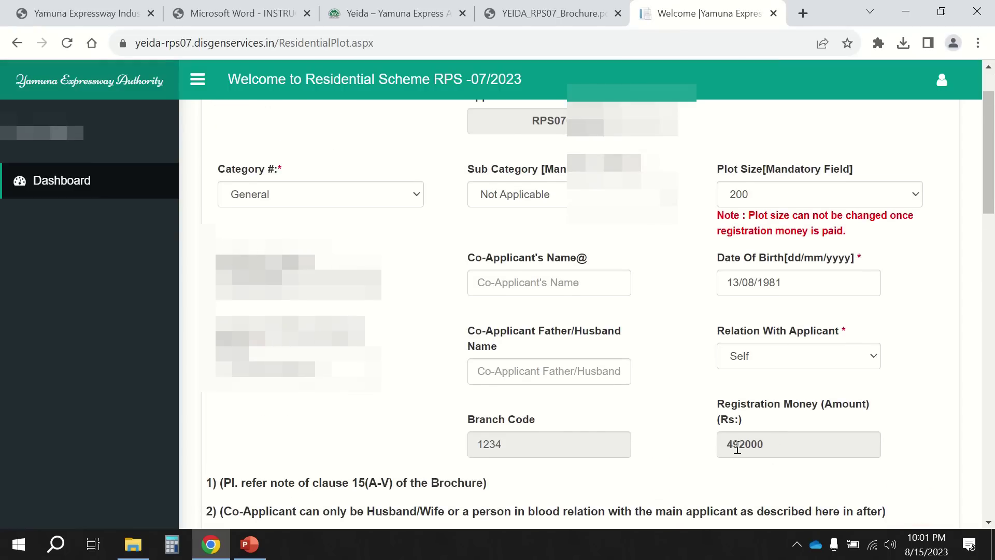
{"action": "left_click", "coordinate": [796, 198]}
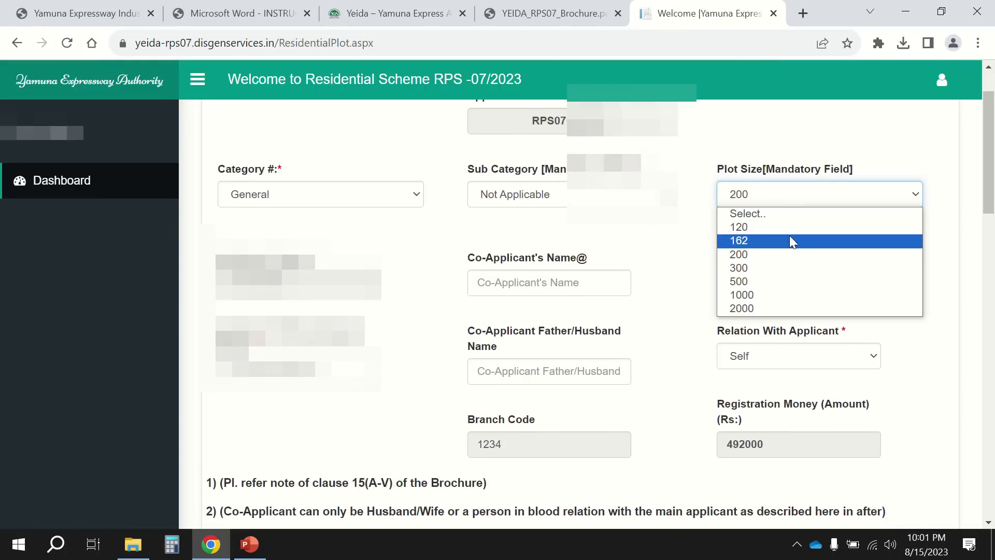
{"action": "left_click", "coordinate": [789, 266]}
{"action": "scroll", "coordinate": [788, 322], "scroll_direction": "down", "scroll_amount": 1}
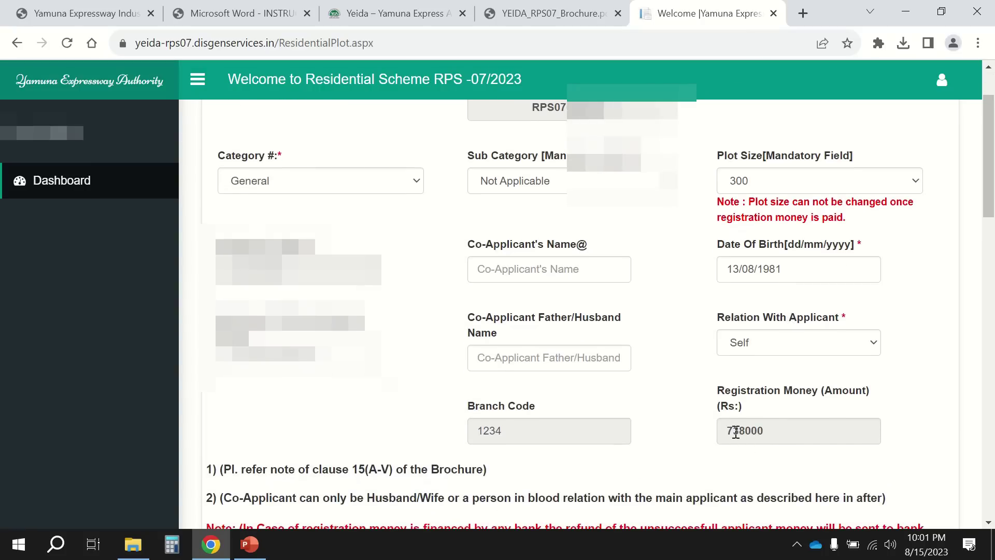
{"action": "left_click", "coordinate": [807, 189]}
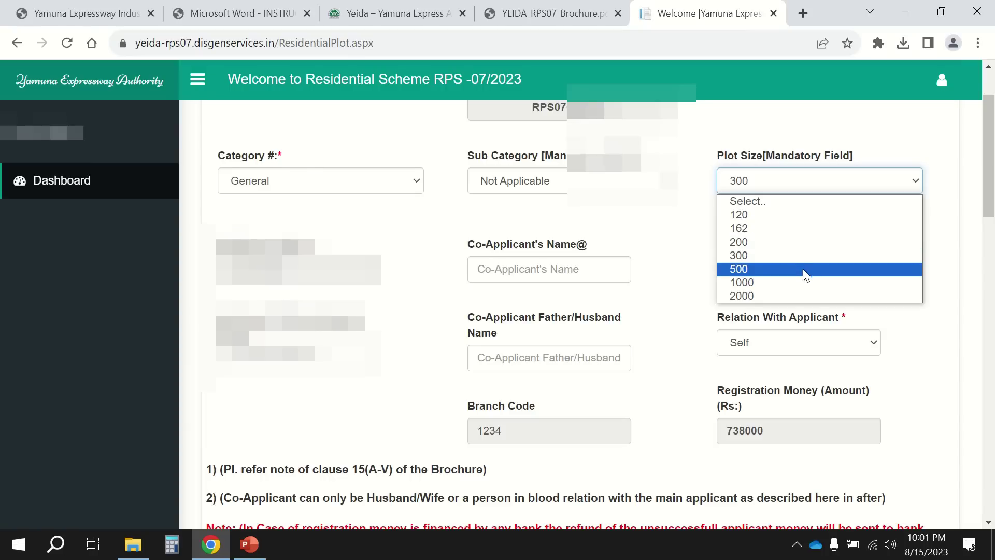
{"action": "key", "text": "Up"}
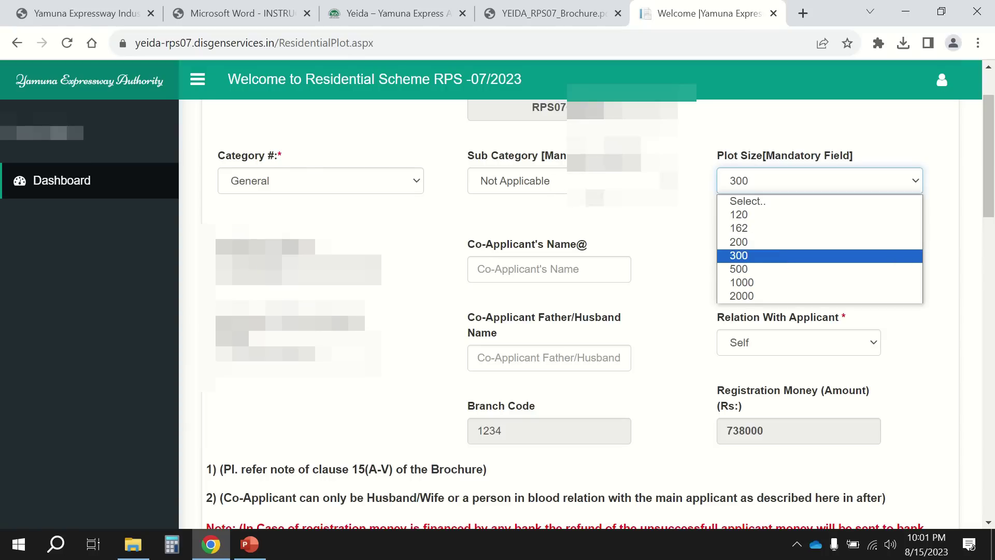
{"action": "left_click", "coordinate": [762, 268]}
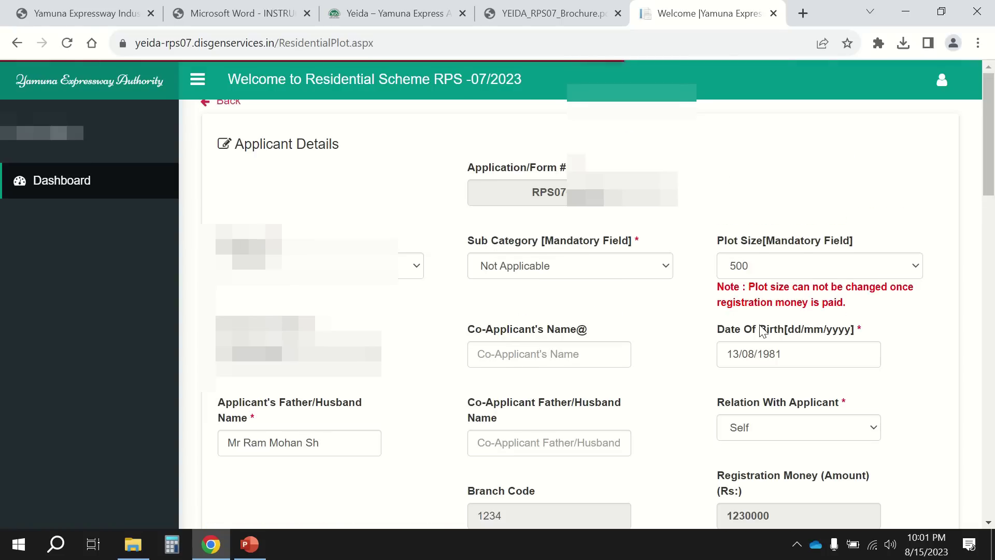
{"action": "scroll", "coordinate": [761, 330], "scroll_direction": "down", "scroll_amount": 1}
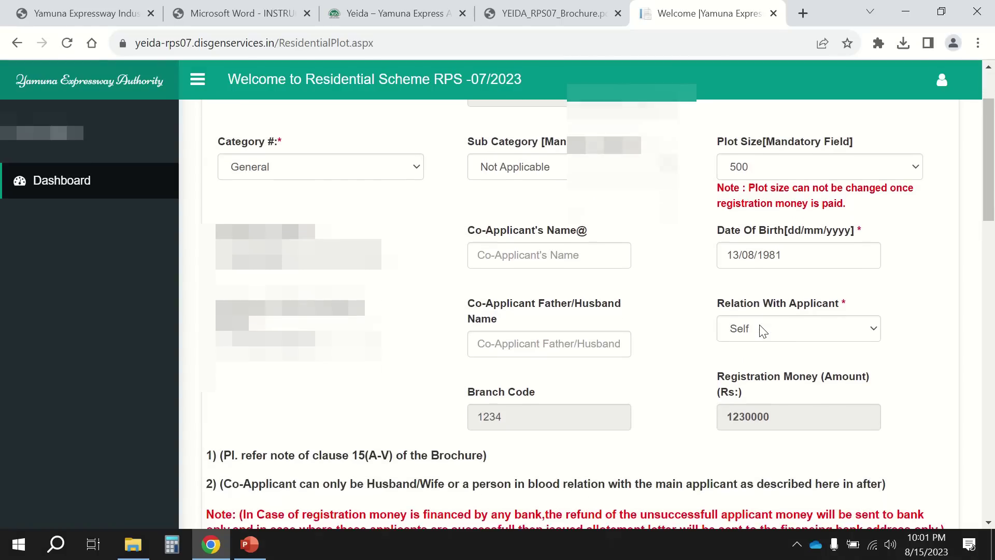
{"action": "left_click", "coordinate": [733, 420]}
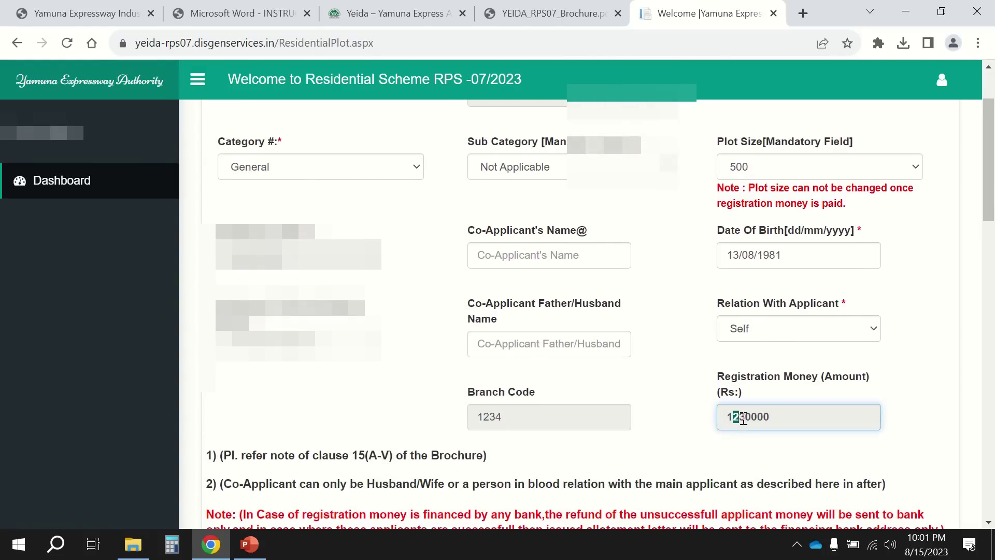
{"action": "left_click", "coordinate": [746, 417]}
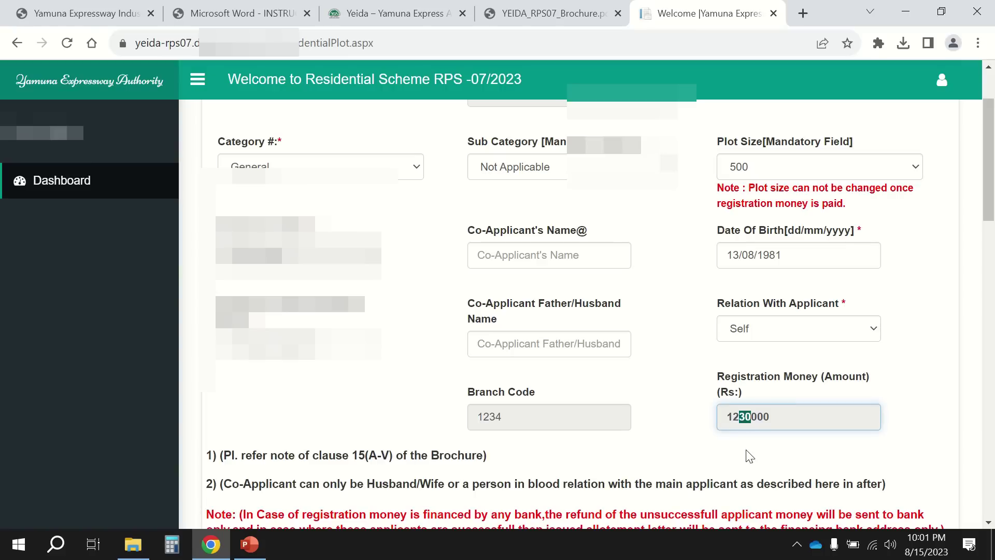
{"action": "left_click", "coordinate": [794, 174]}
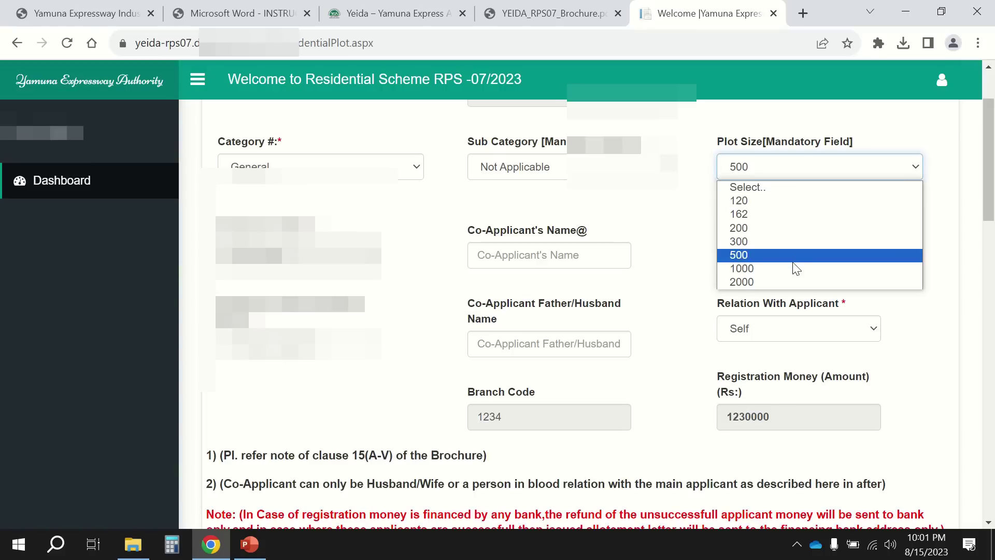
{"action": "left_click", "coordinate": [792, 268]}
{"action": "scroll", "coordinate": [780, 407], "scroll_direction": "down", "scroll_amount": 3}
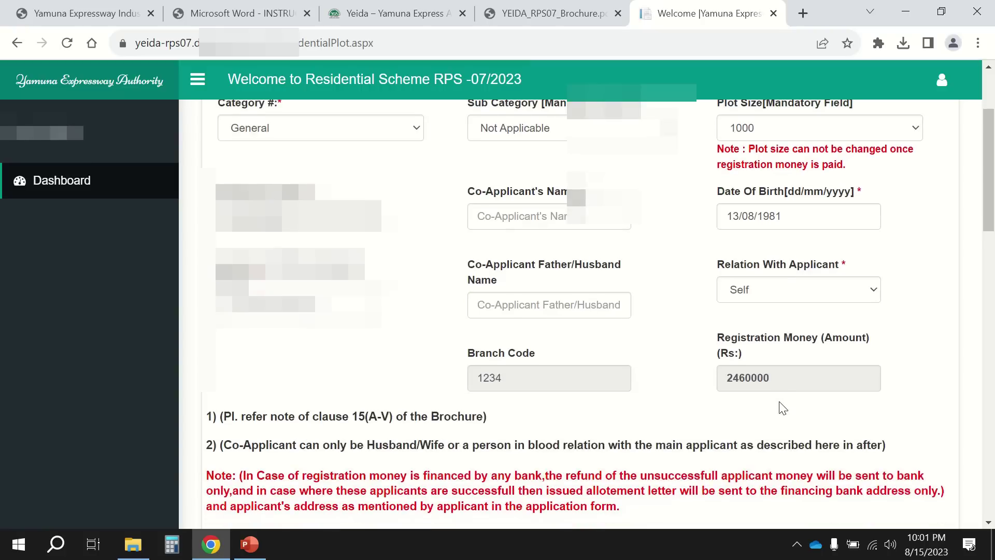
{"action": "left_click_drag", "start_coordinate": [734, 378], "coordinate": [747, 377]}
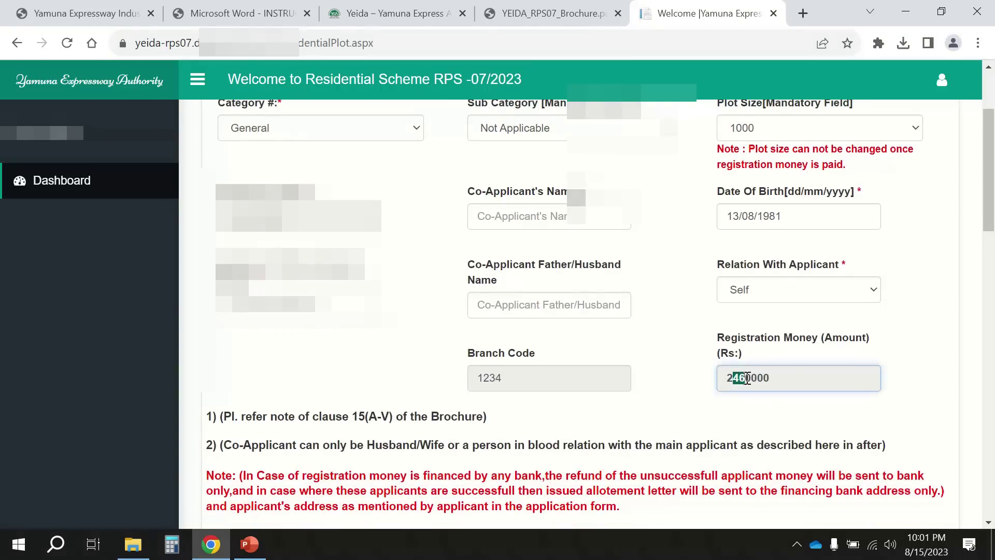
{"action": "double_click", "coordinate": [742, 379]}
{"action": "left_click", "coordinate": [745, 378]}
{"action": "left_click_drag", "start_coordinate": [741, 379], "coordinate": [746, 378]}
{"action": "left_click", "coordinate": [773, 406]}
{"action": "scroll", "coordinate": [773, 406], "scroll_direction": "up", "scroll_amount": 1}
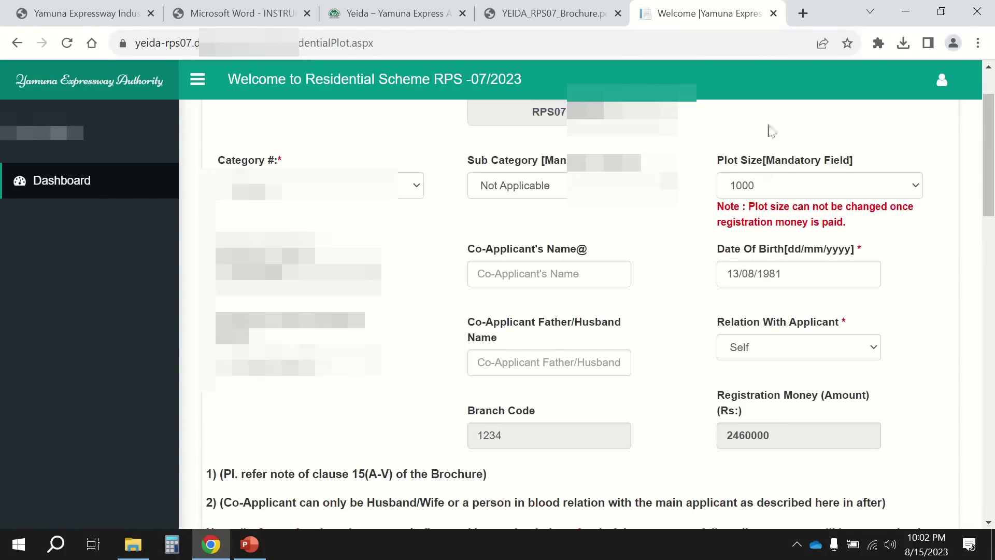
{"action": "left_click", "coordinate": [784, 186]}
{"action": "left_click", "coordinate": [782, 302]}
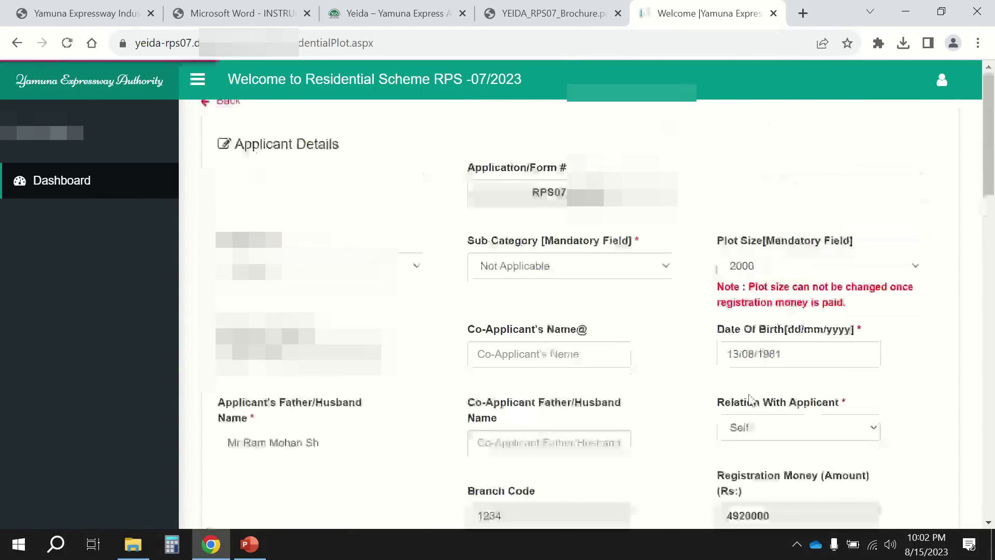
{"action": "scroll", "coordinate": [750, 398], "scroll_direction": "down", "scroll_amount": 3}
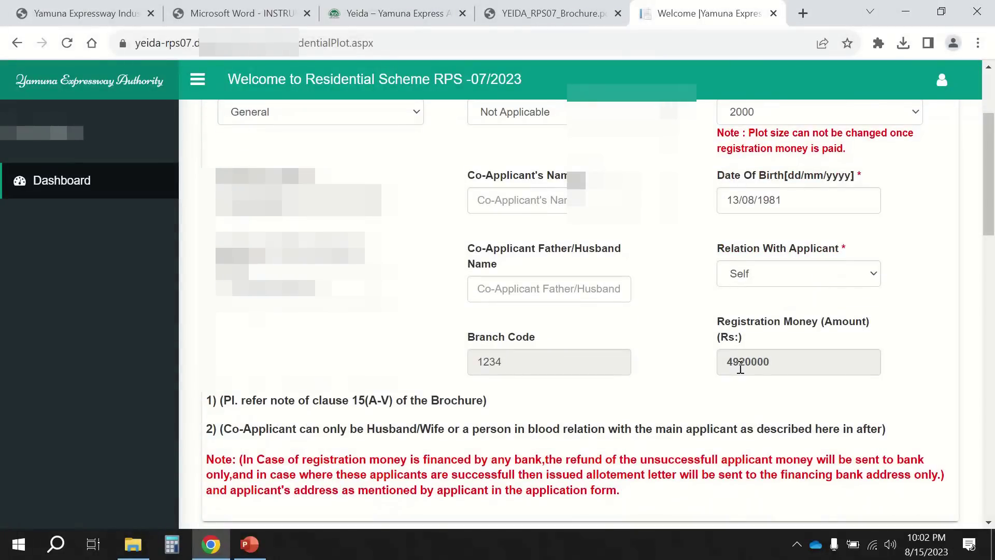
{"action": "left_click_drag", "start_coordinate": [741, 368], "coordinate": [752, 368]}
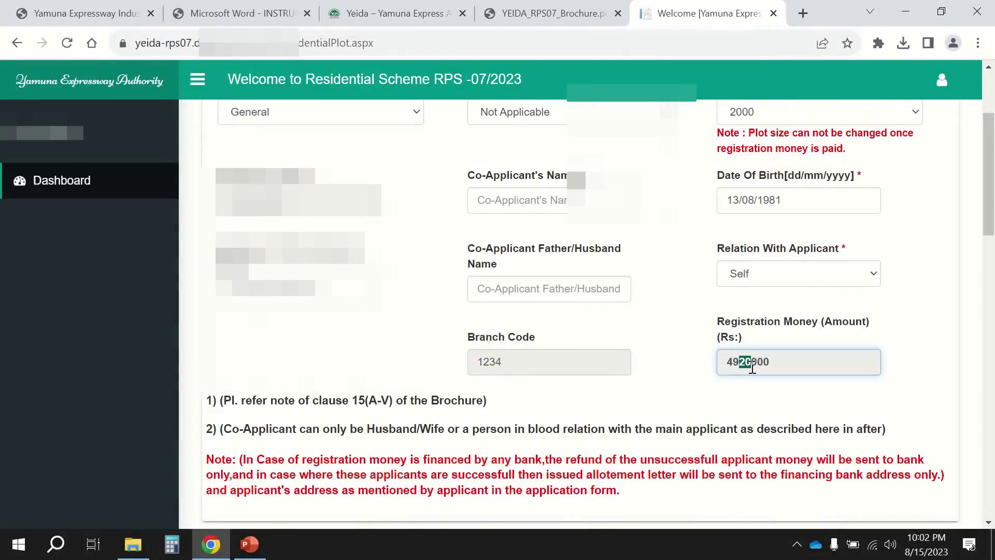
{"action": "left_click", "coordinate": [762, 403]}
{"action": "scroll", "coordinate": [762, 403], "scroll_direction": "up", "scroll_amount": 2}
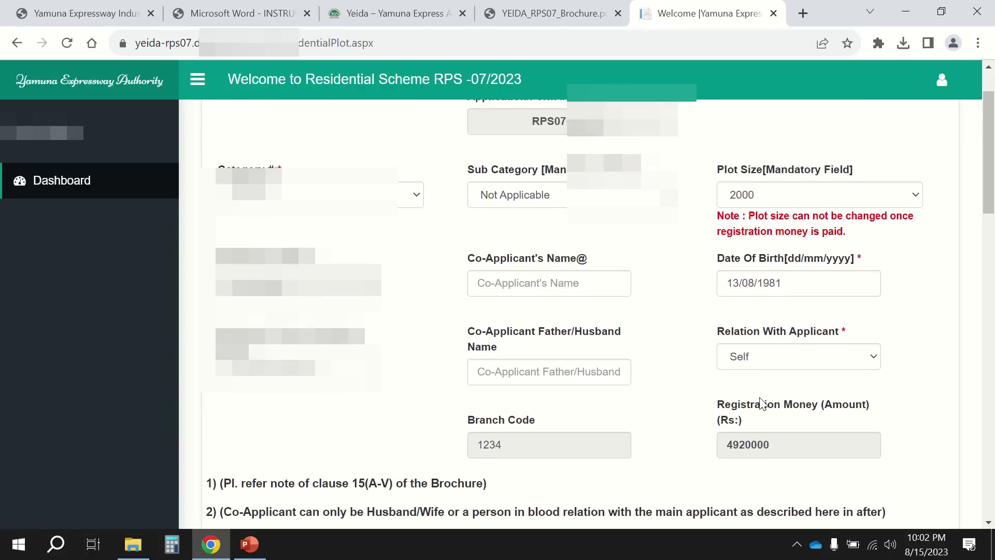
{"action": "left_click", "coordinate": [781, 195]}
Reset the plot size to 120 and move to the YEIDA_RPS07 brochure PDF.
{"action": "left_click", "coordinate": [778, 228]}
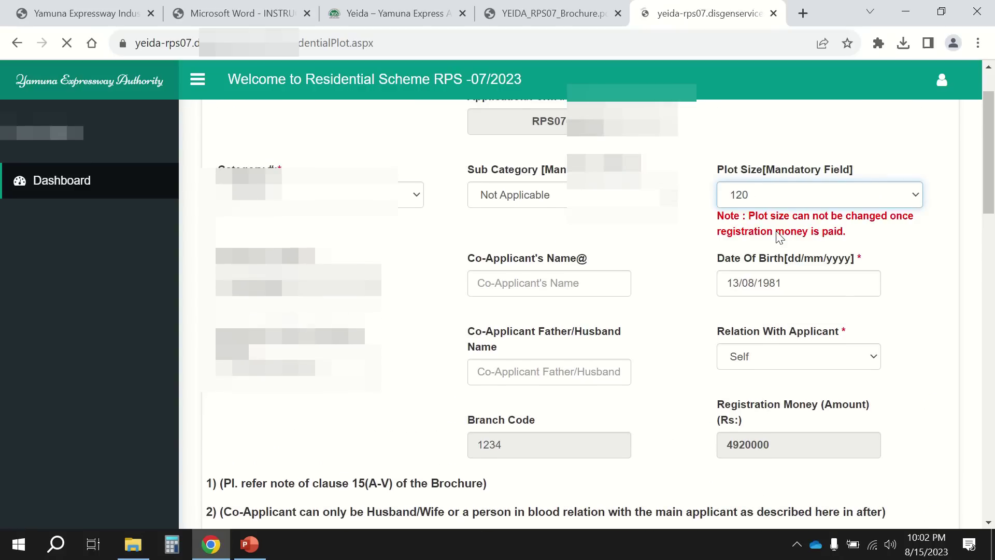
{"action": "mouse_move", "coordinate": [571, 8]}
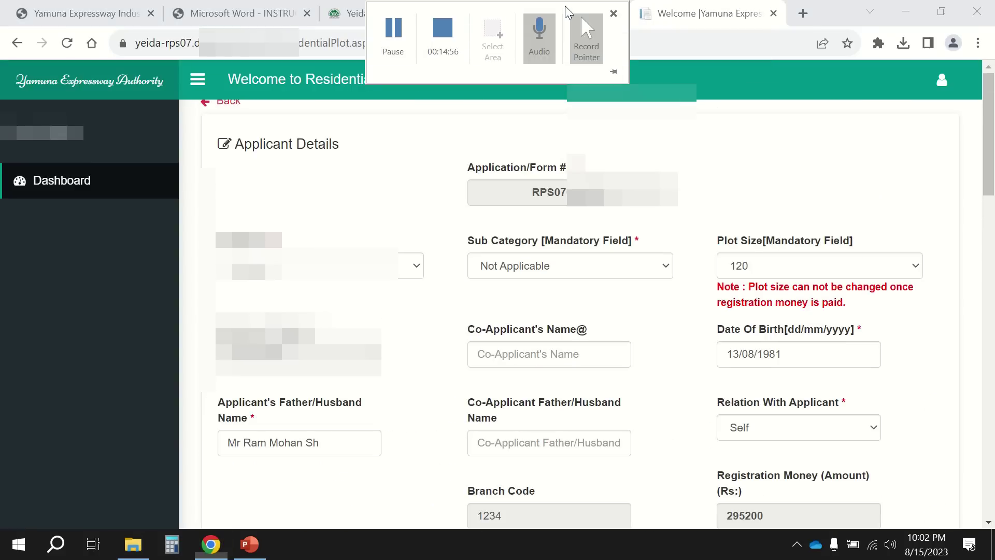
{"action": "left_click_drag", "start_coordinate": [695, 11], "coordinate": [596, 12]}
{"action": "left_click", "coordinate": [690, 13]}
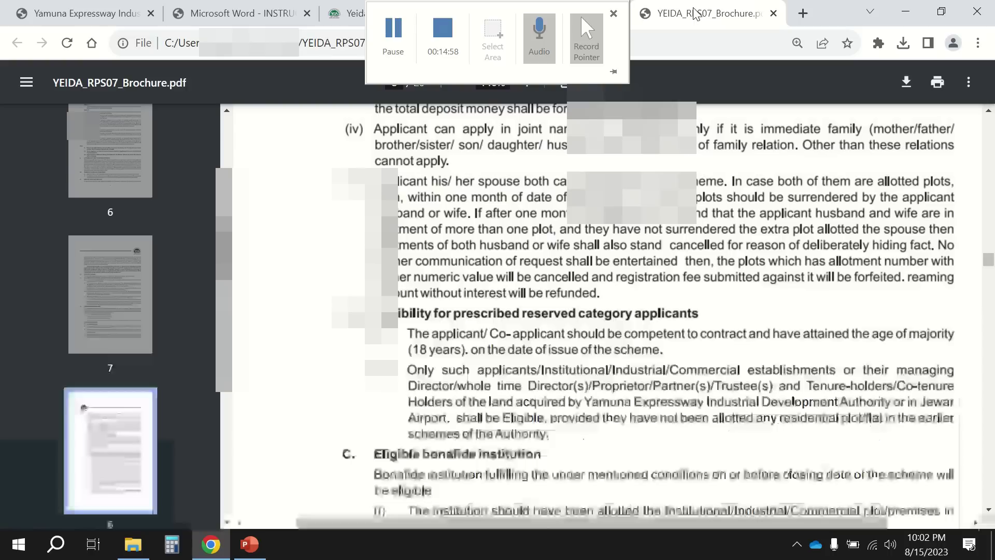
Scroll to page 10's ICICI Bank financing branch table under (v) Financing option.
{"action": "scroll", "coordinate": [638, 250], "scroll_direction": "down", "scroll_amount": 20}
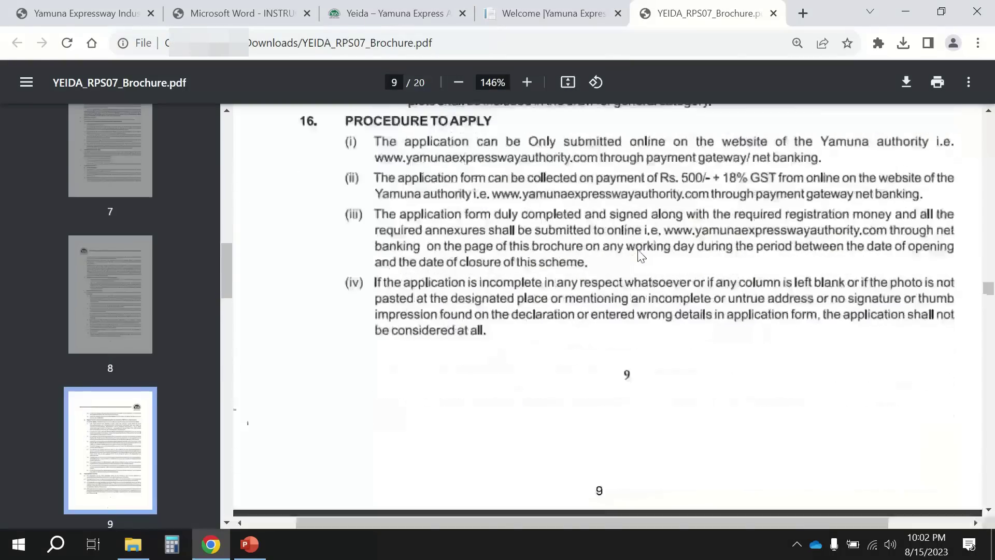
{"action": "scroll", "coordinate": [641, 255], "scroll_direction": "down", "scroll_amount": 4, "text": "ctrl"}
{"action": "scroll", "coordinate": [641, 255], "scroll_direction": "down", "scroll_amount": 5}
{"action": "scroll", "coordinate": [641, 255], "scroll_direction": "up", "scroll_amount": 5, "text": "ctrl"}
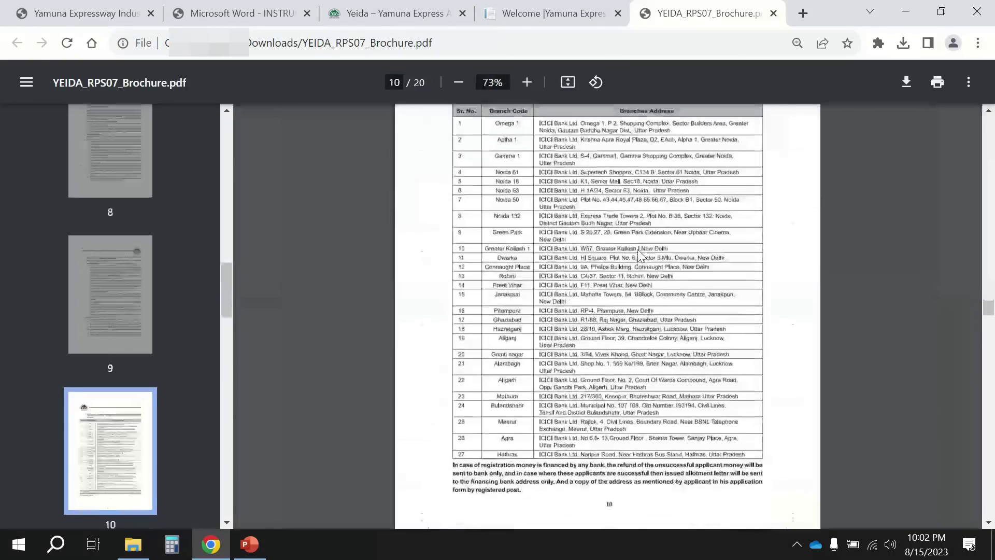
{"action": "scroll", "coordinate": [639, 250], "scroll_direction": "up", "scroll_amount": 3}
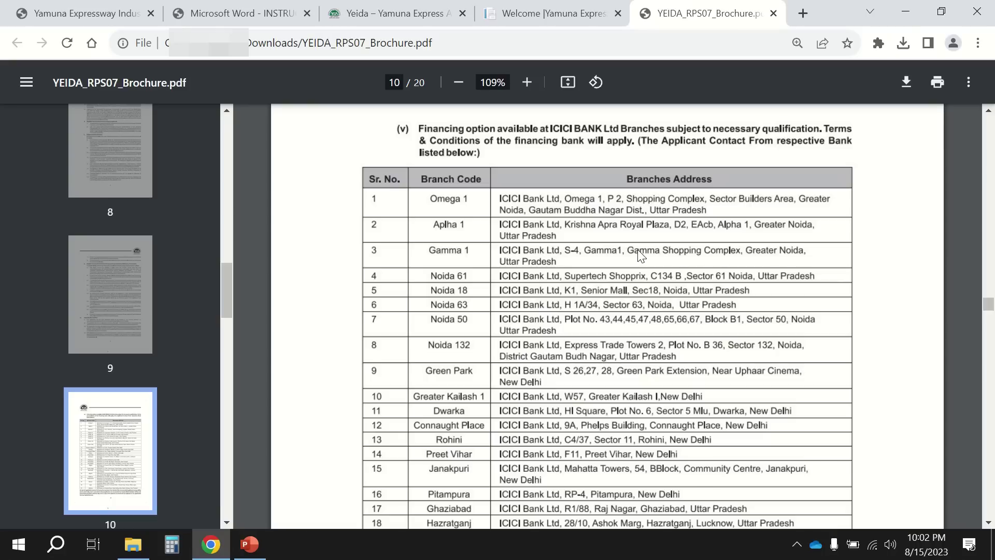
{"action": "scroll", "coordinate": [638, 251], "scroll_direction": "down", "scroll_amount": 1}
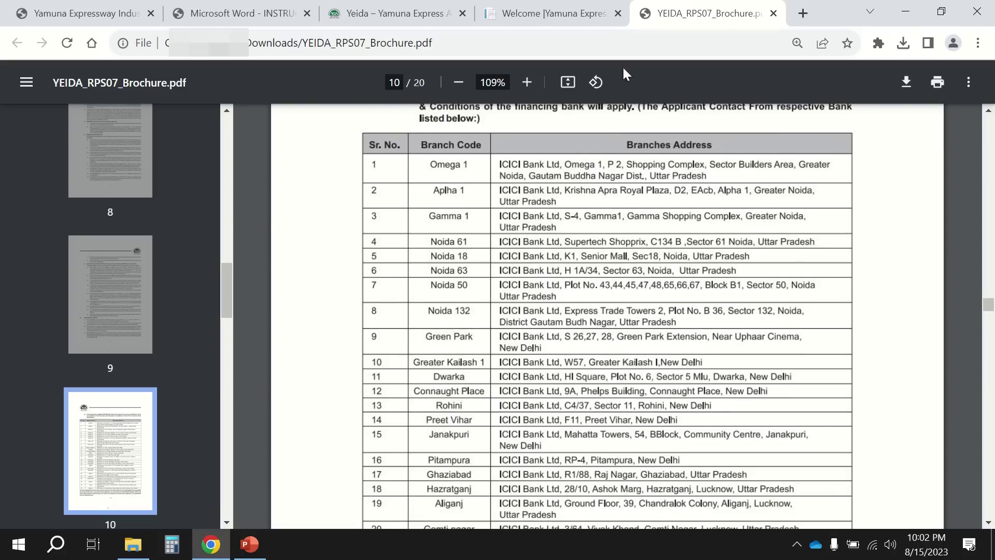
{"action": "left_click", "coordinate": [601, 18]}
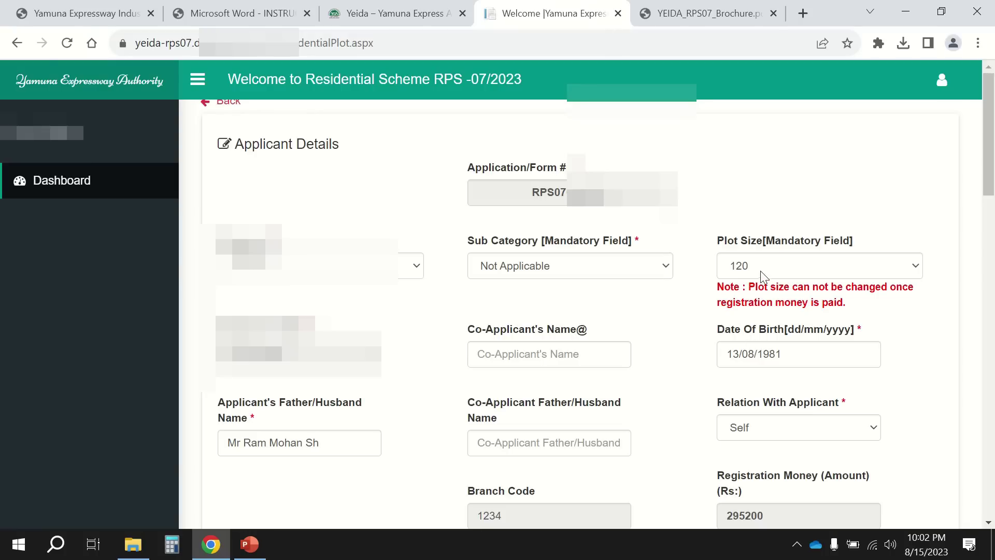
{"action": "scroll", "coordinate": [755, 433], "scroll_direction": "down", "scroll_amount": 1}
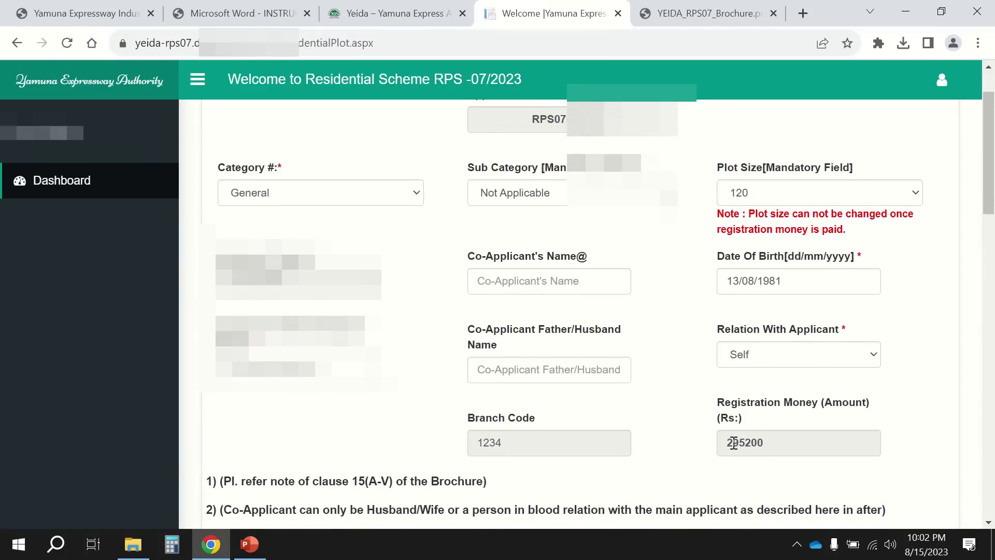
{"action": "left_click_drag", "start_coordinate": [735, 442], "coordinate": [747, 441]}
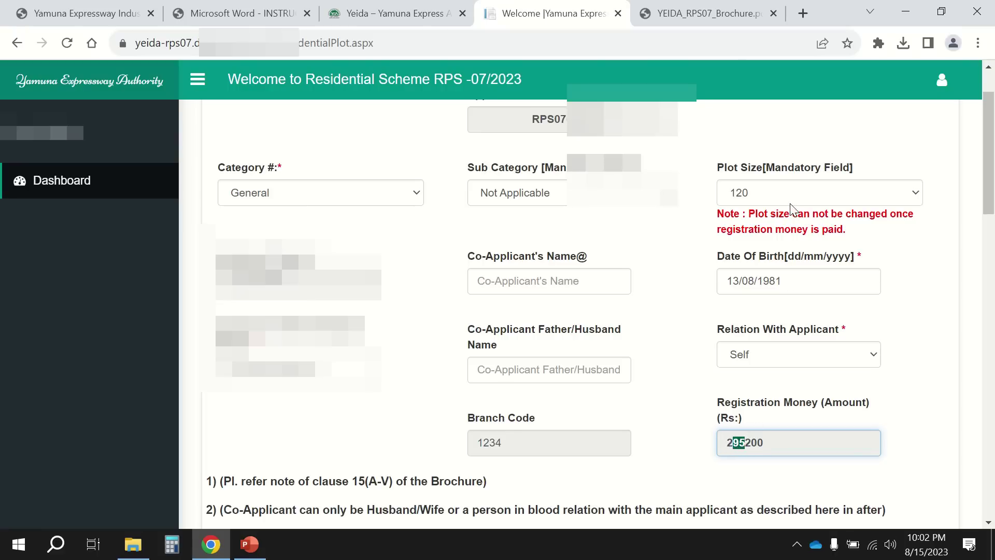
{"action": "left_click", "coordinate": [707, 13]}
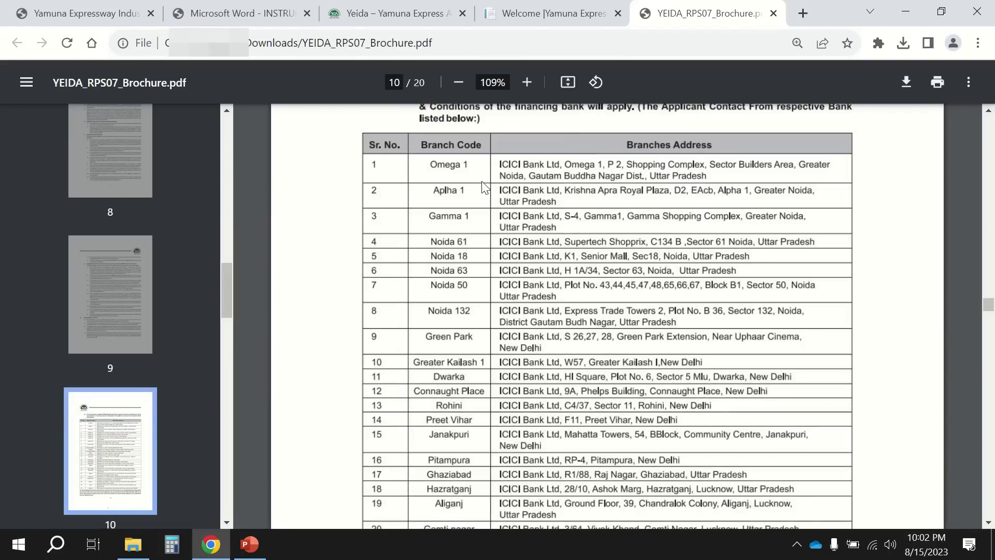
Read the ICICI branch table down to row 27 and its note, then return to the form.
{"action": "scroll", "coordinate": [482, 417], "scroll_direction": "down", "scroll_amount": 3}
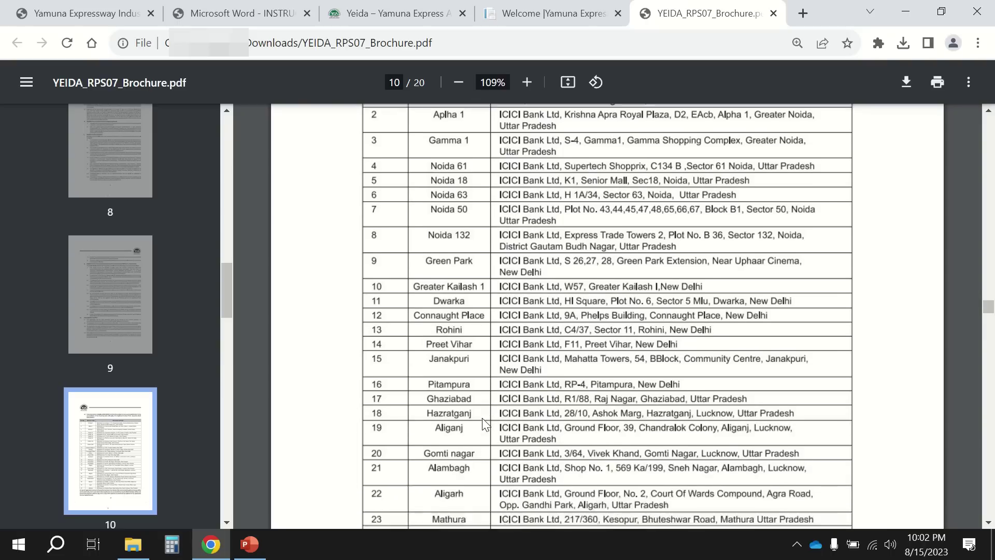
{"action": "scroll", "coordinate": [482, 419], "scroll_direction": "down", "scroll_amount": 2}
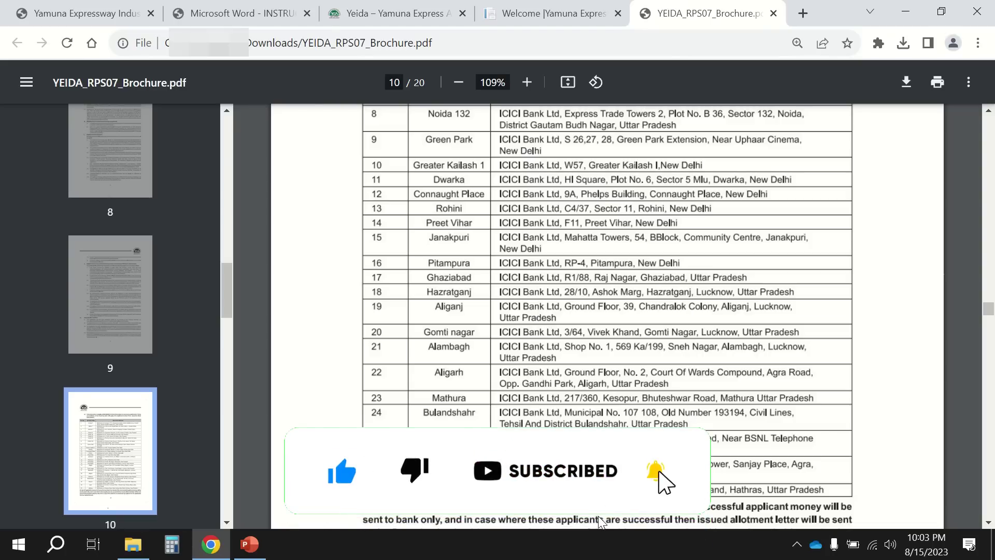
{"action": "scroll", "coordinate": [599, 521], "scroll_direction": "down", "scroll_amount": 2}
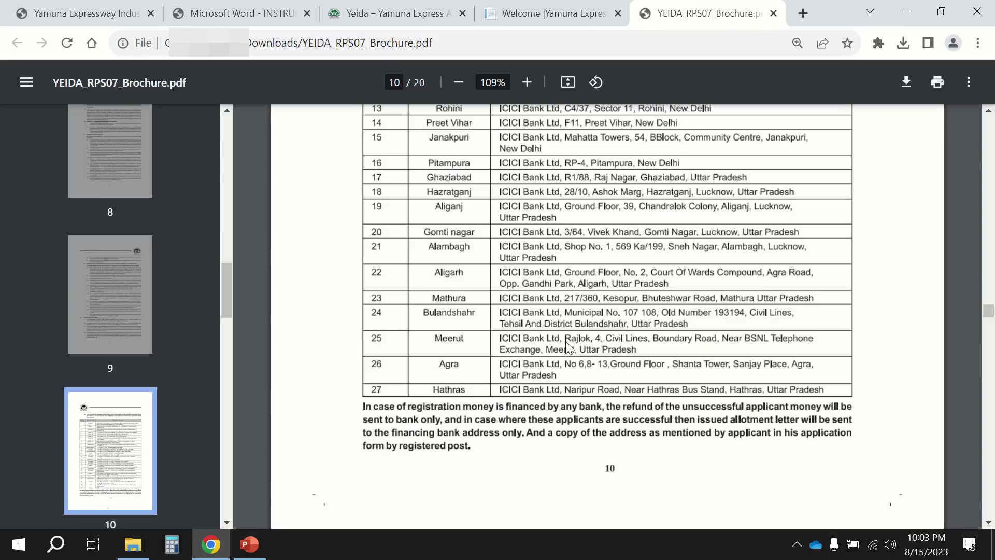
{"action": "left_click", "coordinate": [552, 13]}
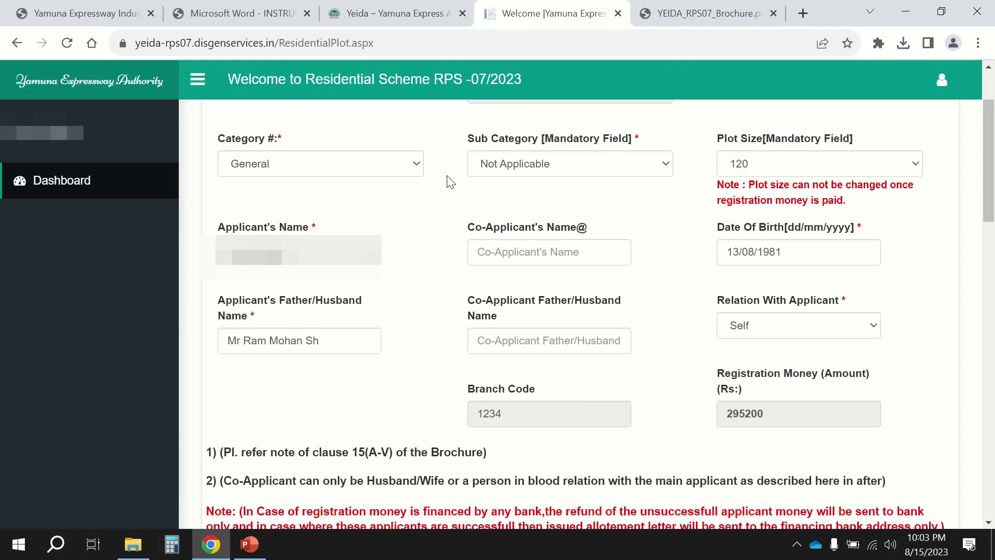
{"action": "left_click", "coordinate": [296, 167]}
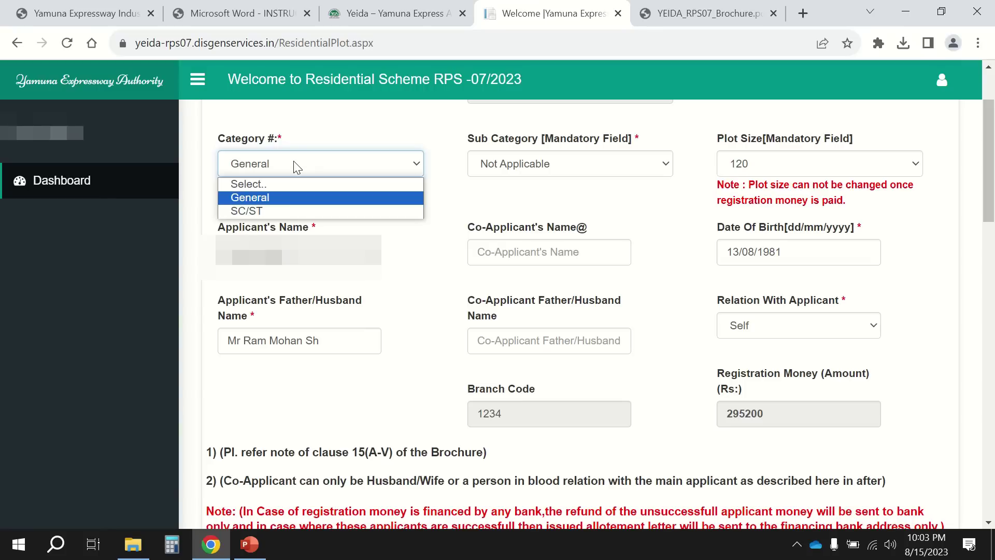
{"action": "left_click", "coordinate": [392, 133]}
{"action": "left_click", "coordinate": [499, 165]}
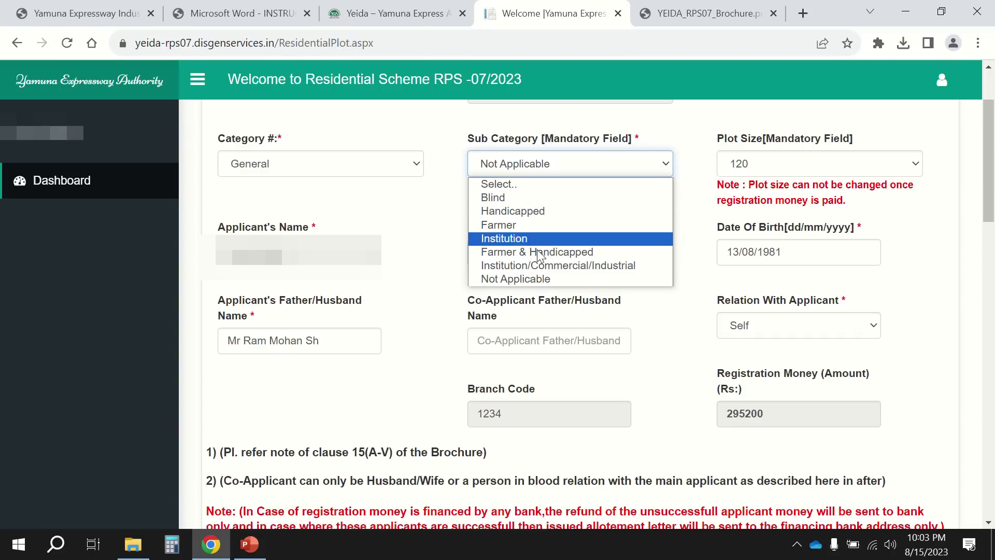
{"action": "left_click", "coordinate": [546, 276]}
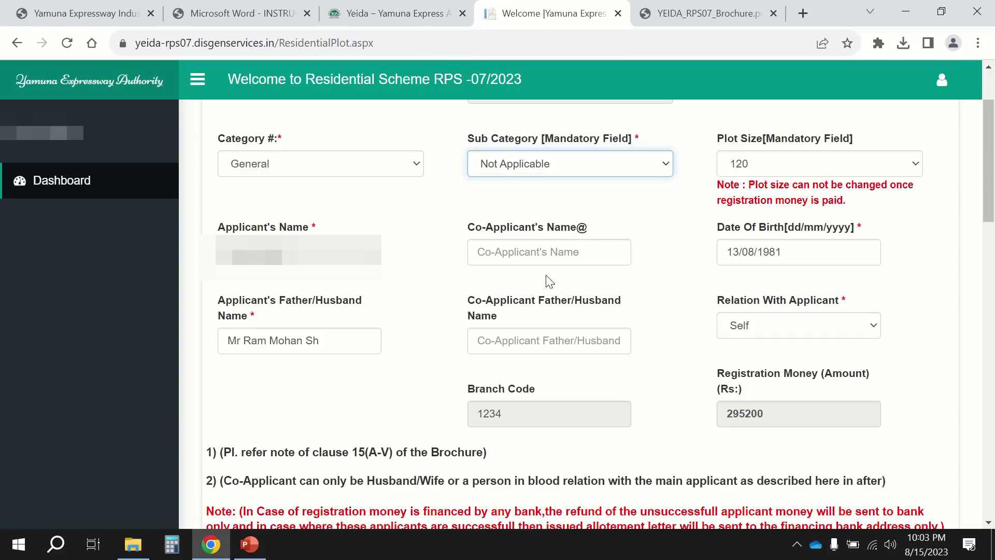
{"action": "left_click", "coordinate": [760, 170]}
{"action": "left_click", "coordinate": [760, 175]}
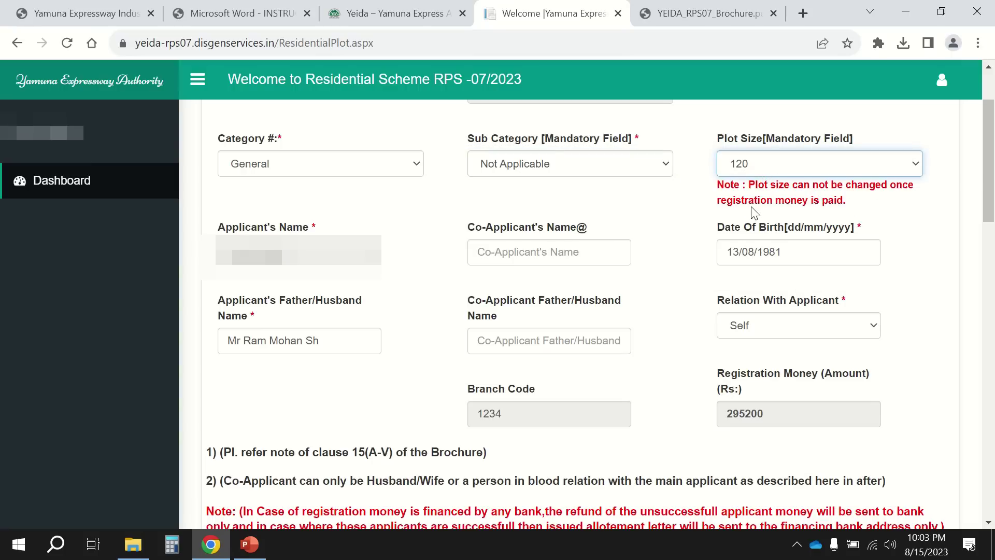
{"action": "left_click", "coordinate": [798, 171]}
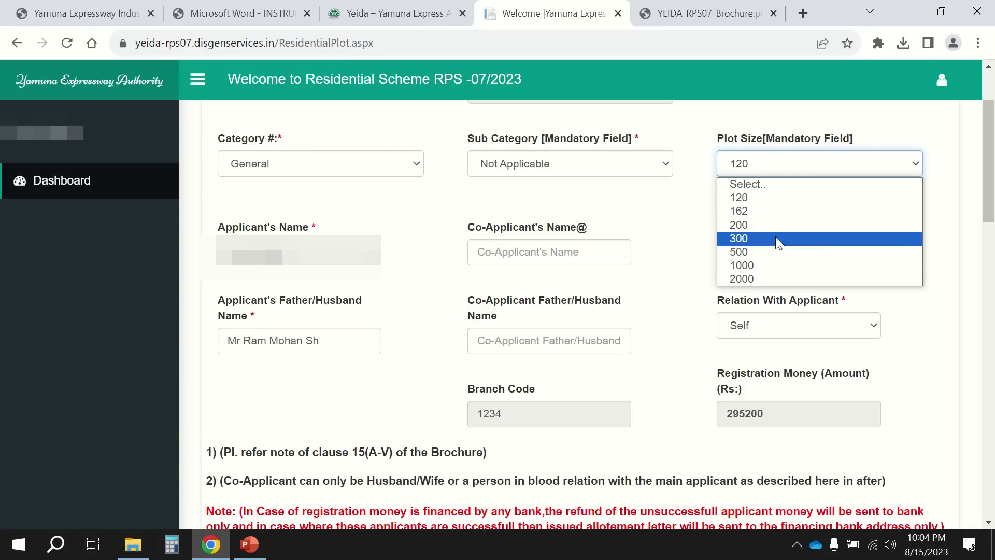
{"action": "left_click", "coordinate": [760, 197]}
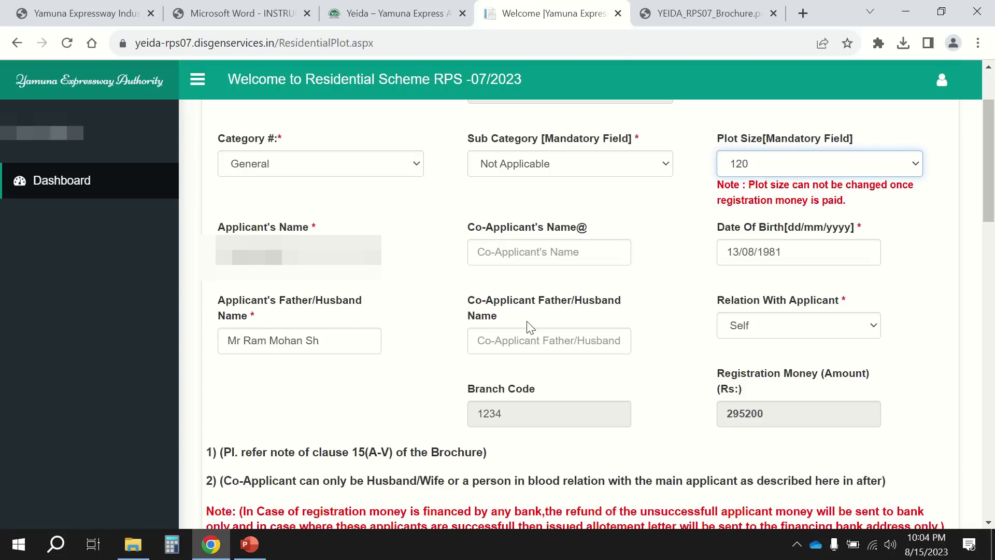
Clear the applicant's Father/Husband Name field.
{"action": "left_click_drag", "start_coordinate": [344, 340], "coordinate": [202, 342]}
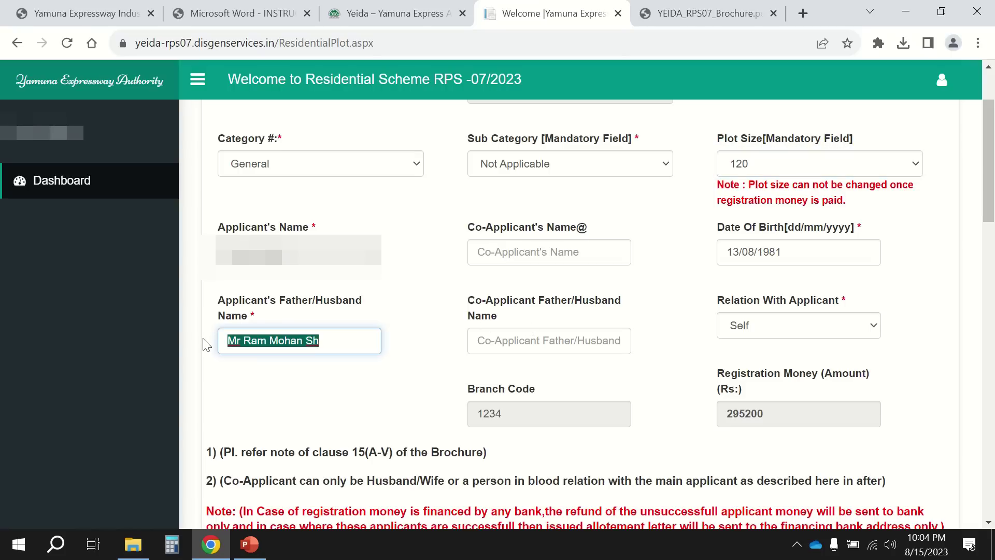
{"action": "key", "text": "BackSpace"}
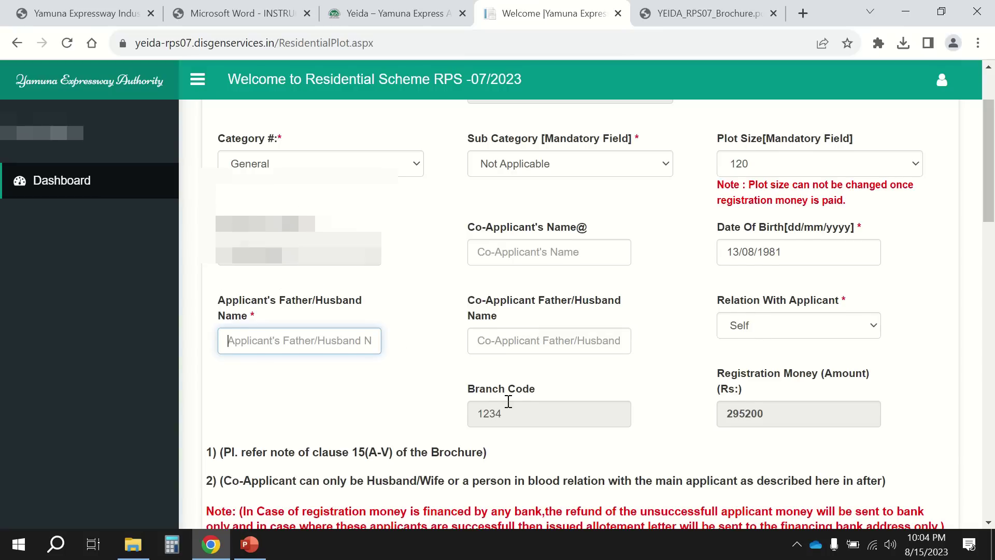
{"action": "scroll", "coordinate": [508, 401], "scroll_direction": "down", "scroll_amount": 1}
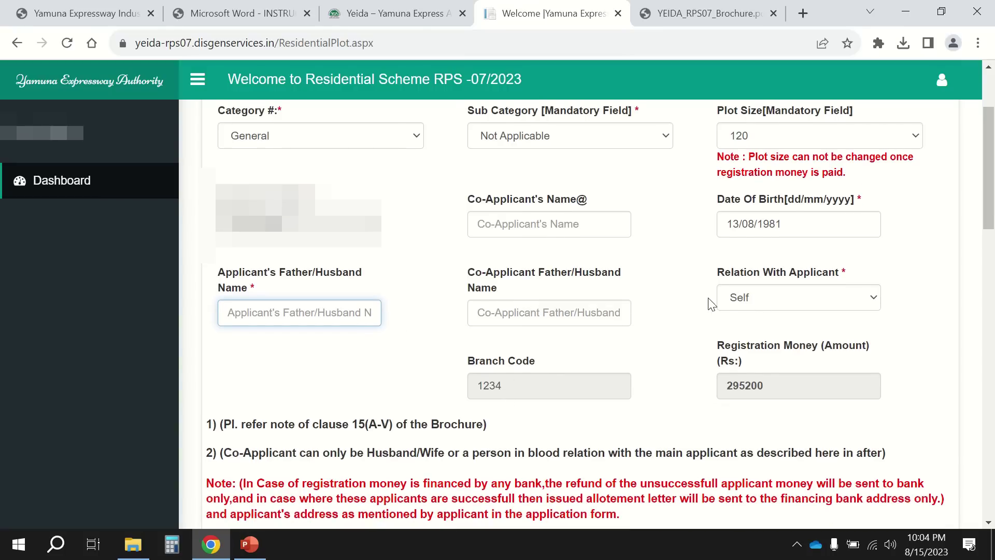
Switch Relation With Applicant to None, then back to Self.
{"action": "left_click", "coordinate": [746, 300]}
{"action": "left_click", "coordinate": [753, 324]}
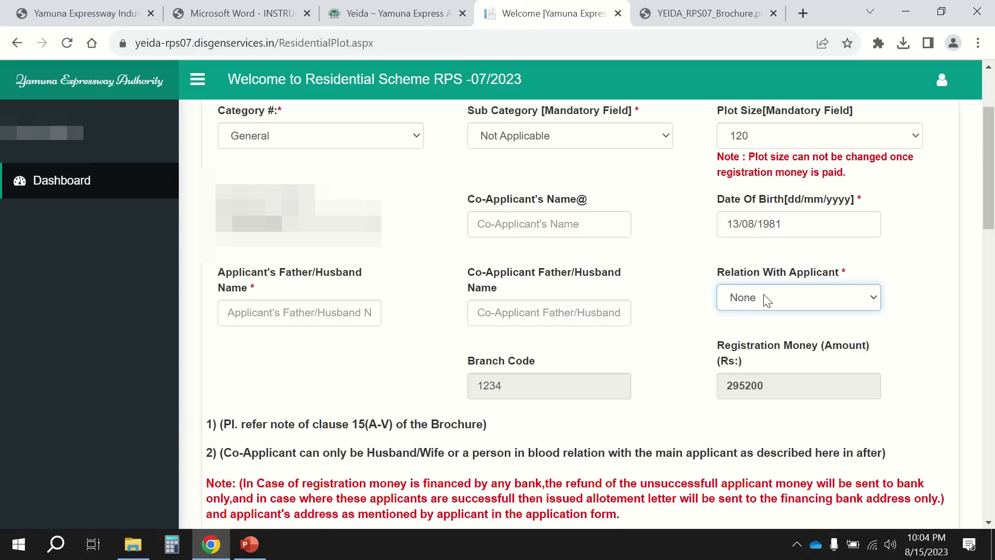
{"action": "left_click", "coordinate": [764, 300]}
{"action": "left_click", "coordinate": [760, 333]}
{"action": "scroll", "coordinate": [727, 334], "scroll_direction": "down", "scroll_amount": 1}
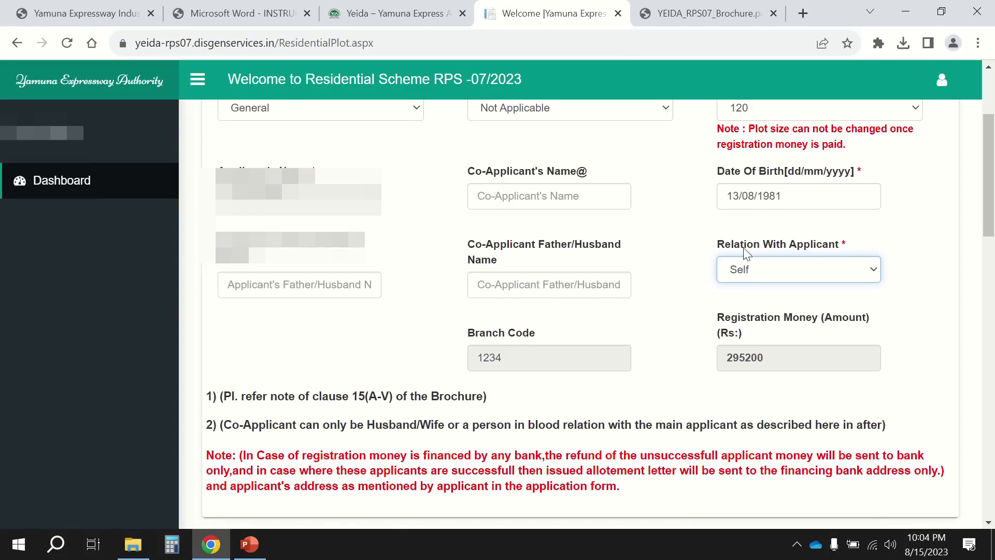
{"action": "left_click", "coordinate": [760, 268]}
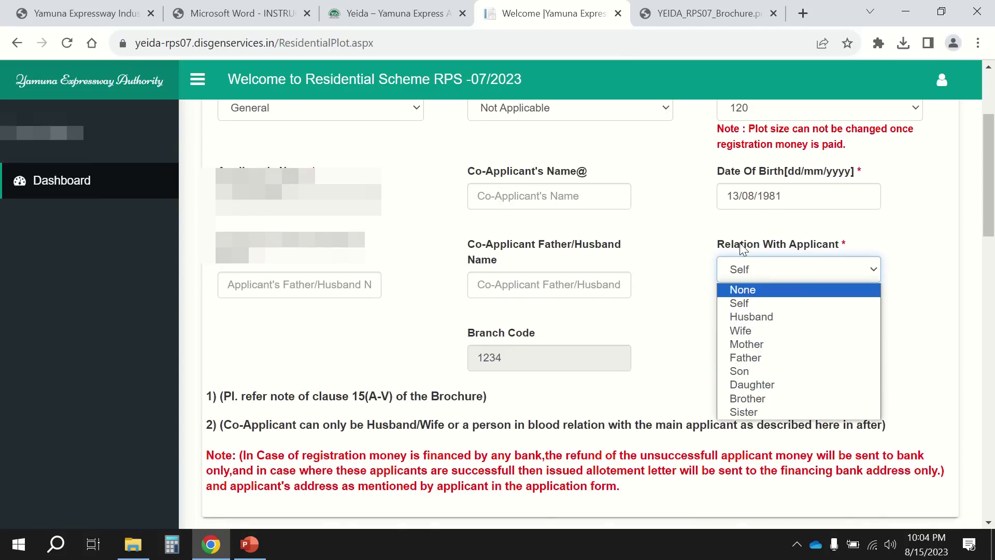
{"action": "left_click", "coordinate": [787, 303]}
{"action": "scroll", "coordinate": [690, 321], "scroll_direction": "down", "scroll_amount": 1}
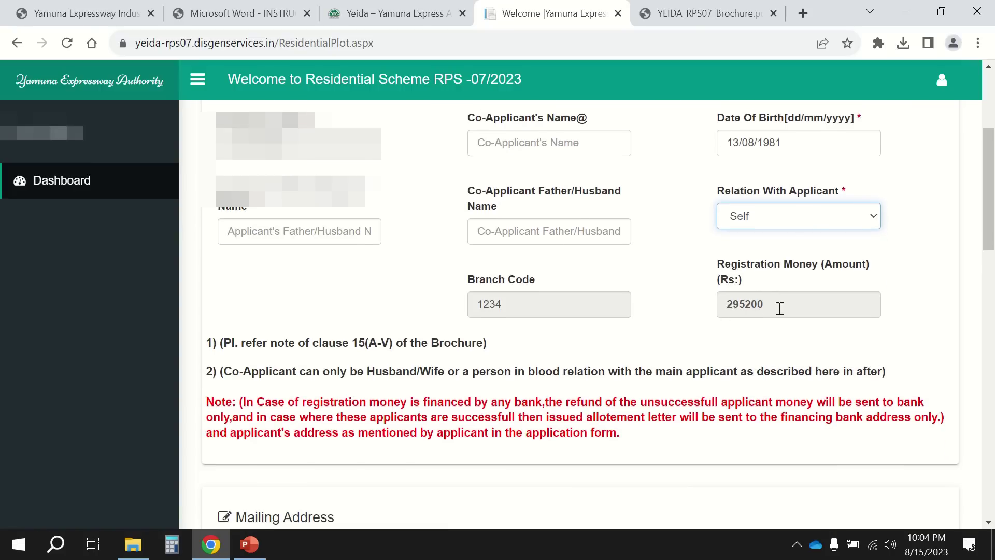
{"action": "scroll", "coordinate": [524, 389], "scroll_direction": "down", "scroll_amount": 1}
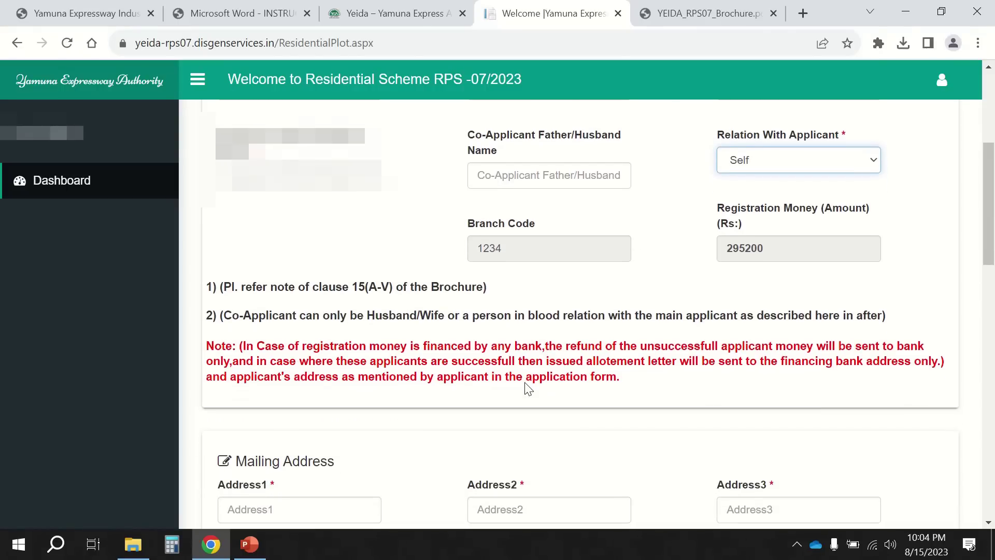
{"action": "left_click_drag", "start_coordinate": [357, 315], "coordinate": [652, 315]}
{"action": "left_click_drag", "start_coordinate": [811, 315], "coordinate": [874, 310]}
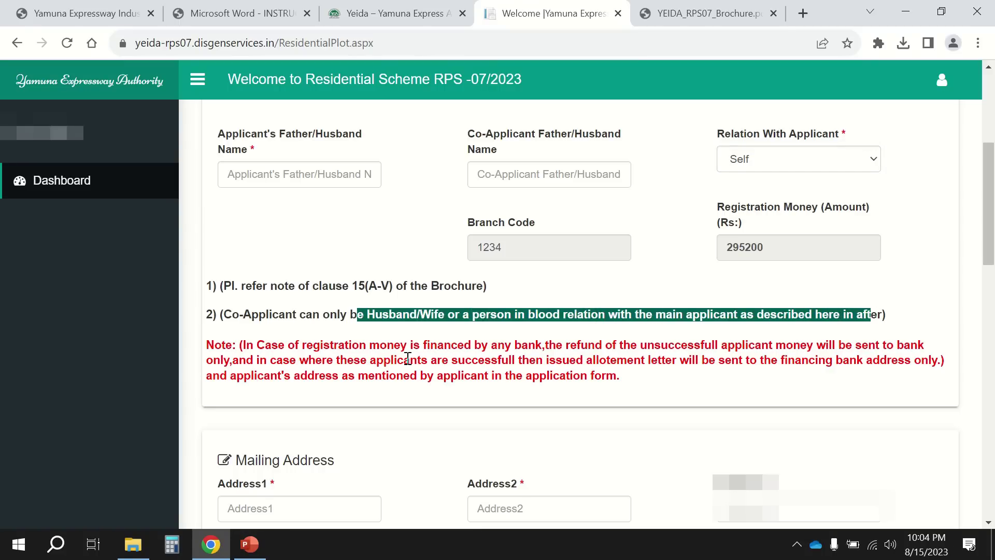
{"action": "scroll", "coordinate": [402, 357], "scroll_direction": "down", "scroll_amount": 1}
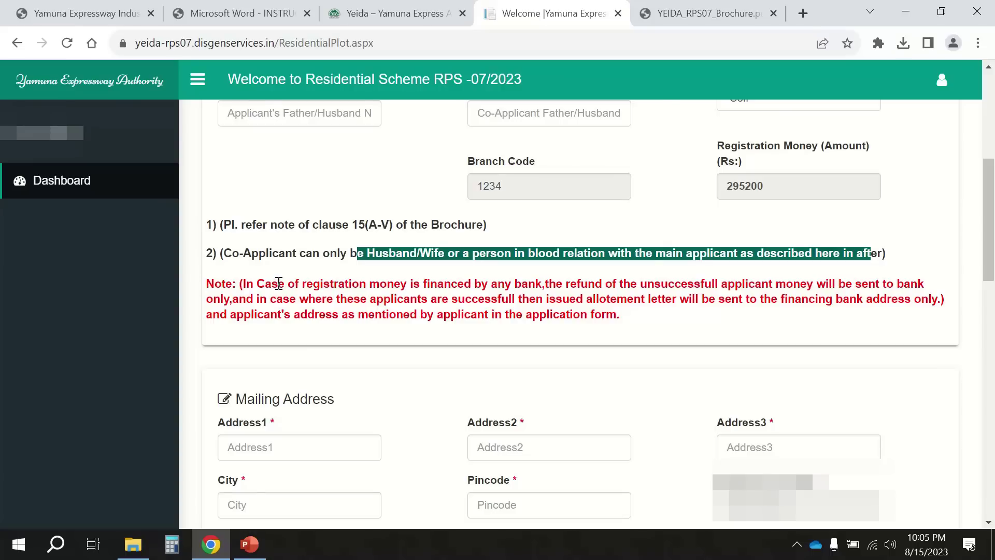
{"action": "left_click_drag", "start_coordinate": [278, 284], "coordinate": [234, 304]}
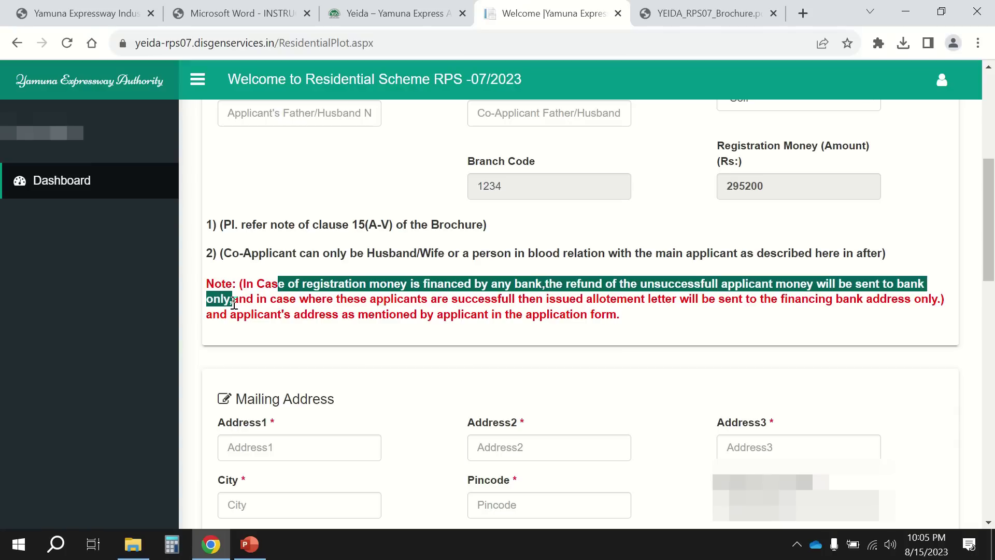
{"action": "left_click", "coordinate": [432, 275]}
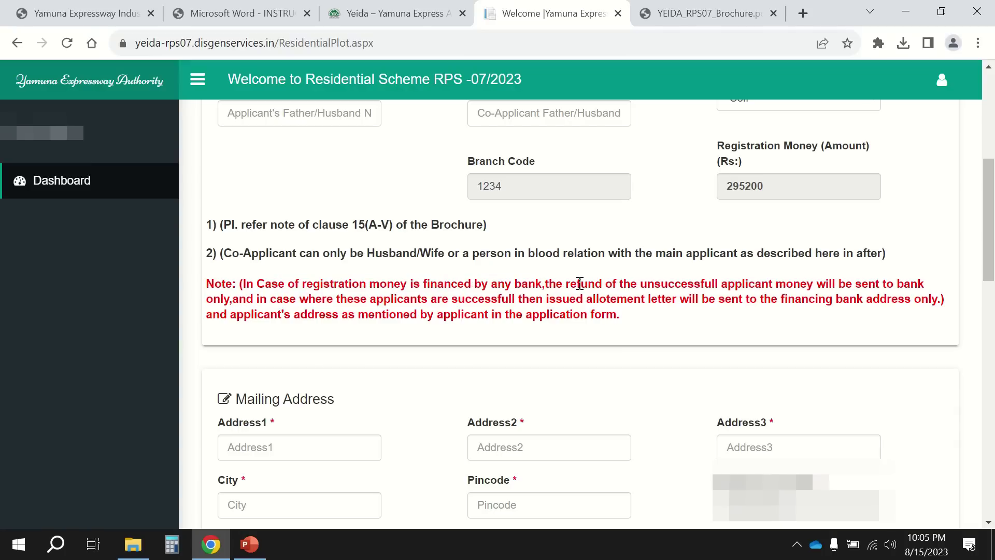
{"action": "left_click_drag", "start_coordinate": [588, 282], "coordinate": [817, 281]}
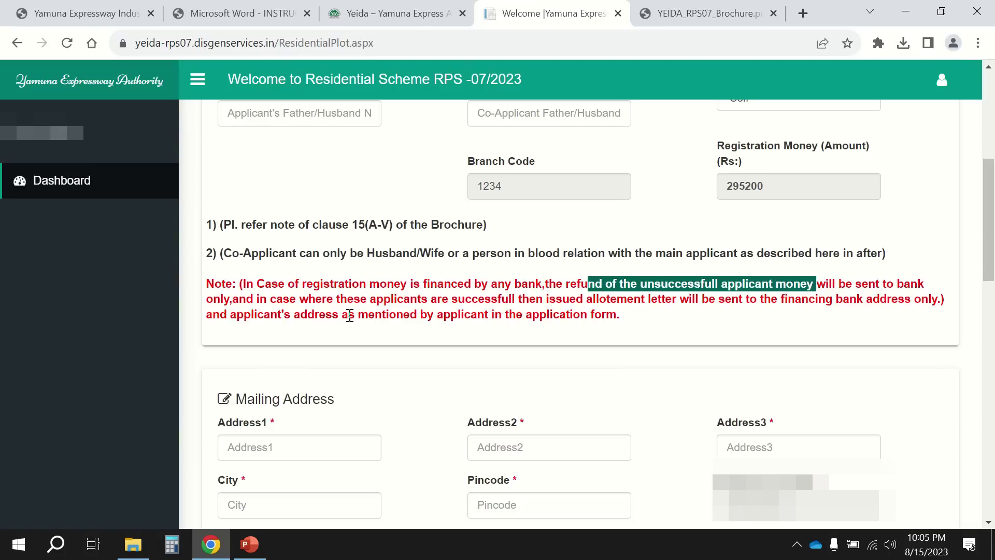
{"action": "left_click_drag", "start_coordinate": [258, 299], "coordinate": [945, 299]}
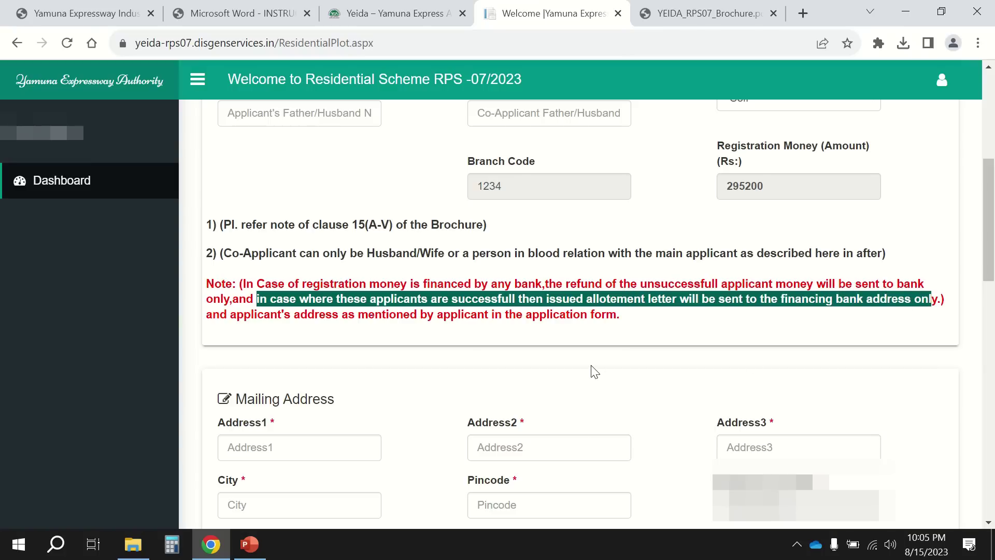
{"action": "left_click_drag", "start_coordinate": [279, 314], "coordinate": [599, 314]}
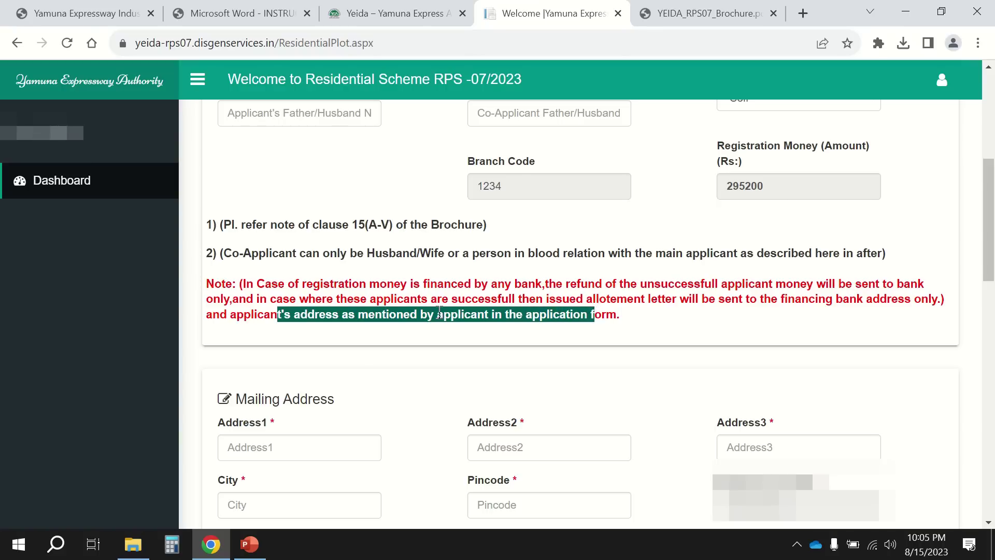
{"action": "left_click", "coordinate": [712, 305]}
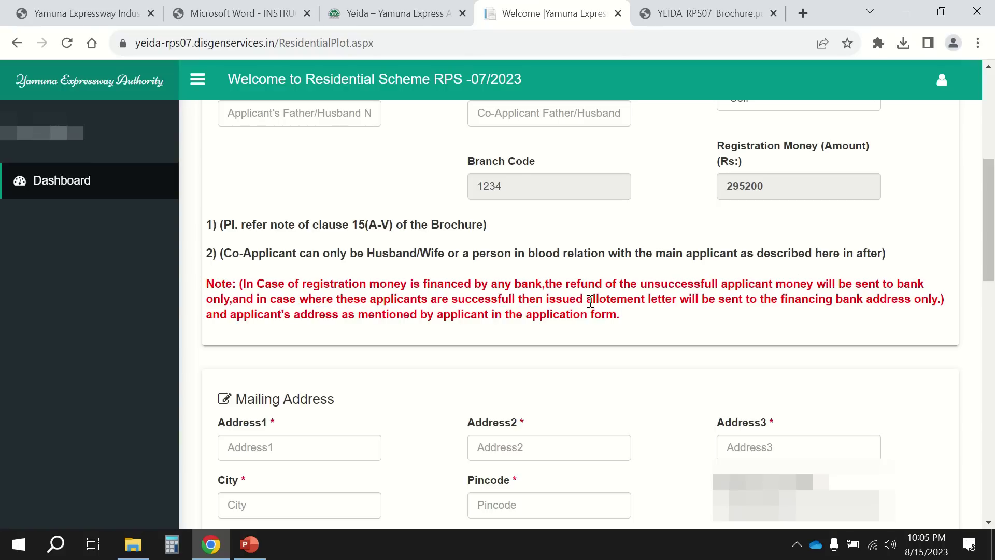
{"action": "left_click_drag", "start_coordinate": [608, 301], "coordinate": [658, 300]}
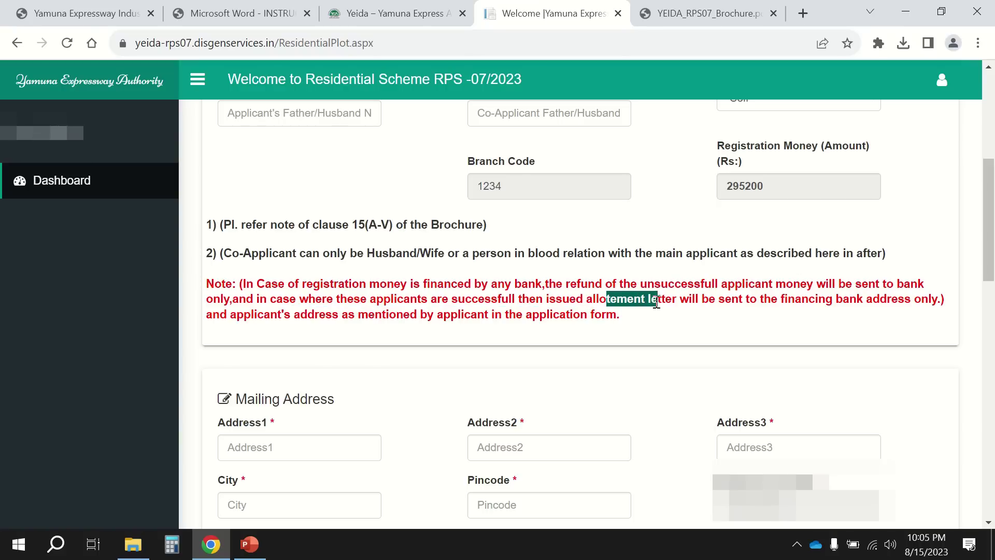
{"action": "left_click", "coordinate": [788, 300]}
{"action": "left_click_drag", "start_coordinate": [790, 302], "coordinate": [911, 301]}
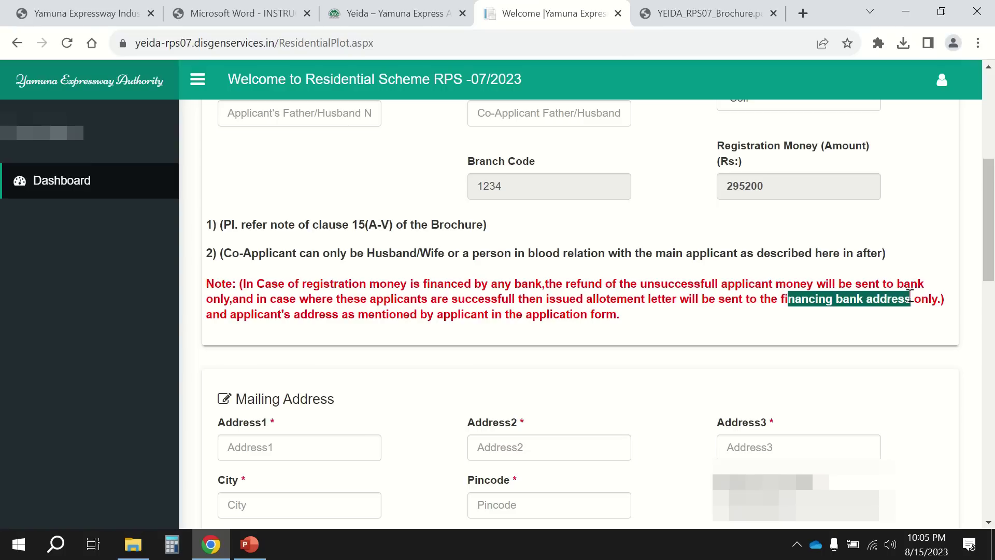
{"action": "left_click_drag", "start_coordinate": [273, 315], "coordinate": [349, 315]}
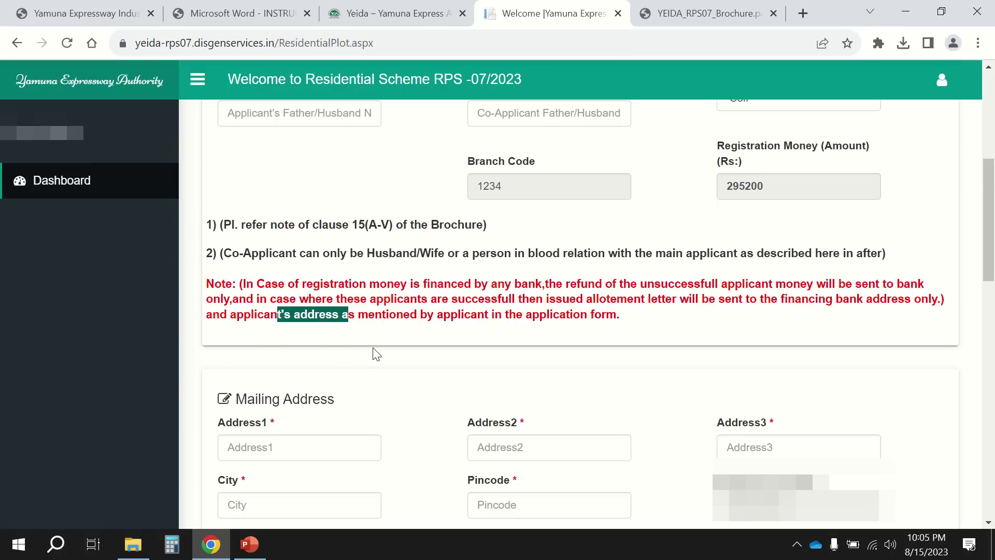
{"action": "scroll", "coordinate": [426, 326], "scroll_direction": "down", "scroll_amount": 2}
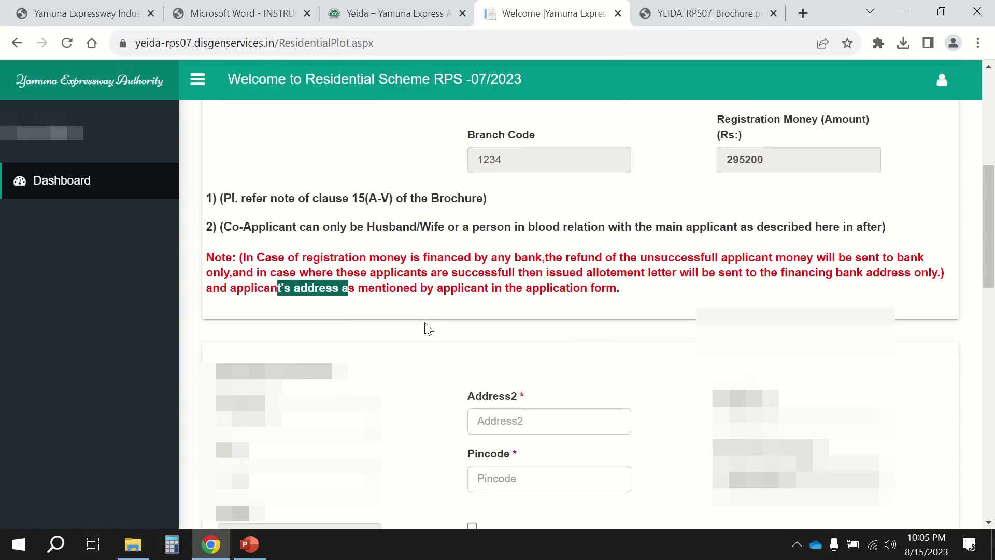
{"action": "left_click", "coordinate": [426, 328]}
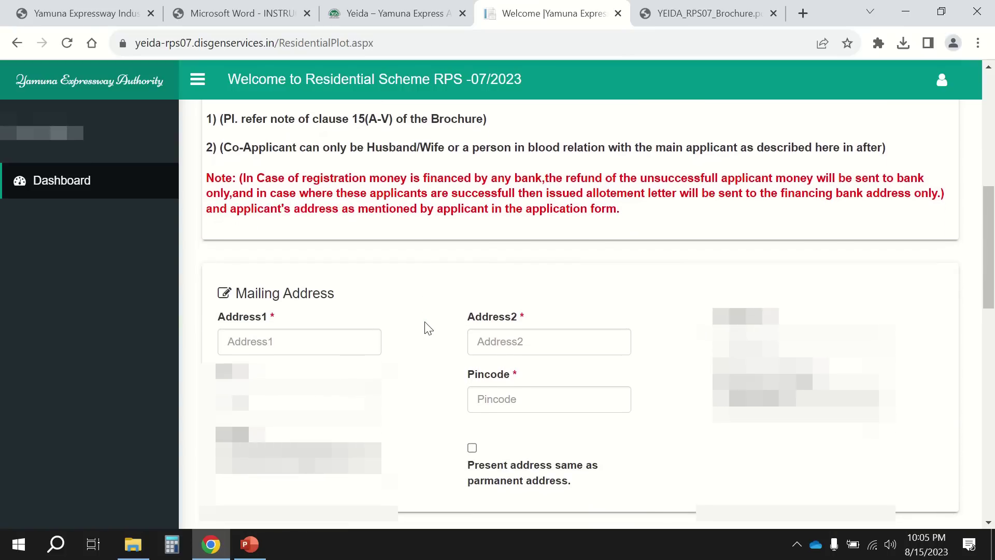
{"action": "scroll", "coordinate": [288, 315], "scroll_direction": "down", "scroll_amount": 1}
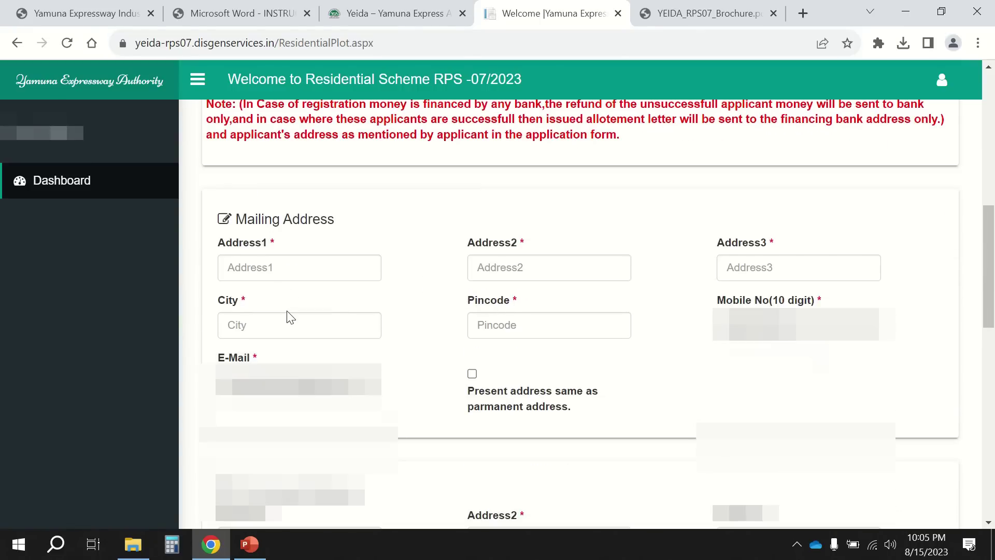
{"action": "left_click", "coordinate": [266, 256]}
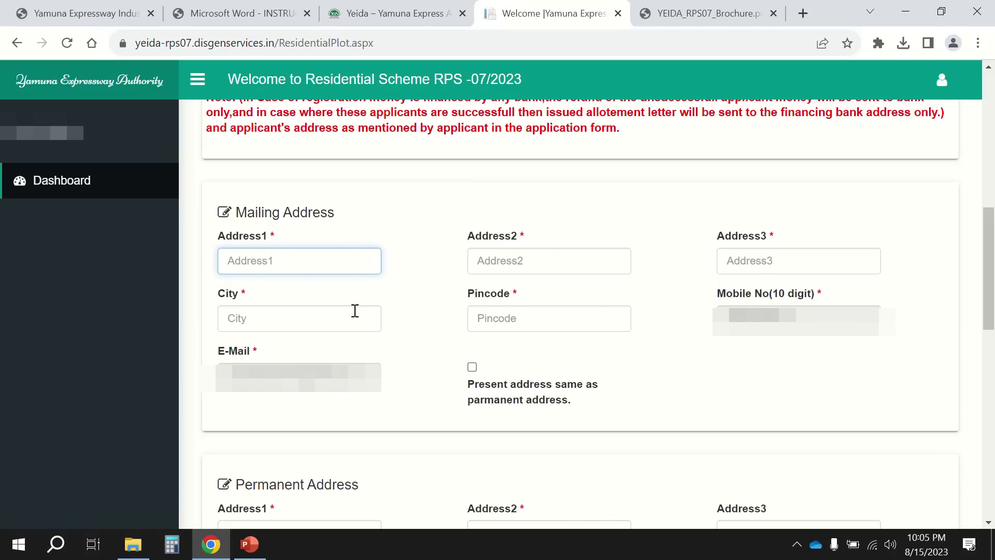
{"action": "left_click", "coordinate": [517, 263]}
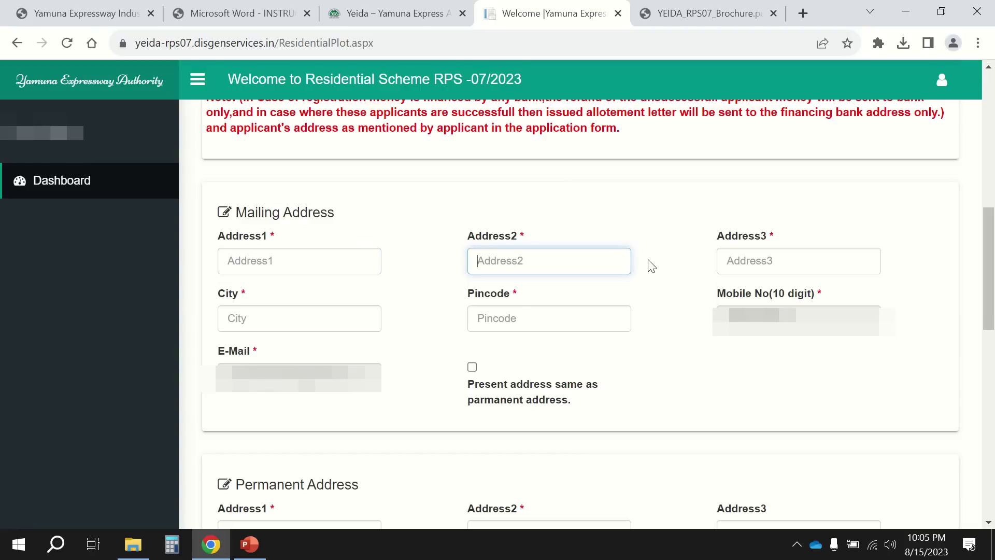
{"action": "left_click", "coordinate": [756, 260]}
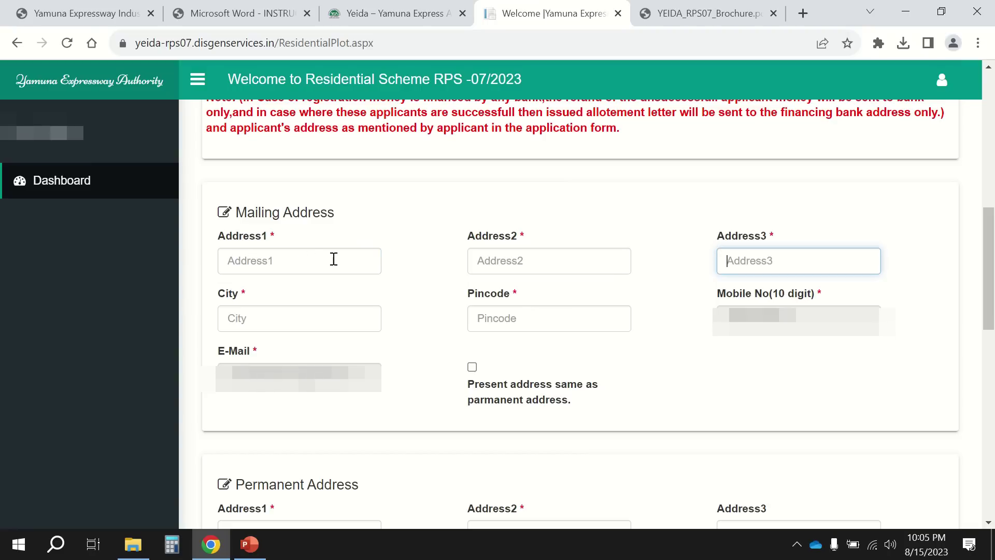
{"action": "left_click", "coordinate": [331, 322]}
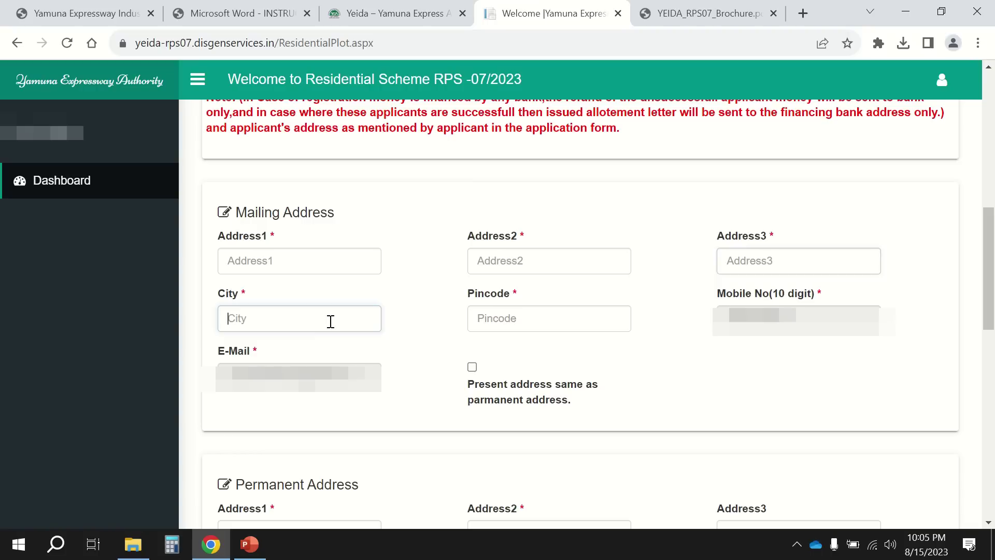
{"action": "left_click", "coordinate": [546, 318]}
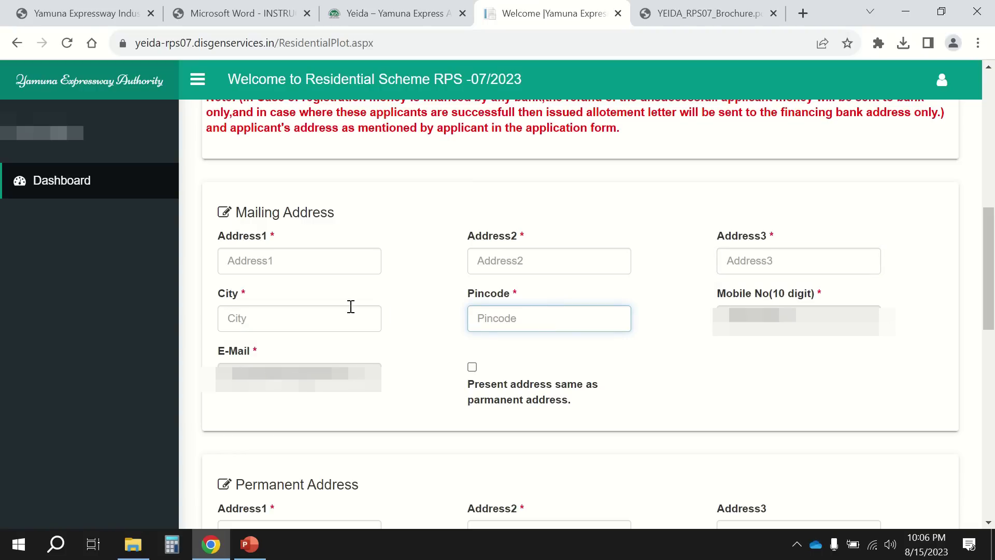
{"action": "left_click", "coordinate": [369, 316]}
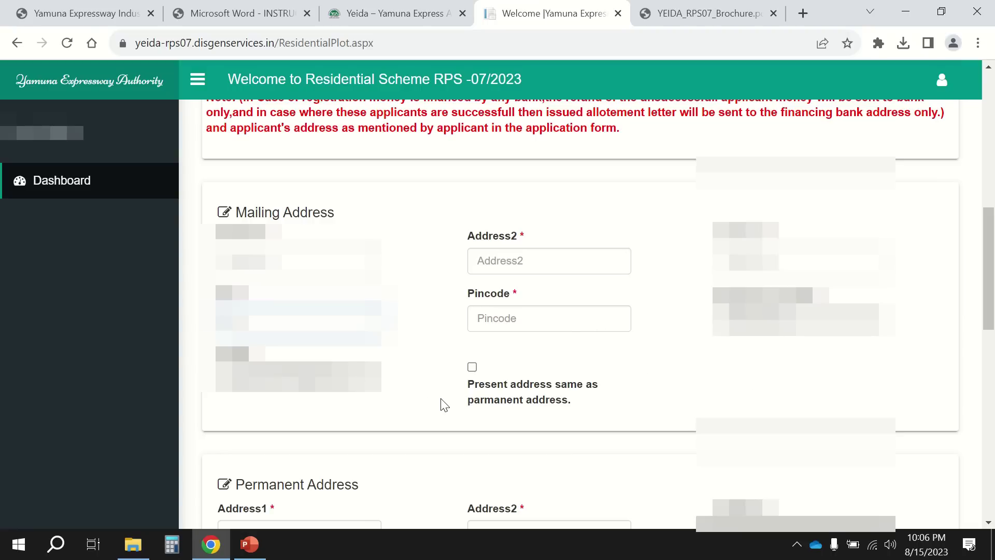
{"action": "scroll", "coordinate": [445, 404], "scroll_direction": "down", "scroll_amount": 6}
{"action": "left_click", "coordinate": [309, 204]}
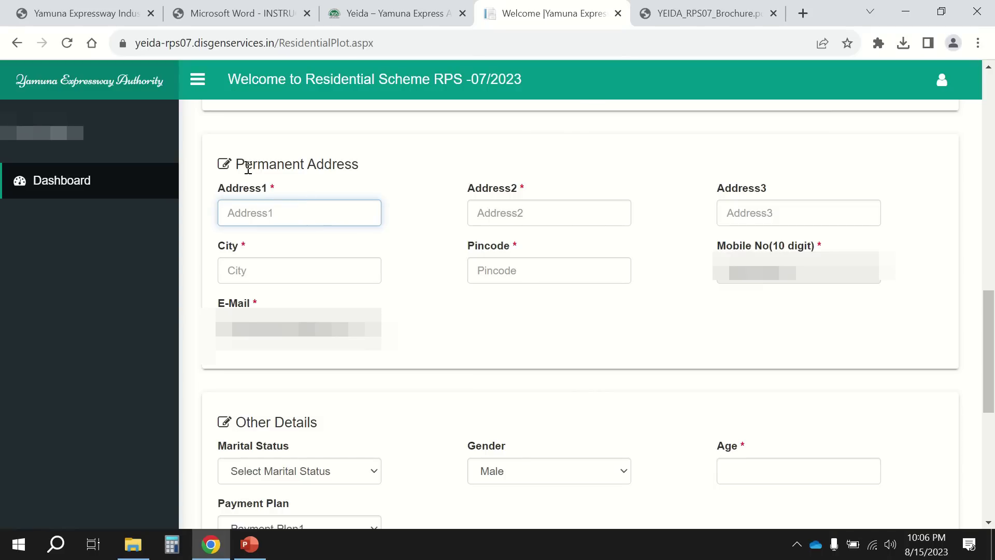
Tick 'Present address same as parmanent address' under Mailing Address.
{"action": "scroll", "coordinate": [325, 156], "scroll_direction": "up", "scroll_amount": 5}
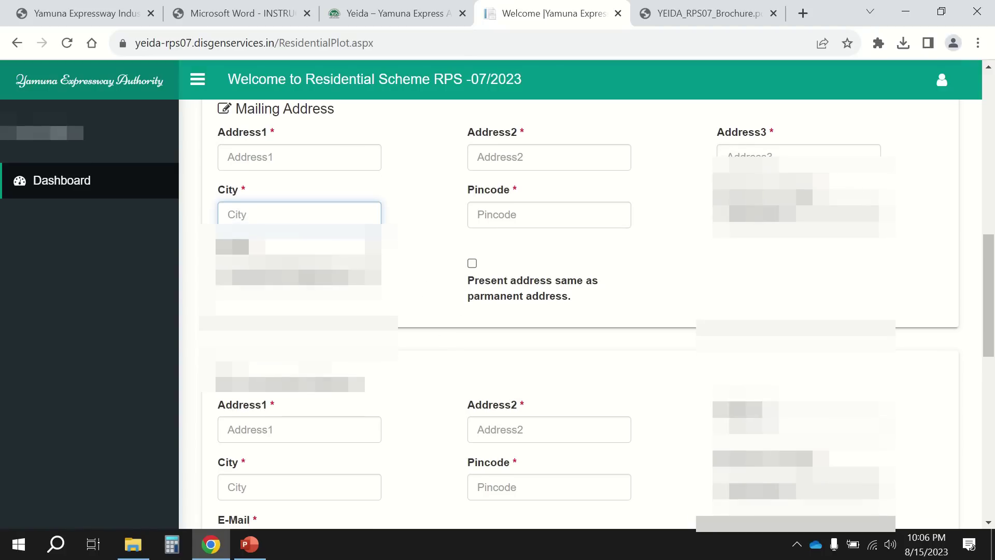
{"action": "left_click", "coordinate": [472, 263]}
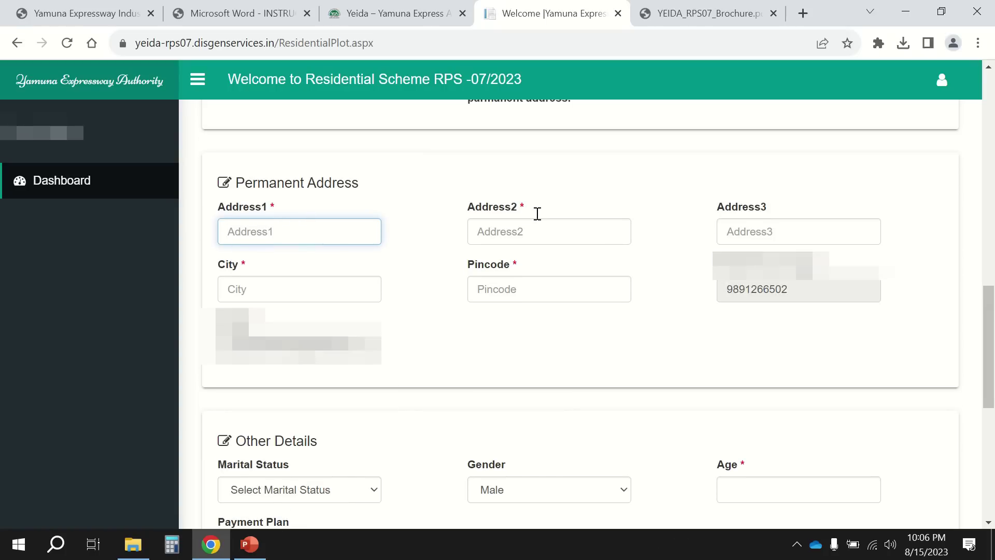
Set Marital Status to Single in Other Details.
{"action": "scroll", "coordinate": [405, 218], "scroll_direction": "down", "scroll_amount": 5}
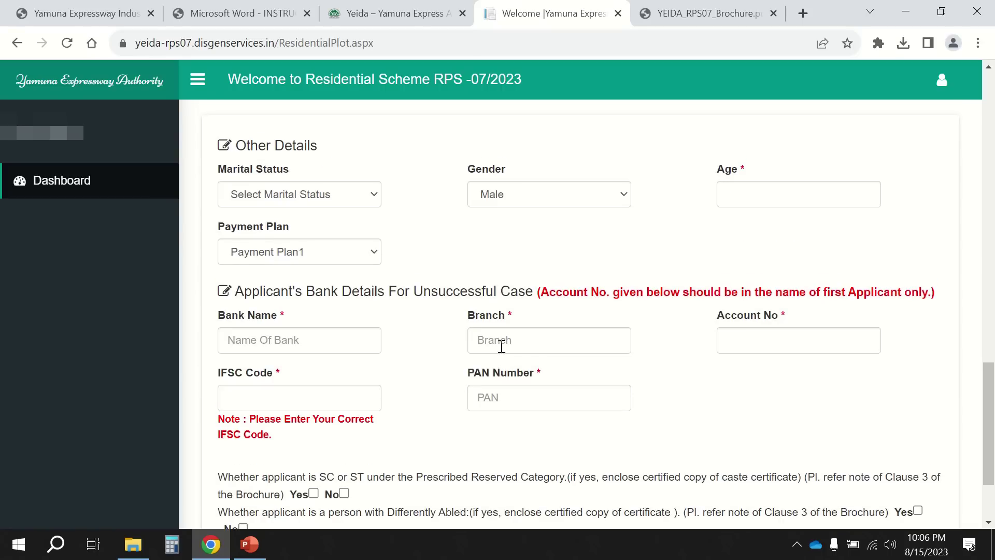
{"action": "left_click", "coordinate": [306, 195]}
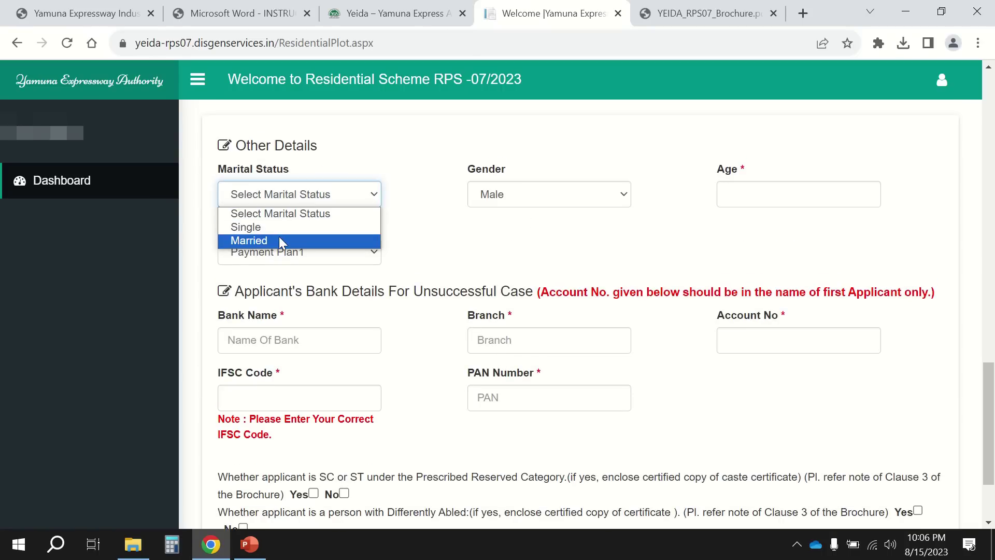
{"action": "left_click", "coordinate": [280, 228]}
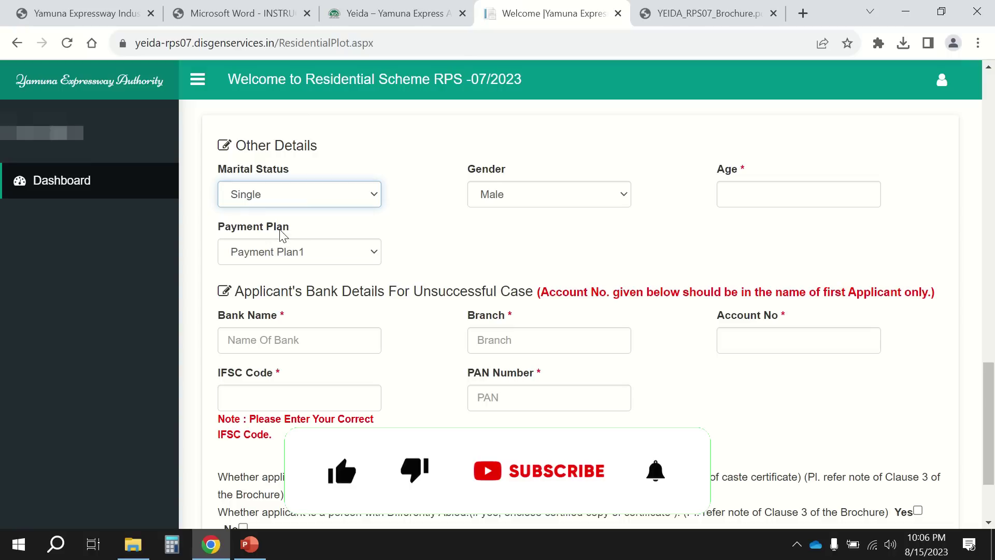
{"action": "left_click", "coordinate": [378, 201]}
{"action": "left_click", "coordinate": [331, 251]}
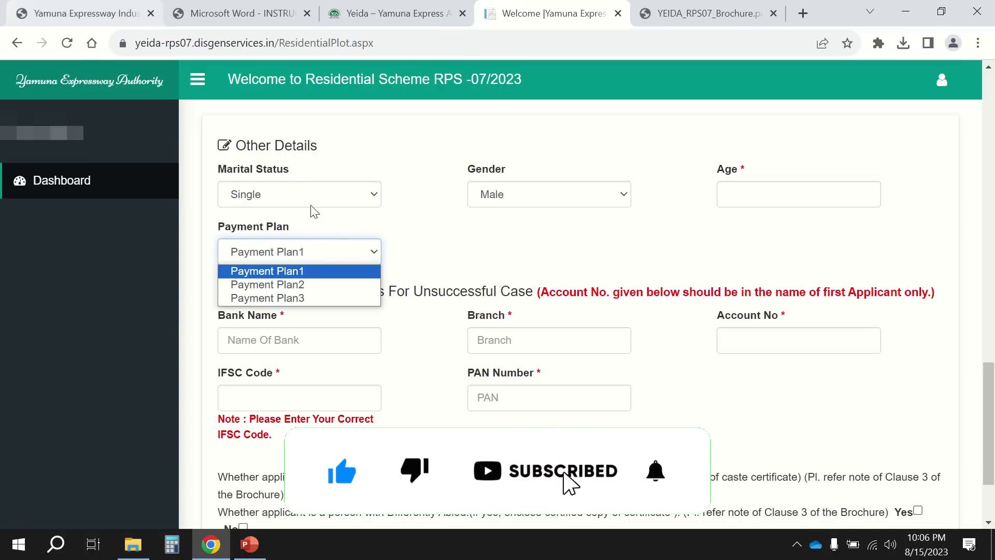
{"action": "left_click", "coordinate": [309, 202]}
{"action": "left_click", "coordinate": [311, 228]}
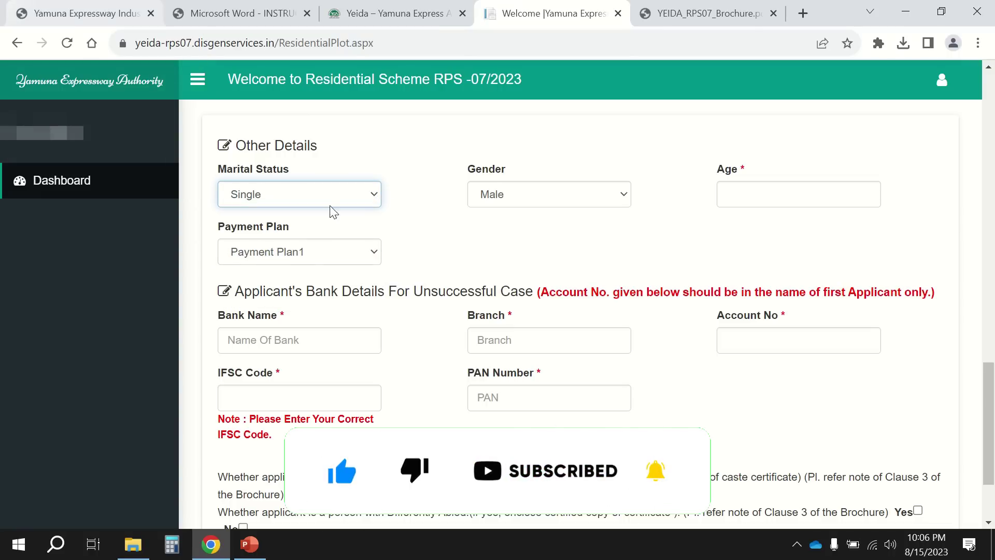
Try Gender as Female and Transgender, return it to Male, and keep Payment Plan1.
{"action": "left_click", "coordinate": [570, 201]}
{"action": "left_click", "coordinate": [569, 227]}
{"action": "left_click", "coordinate": [554, 205]}
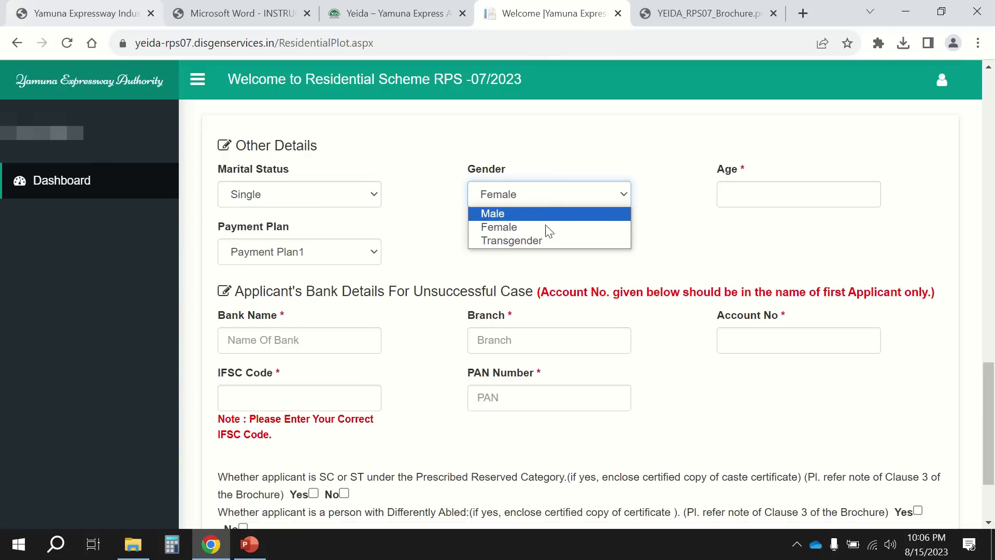
{"action": "left_click", "coordinate": [548, 241]}
{"action": "left_click", "coordinate": [579, 199]}
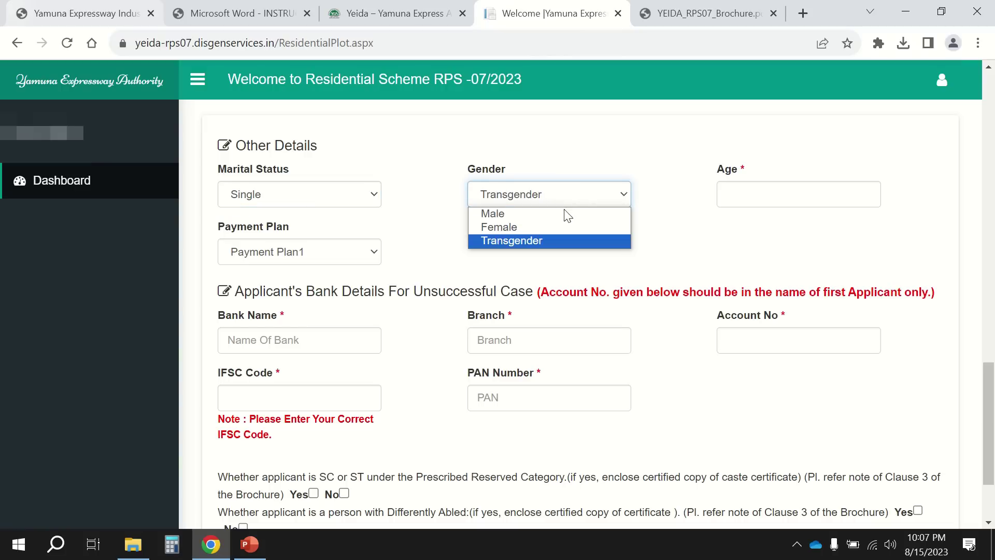
{"action": "left_click", "coordinate": [554, 214]}
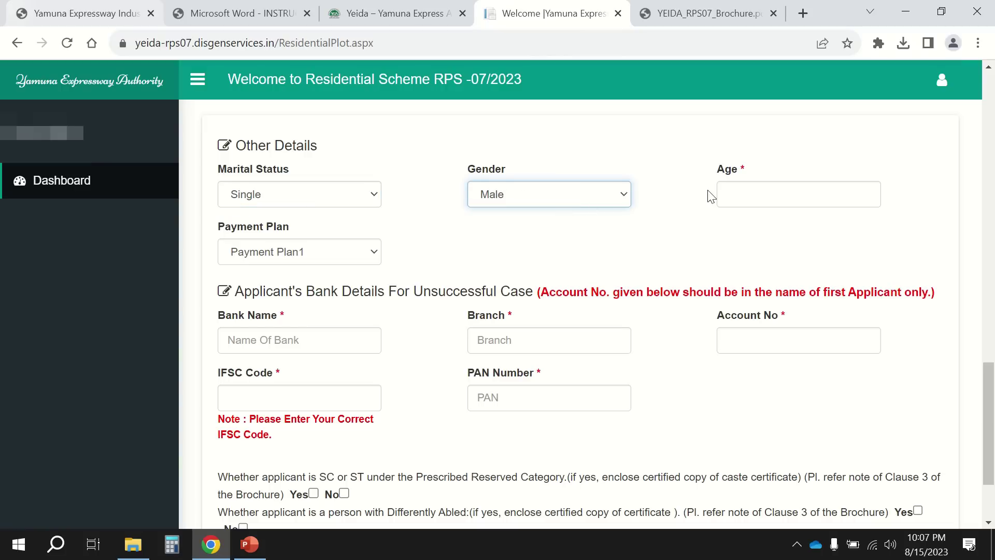
{"action": "left_click", "coordinate": [738, 193]}
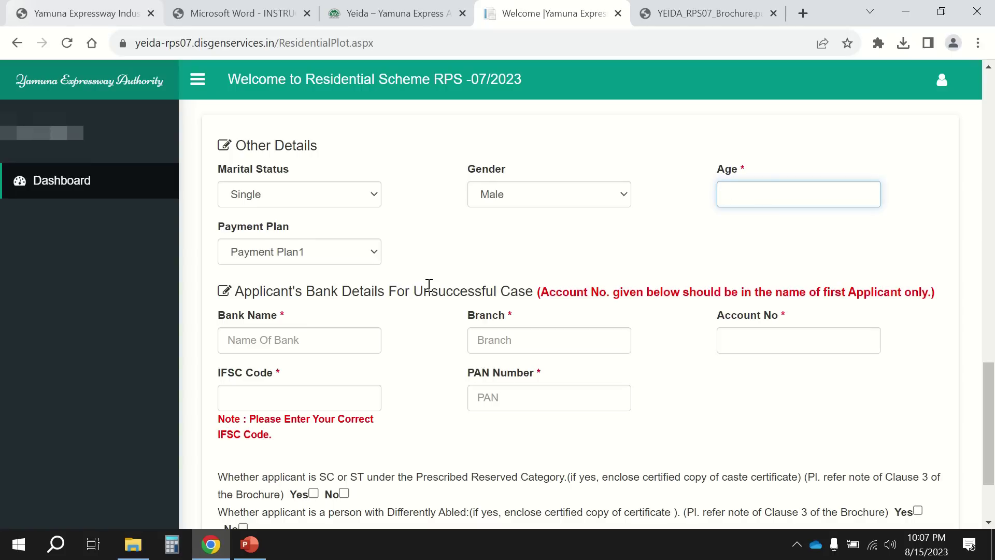
{"action": "left_click", "coordinate": [316, 253]}
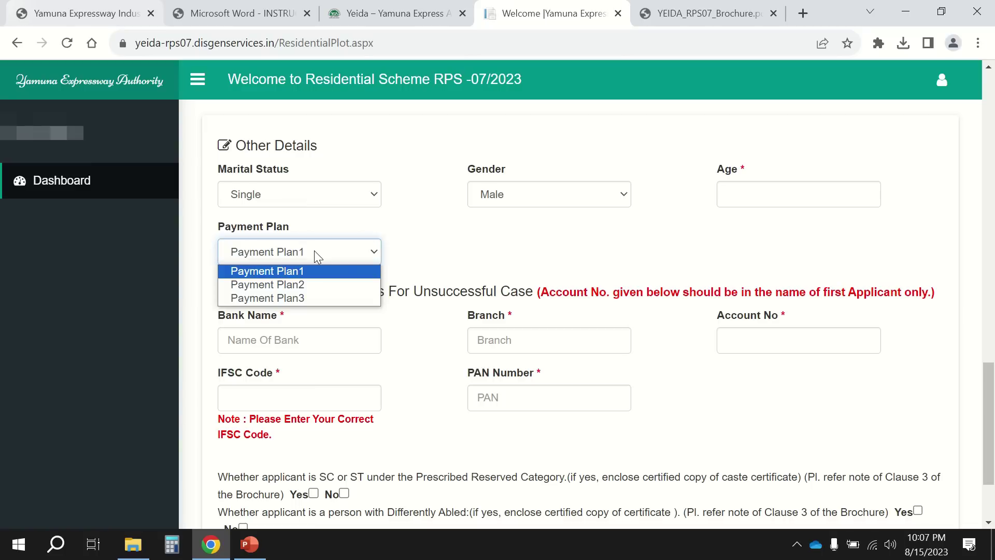
{"action": "left_click", "coordinate": [334, 272]}
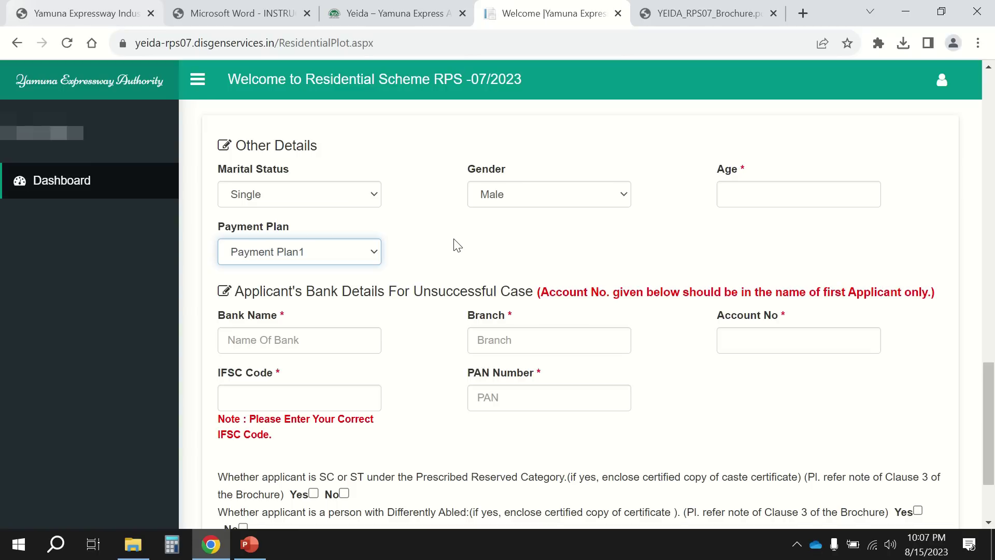
Scroll the YEIDA_RPS07_Brochure.pdf to the page 6 Payment Options.
{"action": "left_click", "coordinate": [698, 17]}
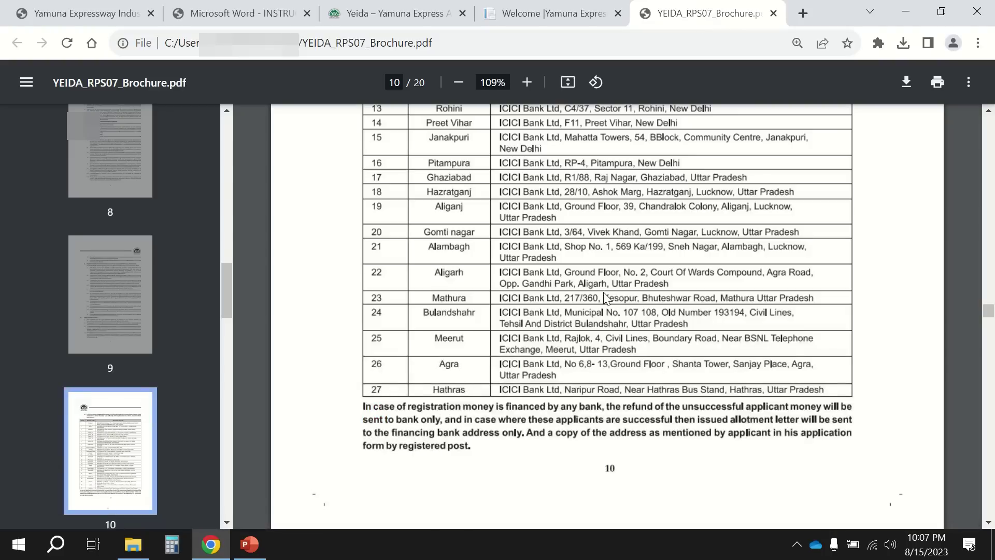
{"action": "scroll", "coordinate": [604, 294], "scroll_direction": "up", "scroll_amount": 20}
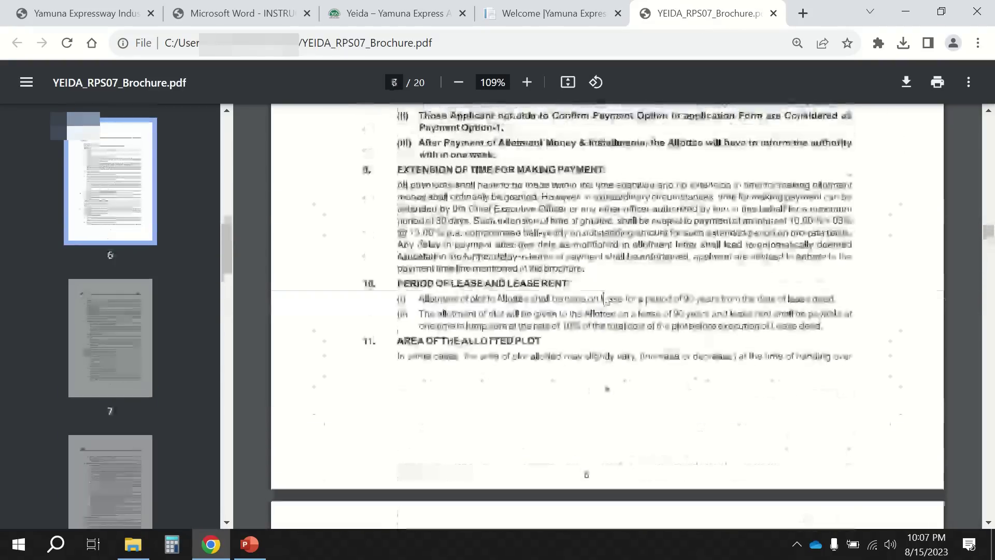
{"action": "scroll", "coordinate": [604, 299], "scroll_direction": "up", "scroll_amount": 15}
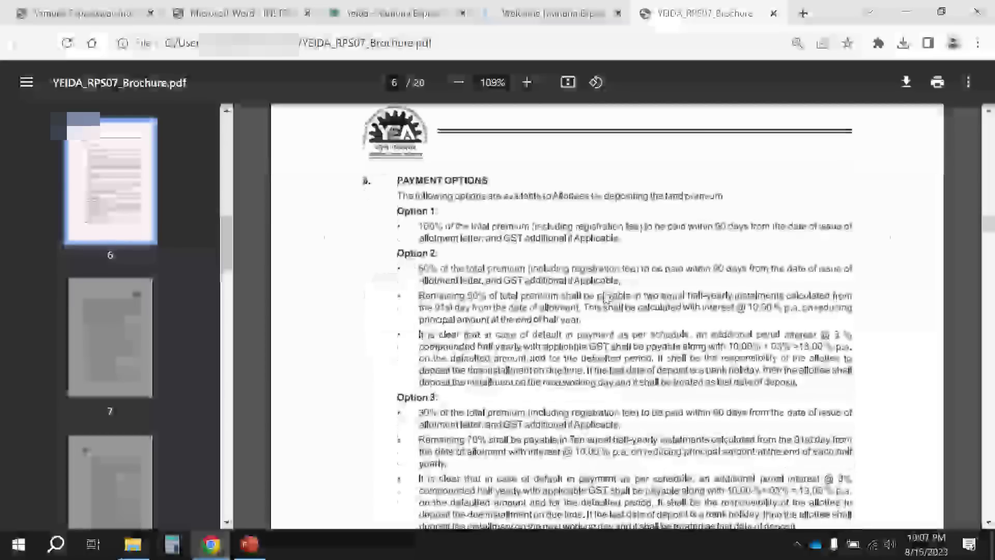
{"action": "scroll", "coordinate": [607, 300], "scroll_direction": "up", "scroll_amount": 2, "text": "ctrl"}
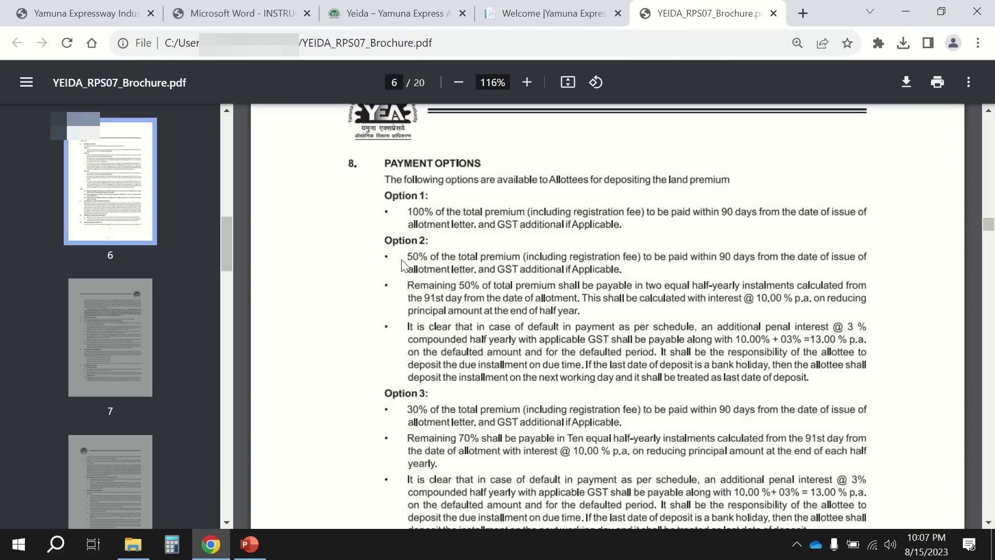
{"action": "scroll", "coordinate": [404, 265], "scroll_direction": "down", "scroll_amount": 1}
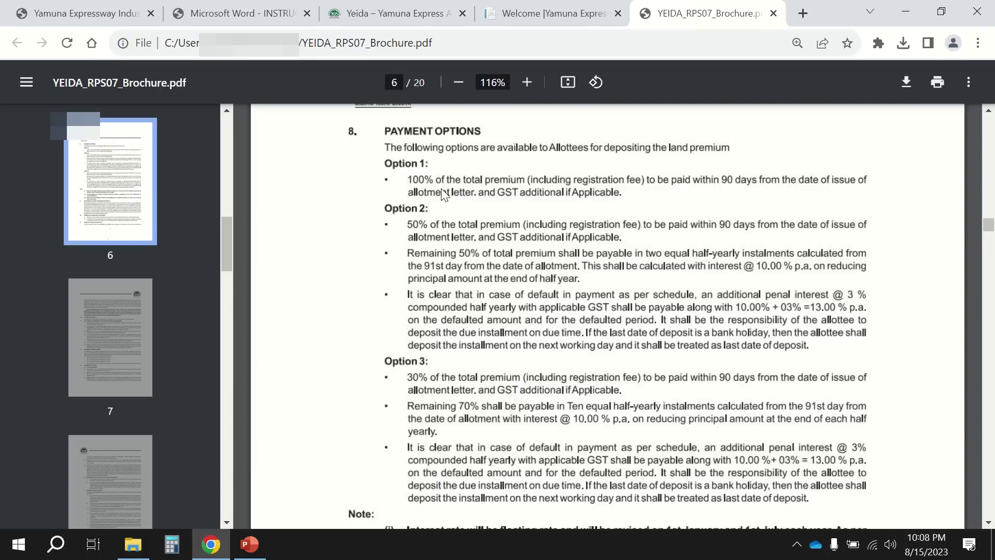
{"action": "left_click", "coordinate": [575, 15]}
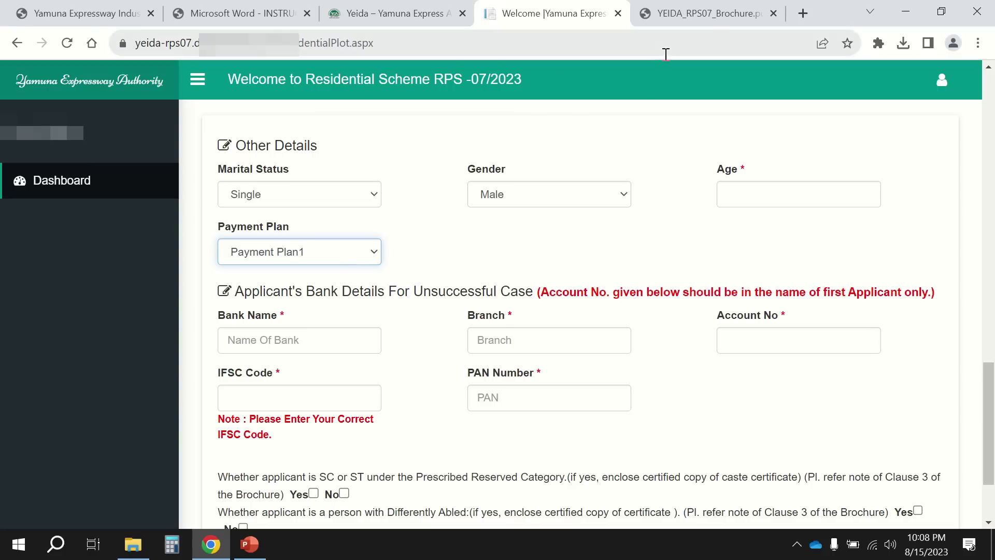
Recheck the brochure's Payment Options, move its tab left, and return to the form.
{"action": "left_click", "coordinate": [705, 14]}
{"action": "scroll", "coordinate": [632, 314], "scroll_direction": "down", "scroll_amount": 3}
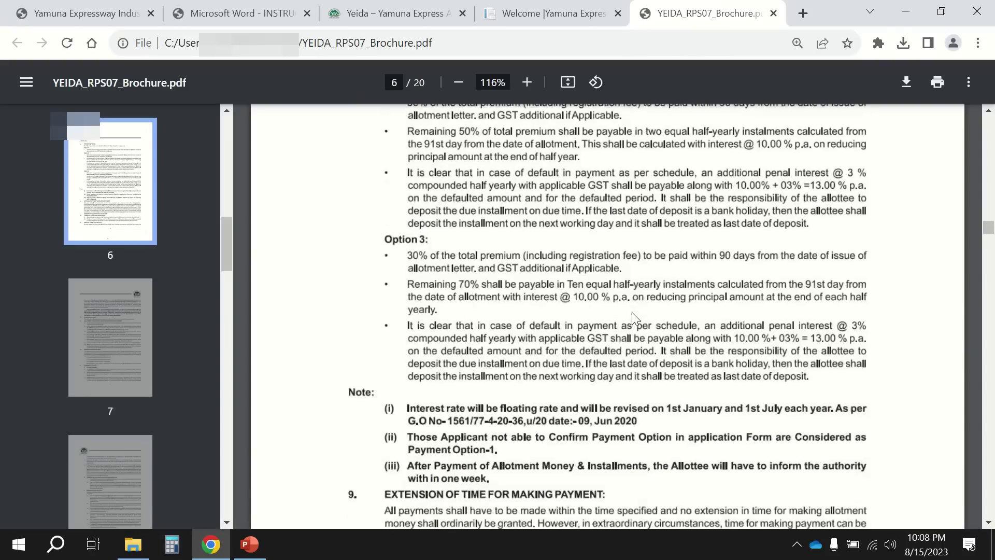
{"action": "scroll", "coordinate": [632, 313], "scroll_direction": "up", "scroll_amount": 4}
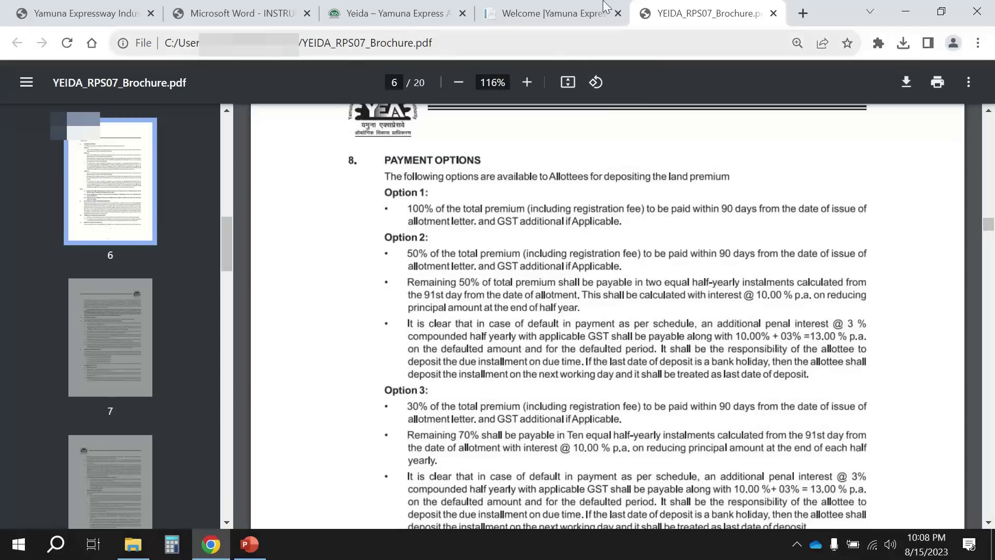
{"action": "left_click_drag", "start_coordinate": [661, 21], "coordinate": [518, 20]}
{"action": "left_click", "coordinate": [695, 14]}
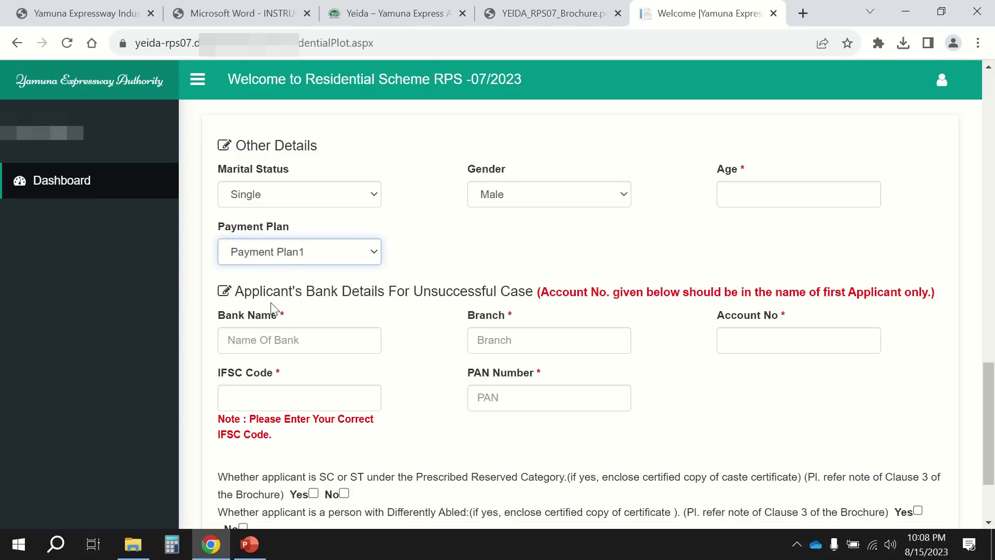
{"action": "key", "text": "Tab"}
{"action": "key", "text": "Tab"}
{"action": "key", "text": "Tab"}
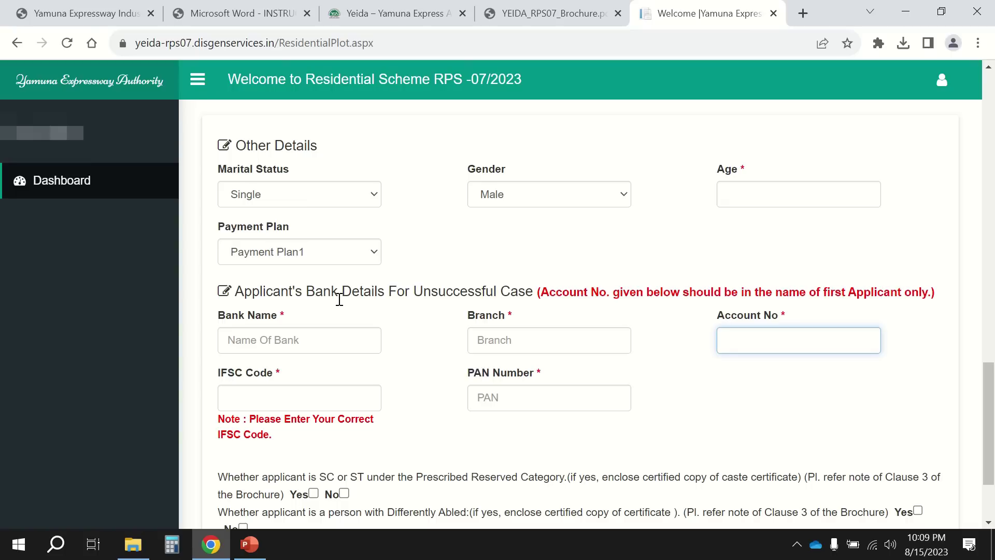
{"action": "left_click", "coordinate": [307, 335]}
{"action": "left_click", "coordinate": [419, 335]}
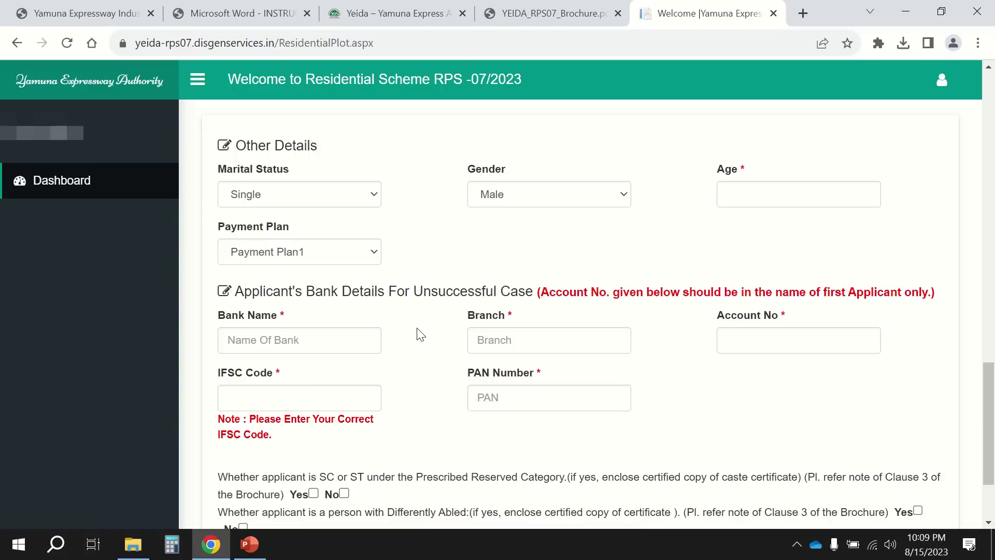
{"action": "left_click", "coordinate": [786, 336]}
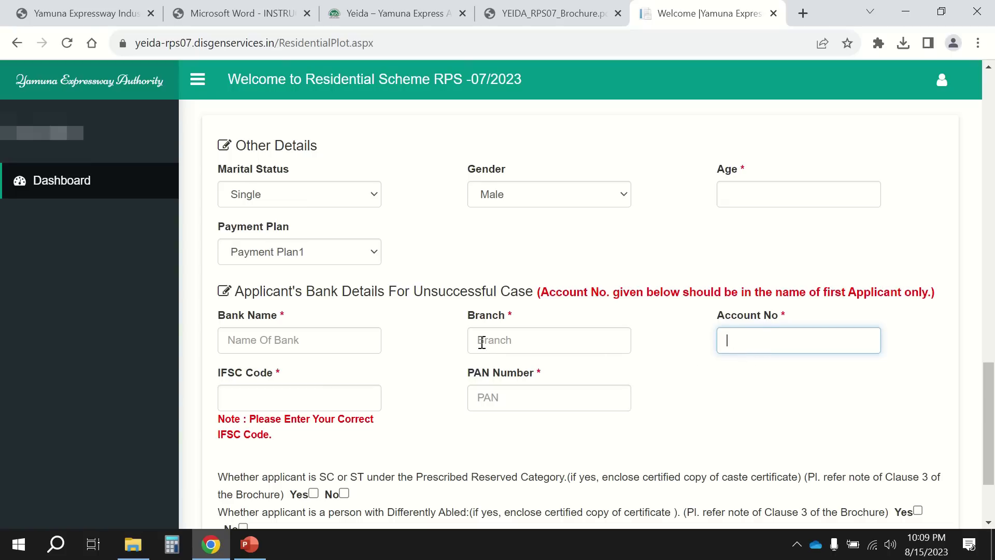
{"action": "left_click", "coordinate": [340, 339]}
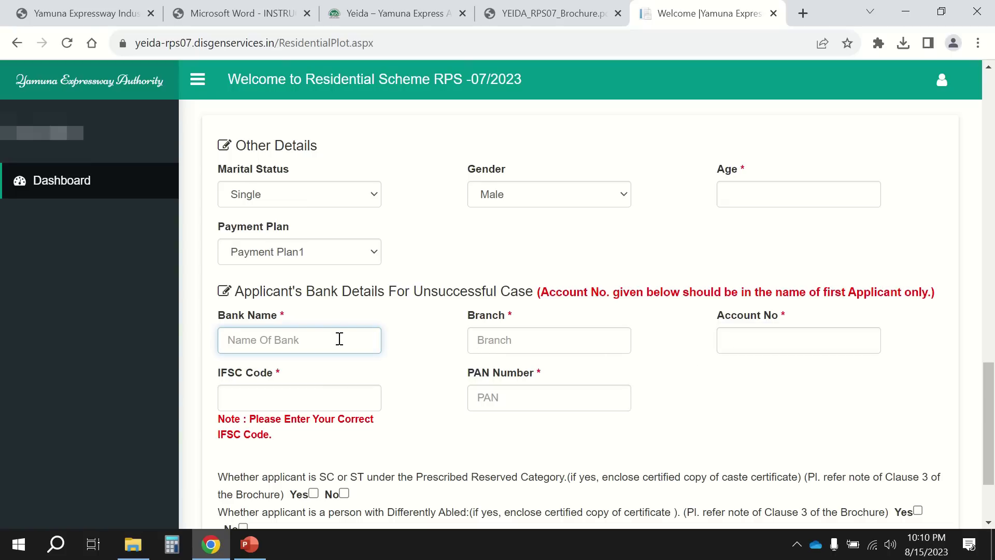
{"action": "type", "text": "C"}
{"action": "key", "text": "BackSpace"}
{"action": "key", "text": "BackSpace"}
{"action": "left_click", "coordinate": [485, 344]}
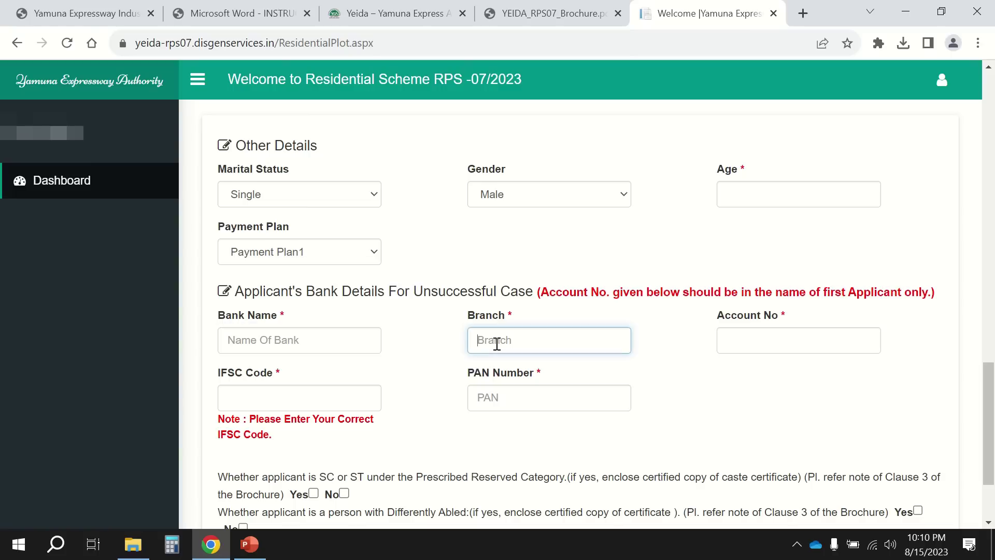
{"action": "left_click", "coordinate": [301, 393]}
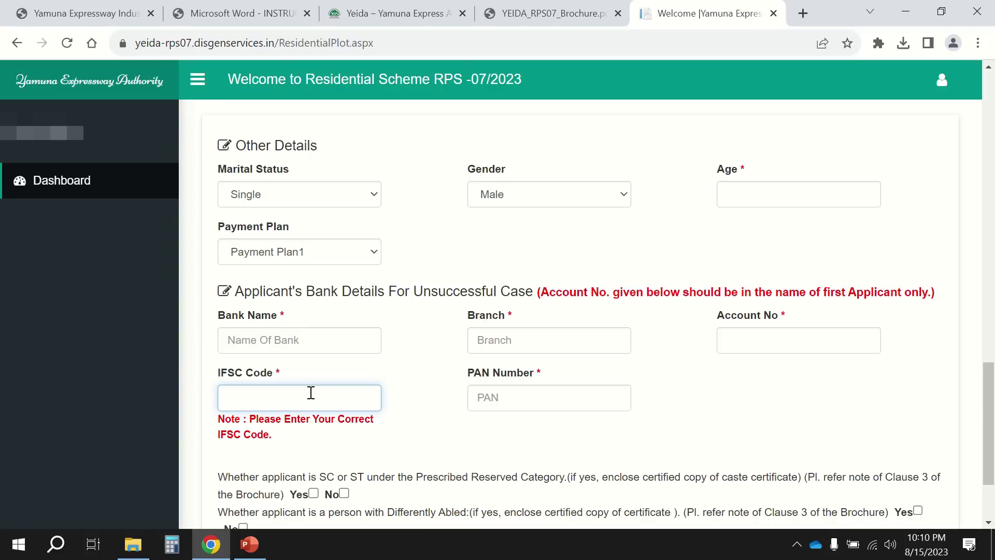
{"action": "left_click", "coordinate": [507, 397]}
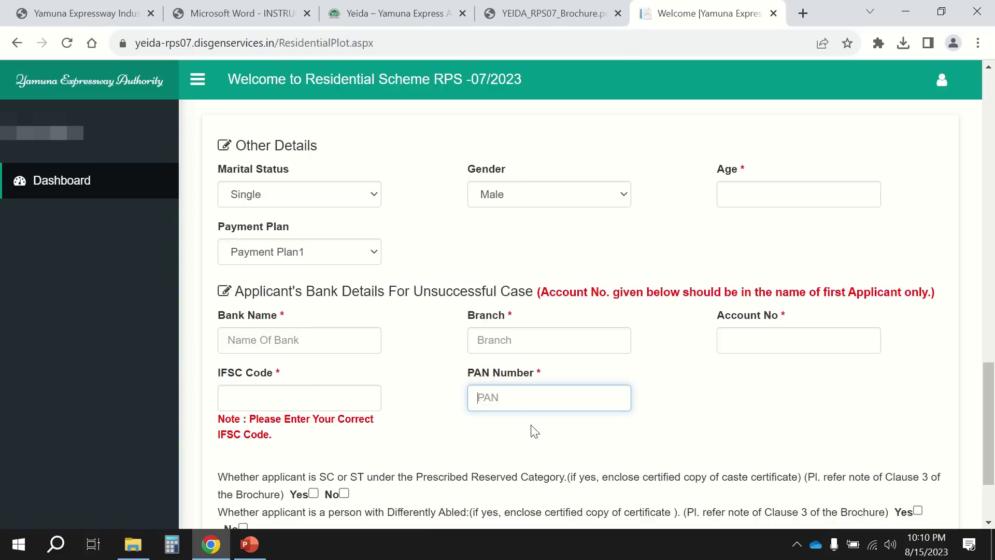
{"action": "left_click", "coordinate": [791, 343]}
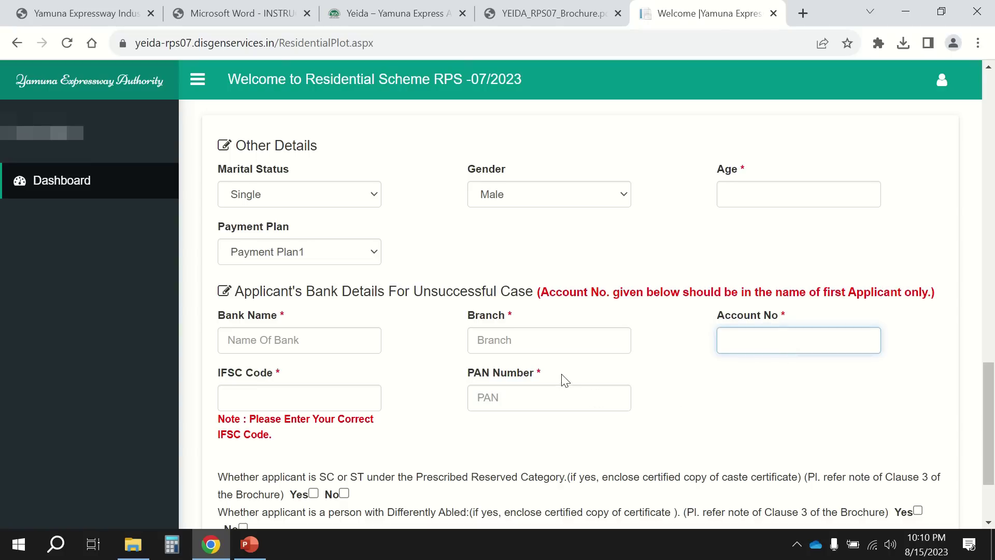
Answer No to the SC/ST question, clearing the Yes box.
{"action": "scroll", "coordinate": [690, 384], "scroll_direction": "down", "scroll_amount": 2}
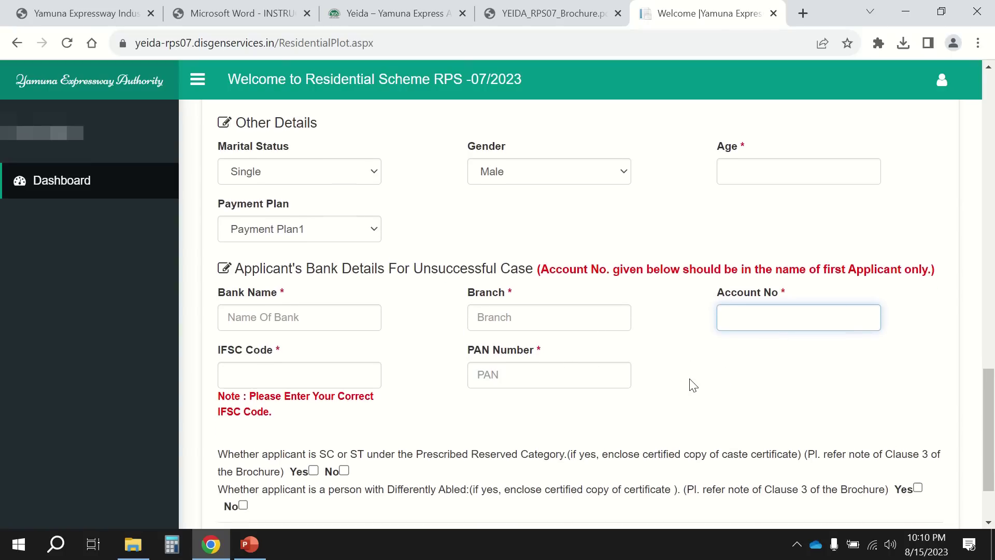
{"action": "scroll", "coordinate": [692, 384], "scroll_direction": "down", "scroll_amount": 1}
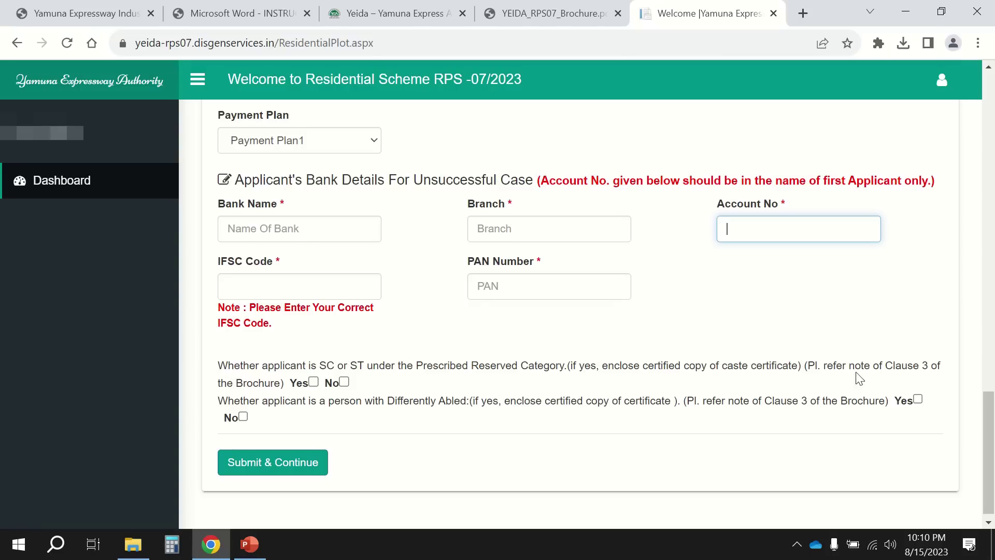
{"action": "left_click", "coordinate": [313, 382]}
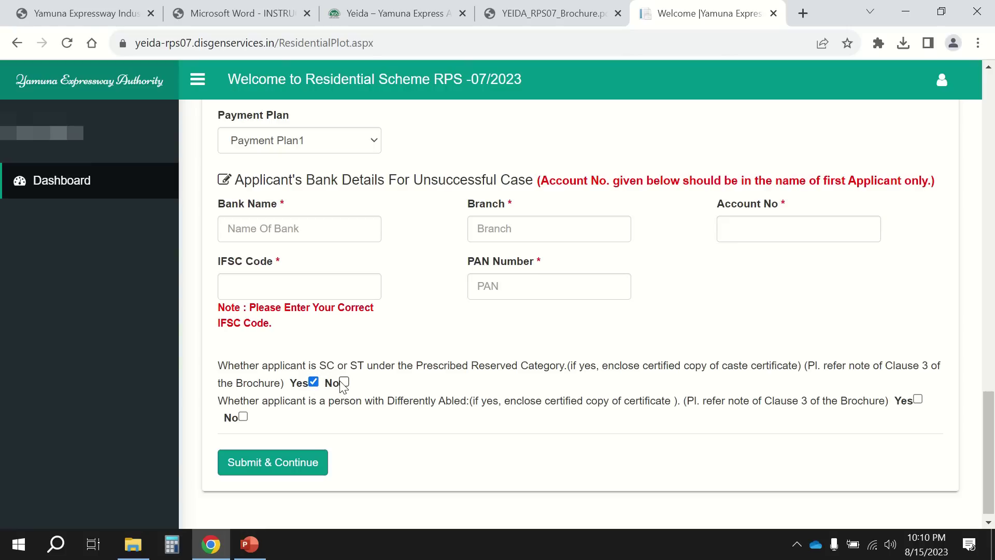
{"action": "left_click", "coordinate": [344, 383]}
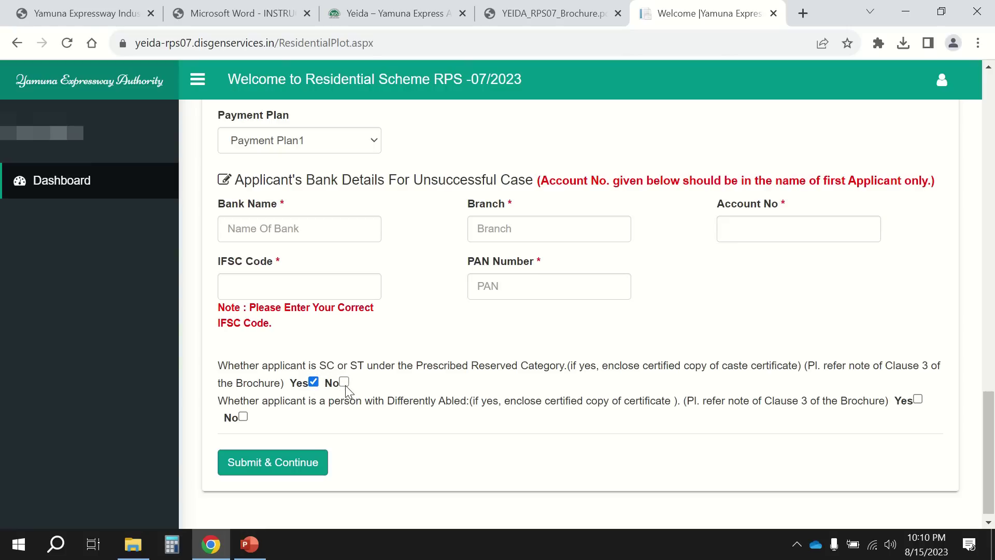
{"action": "left_click", "coordinate": [315, 384]}
{"action": "left_click", "coordinate": [313, 382]}
{"action": "left_click", "coordinate": [314, 382]}
{"action": "left_click", "coordinate": [314, 383]}
{"action": "left_click", "coordinate": [344, 382]}
{"action": "left_click", "coordinate": [314, 382]}
{"action": "left_click", "coordinate": [344, 382]}
Answer No to Differently Abled and submit the form with Submit & Continue.
{"action": "left_click", "coordinate": [917, 399]}
{"action": "left_click", "coordinate": [918, 399]}
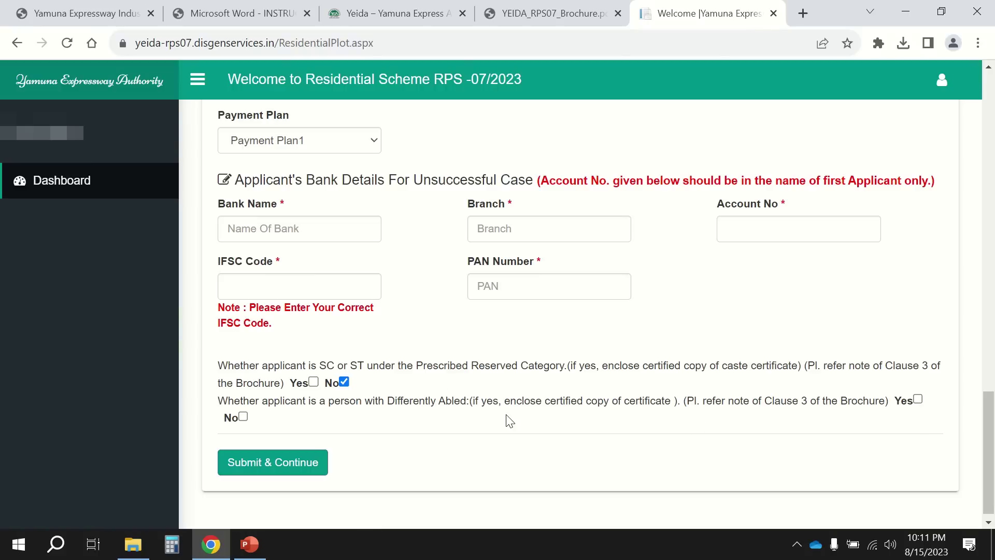
{"action": "left_click", "coordinate": [243, 416]}
{"action": "left_click", "coordinate": [274, 463]}
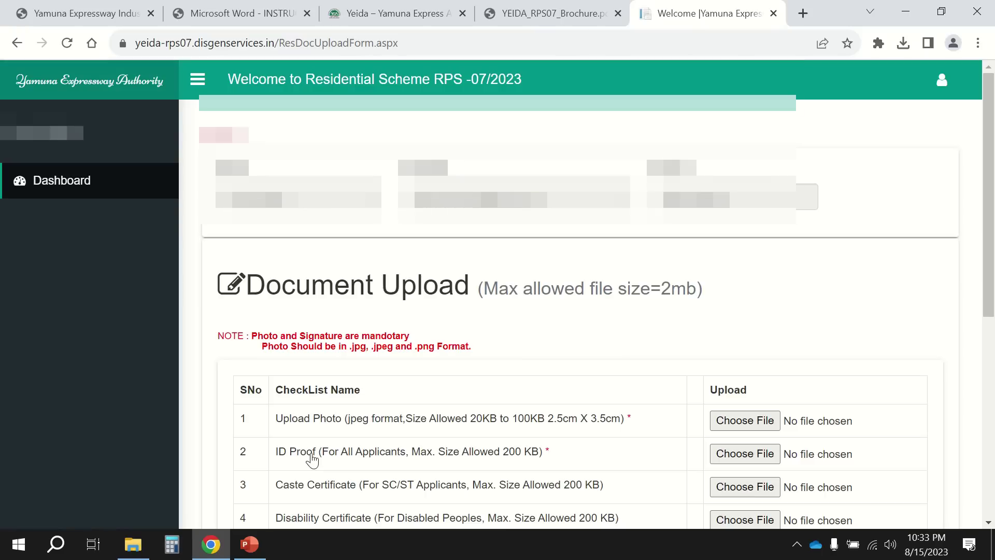
{"action": "scroll", "coordinate": [312, 459], "scroll_direction": "down", "scroll_amount": 3}
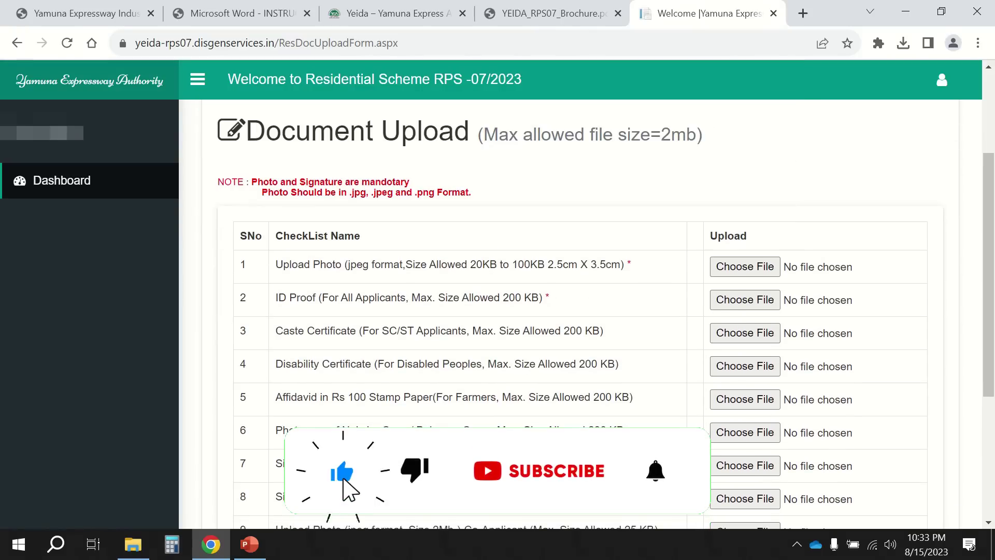
{"action": "scroll", "coordinate": [301, 256], "scroll_direction": "down", "scroll_amount": 1}
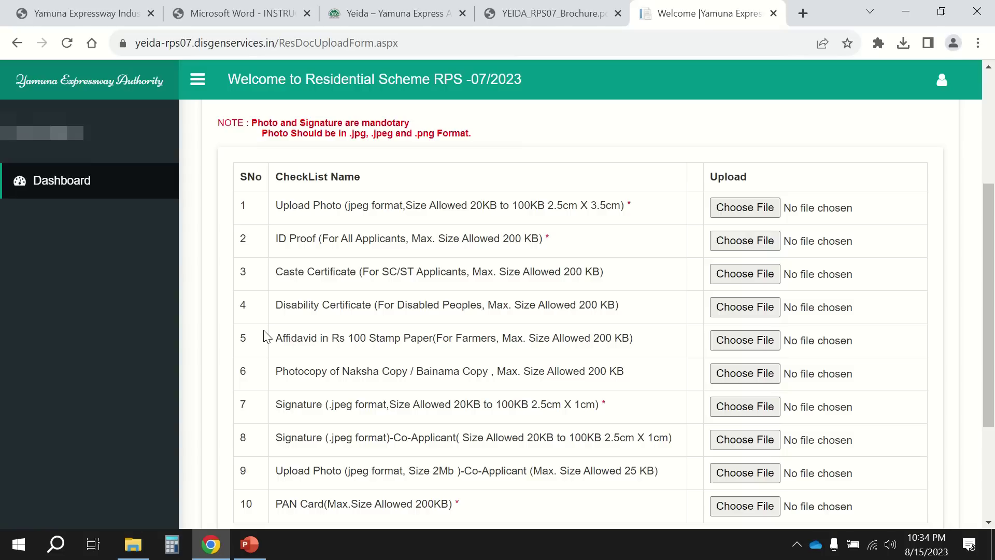
{"action": "scroll", "coordinate": [309, 319], "scroll_direction": "down", "scroll_amount": 1}
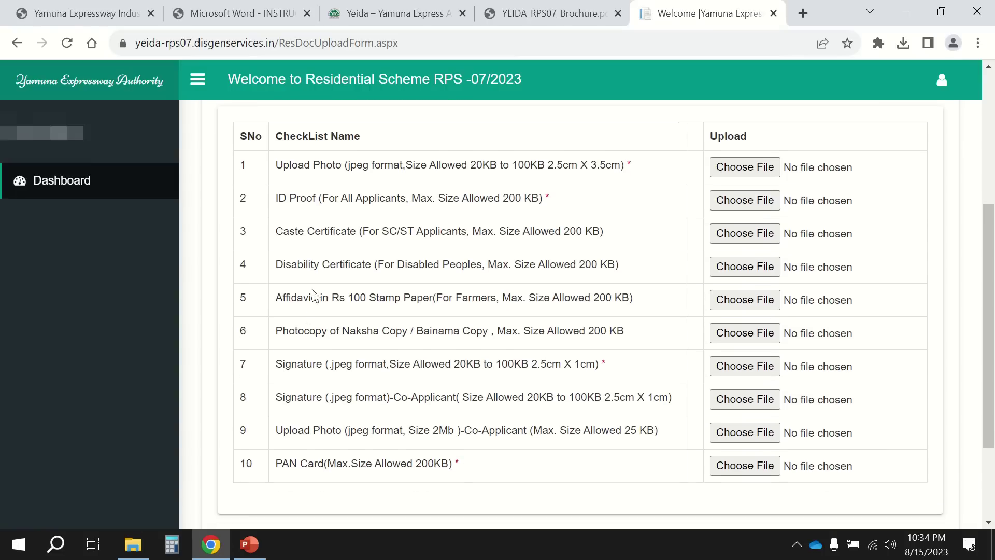
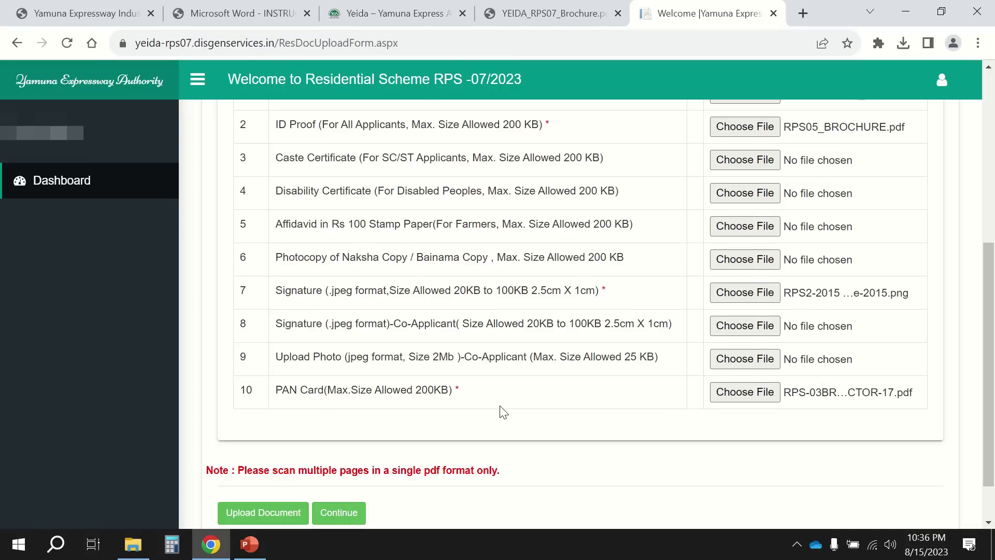
Scroll through the checklist to attach files to the Photo, ID Proof, Signature and PAN Card rows.
{"action": "scroll", "coordinate": [502, 412], "scroll_direction": "up", "scroll_amount": 1}
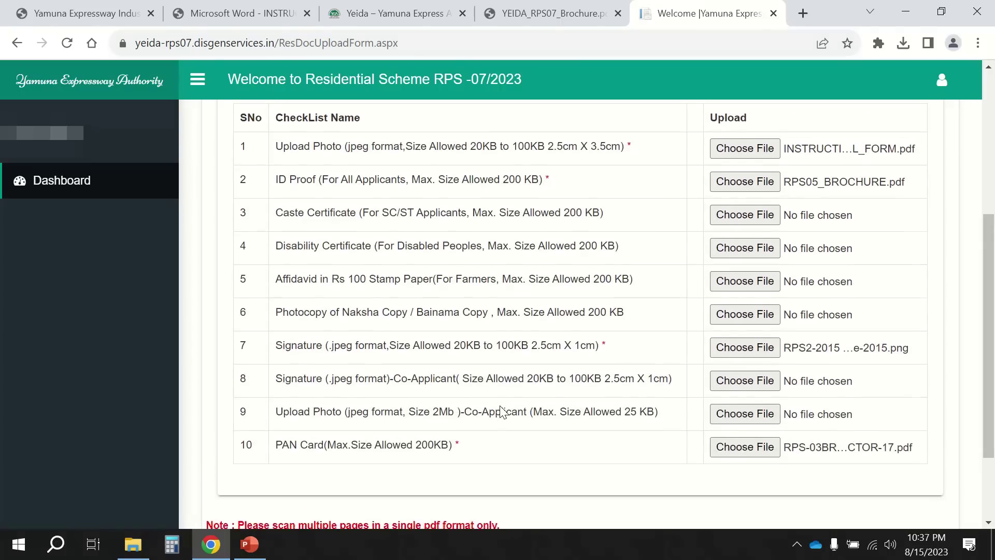
{"action": "scroll", "coordinate": [503, 412], "scroll_direction": "down", "scroll_amount": 1}
{"action": "scroll", "coordinate": [503, 412], "scroll_direction": "down", "scroll_amount": 2}
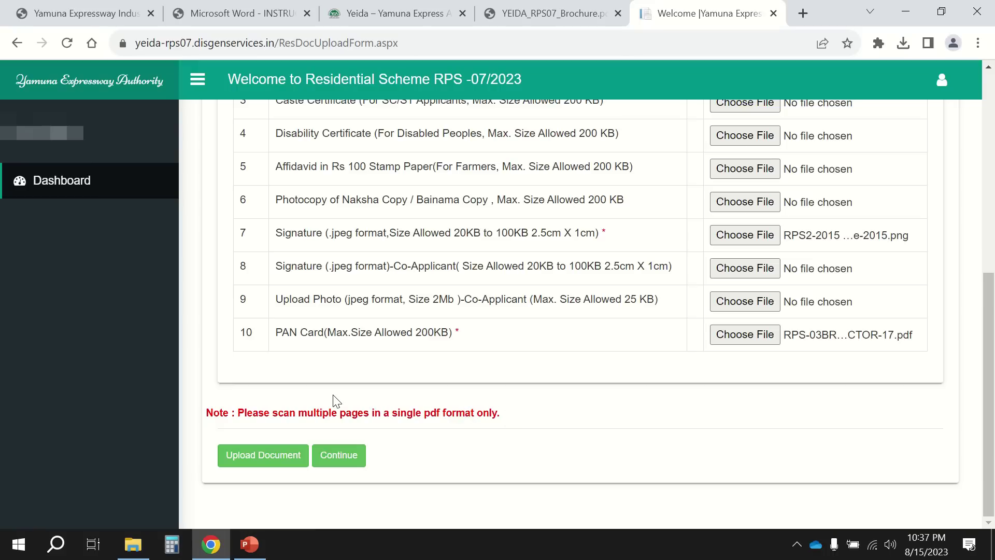
{"action": "scroll", "coordinate": [342, 407], "scroll_direction": "up", "scroll_amount": 1}
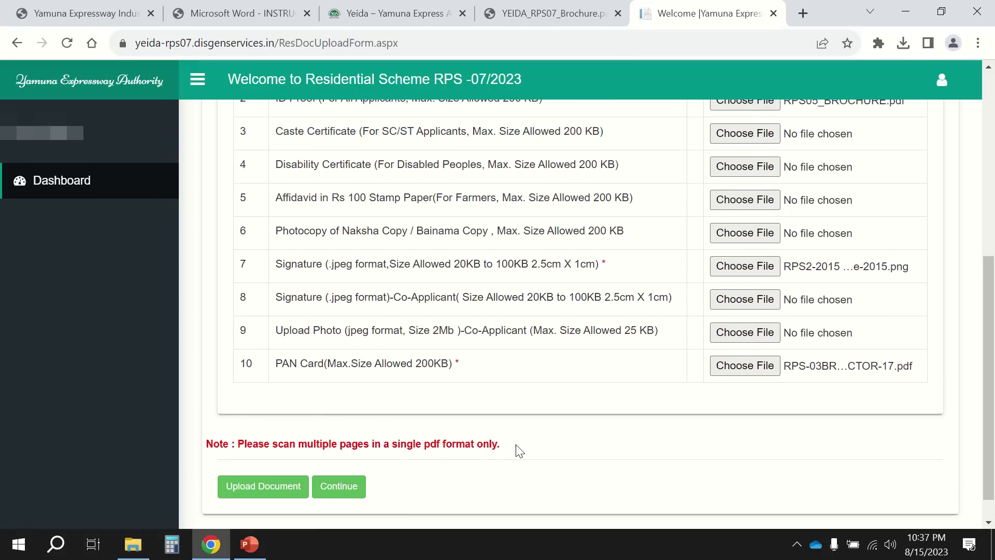
{"action": "scroll", "coordinate": [520, 450], "scroll_direction": "up", "scroll_amount": 3}
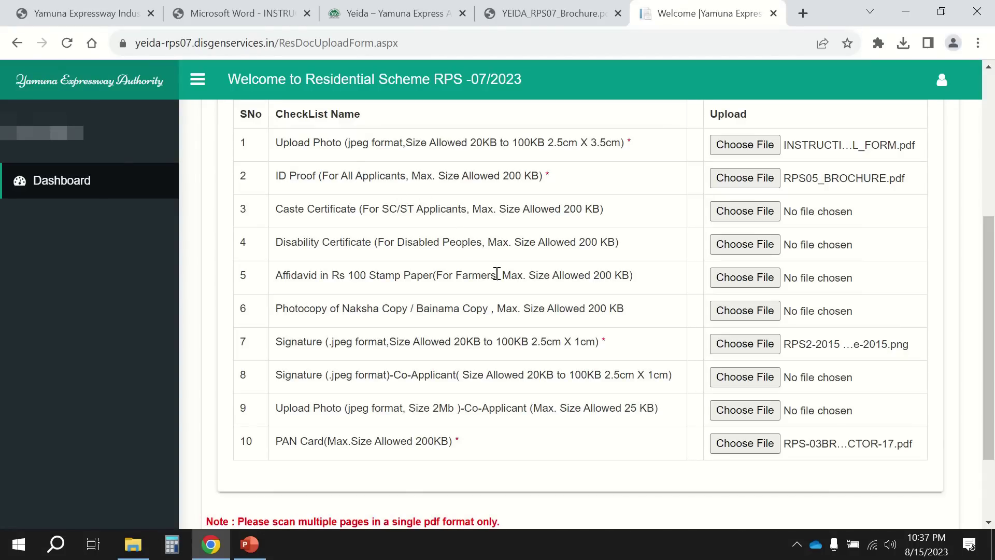
{"action": "scroll", "coordinate": [495, 273], "scroll_direction": "down", "scroll_amount": 2}
{"action": "scroll", "coordinate": [495, 278], "scroll_direction": "up", "scroll_amount": 1}
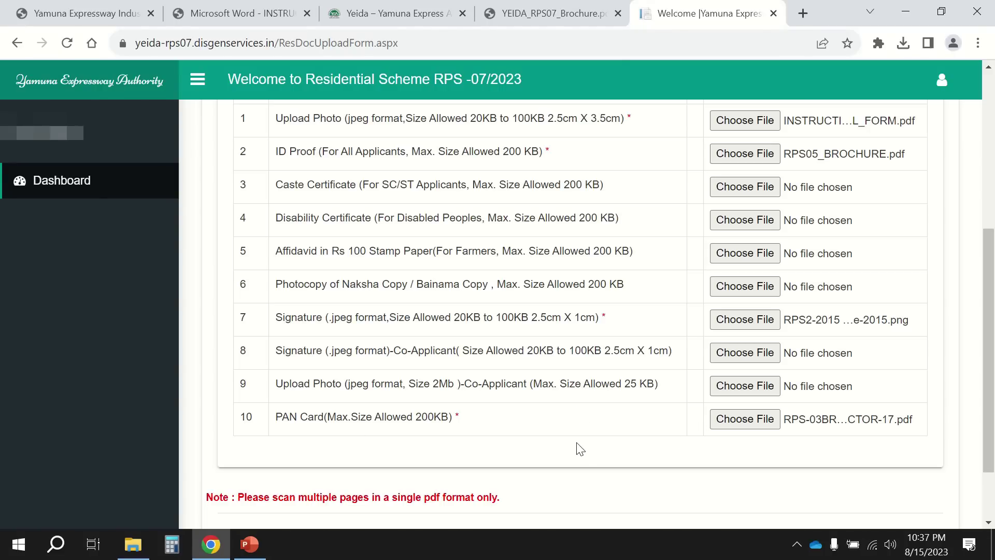
{"action": "scroll", "coordinate": [580, 449], "scroll_direction": "down", "scroll_amount": 1}
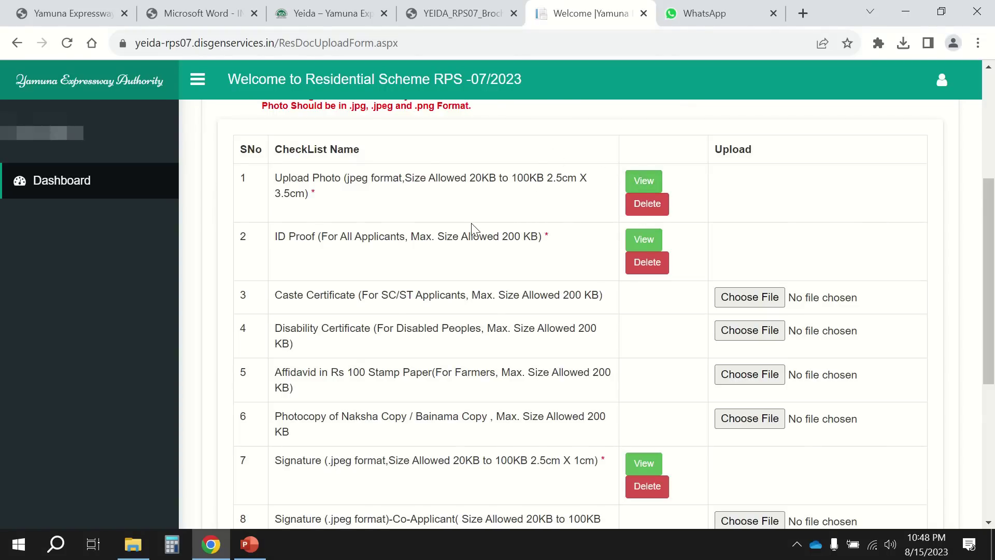
Scroll the checklist to confirm View/Delete options appear on rows 1, 2, 7 and 10.
{"action": "scroll", "coordinate": [471, 227], "scroll_direction": "down", "scroll_amount": 1}
{"action": "scroll", "coordinate": [471, 226], "scroll_direction": "up", "scroll_amount": 1}
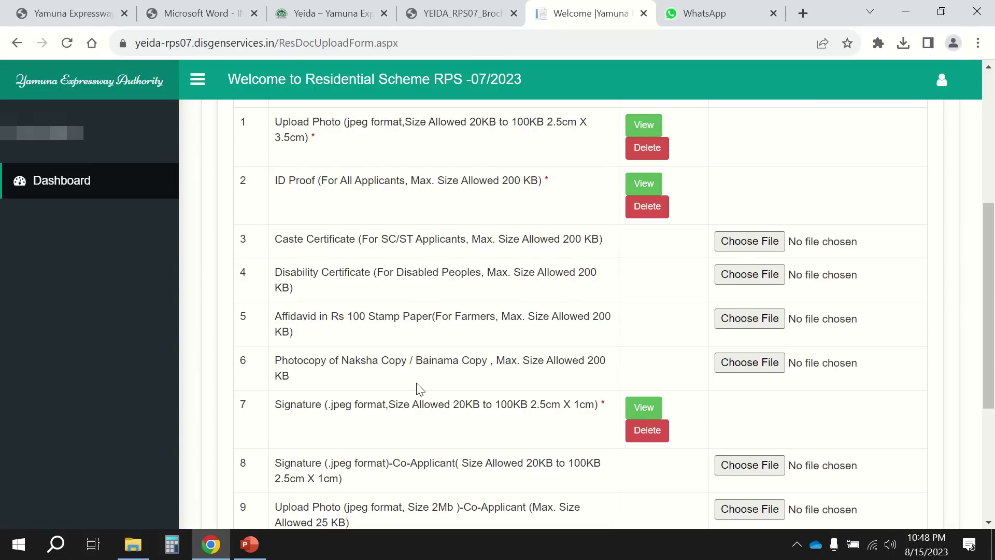
{"action": "scroll", "coordinate": [420, 389], "scroll_direction": "down", "scroll_amount": 2}
{"action": "scroll", "coordinate": [464, 315], "scroll_direction": "up", "scroll_amount": 2}
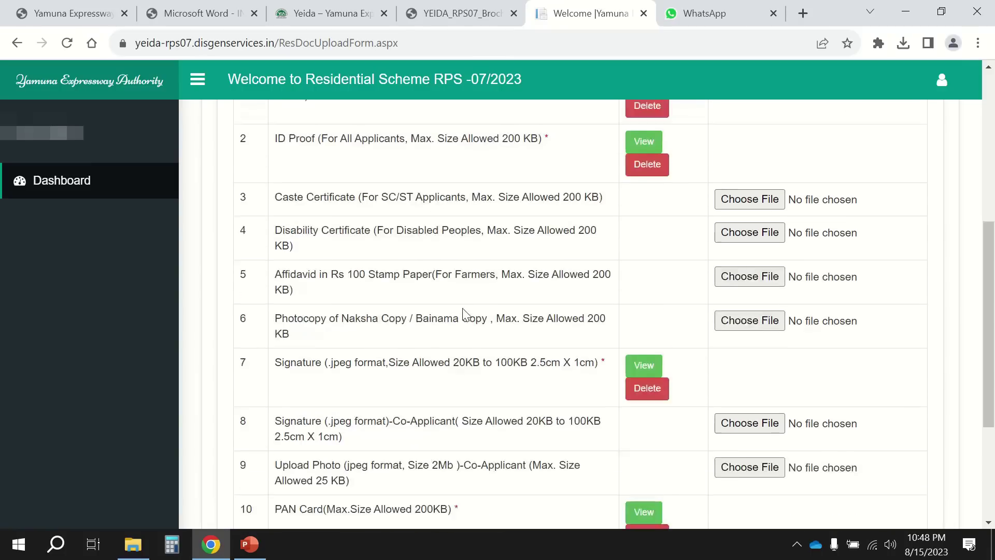
{"action": "scroll", "coordinate": [463, 313], "scroll_direction": "up", "scroll_amount": 2}
{"action": "scroll", "coordinate": [463, 314], "scroll_direction": "down", "scroll_amount": 1}
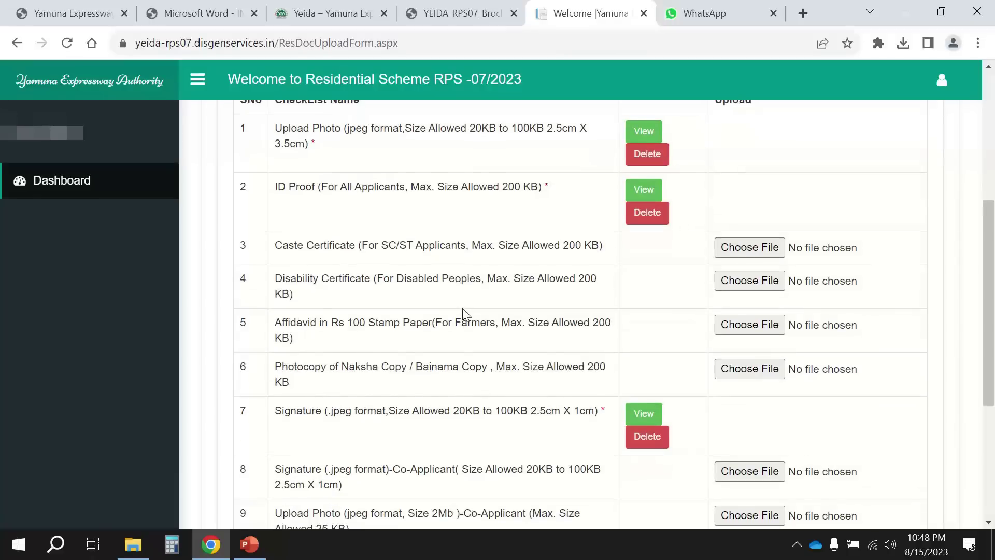
{"action": "scroll", "coordinate": [358, 242], "scroll_direction": "down", "scroll_amount": 1}
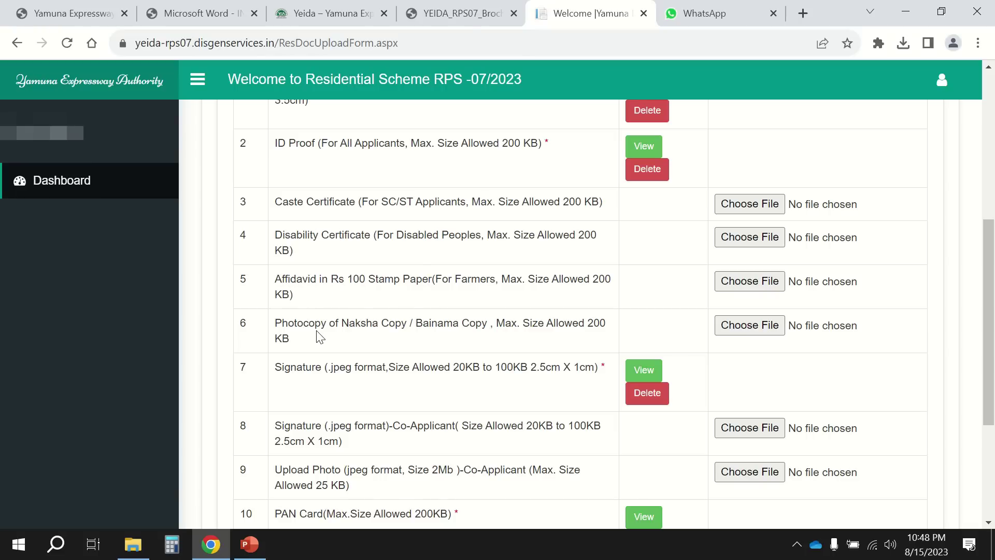
{"action": "scroll", "coordinate": [319, 337], "scroll_direction": "down", "scroll_amount": 1}
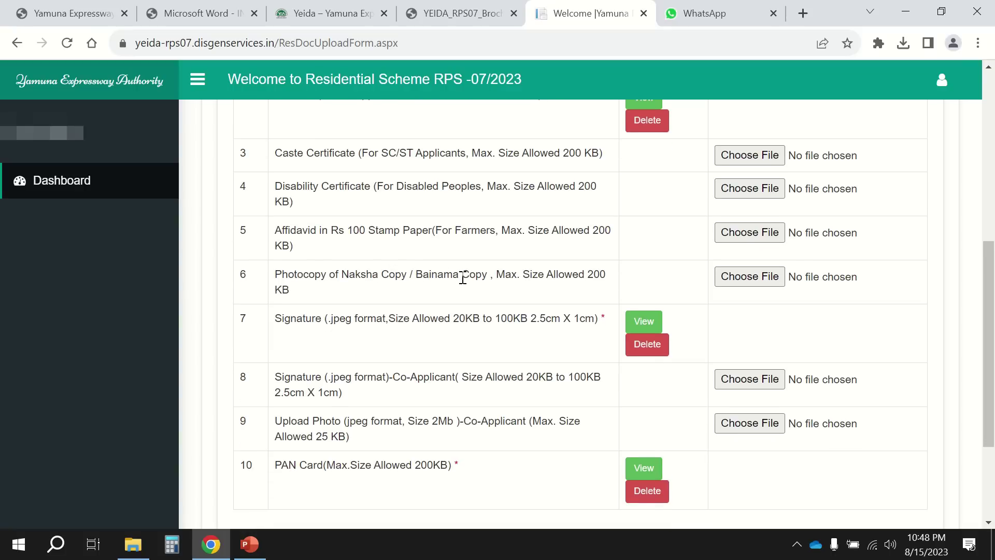
{"action": "scroll", "coordinate": [315, 347], "scroll_direction": "down", "scroll_amount": 1}
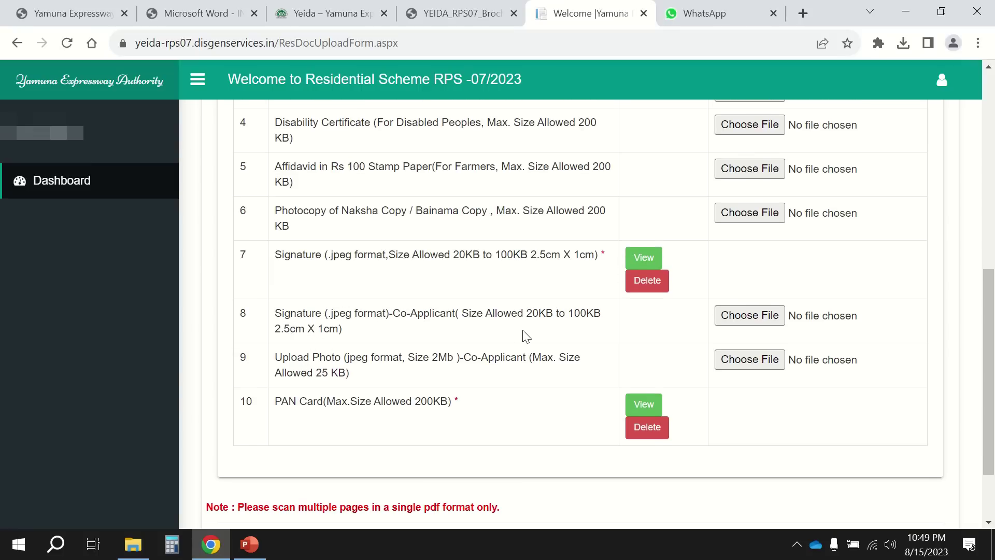
{"action": "scroll", "coordinate": [422, 284], "scroll_direction": "up", "scroll_amount": 4}
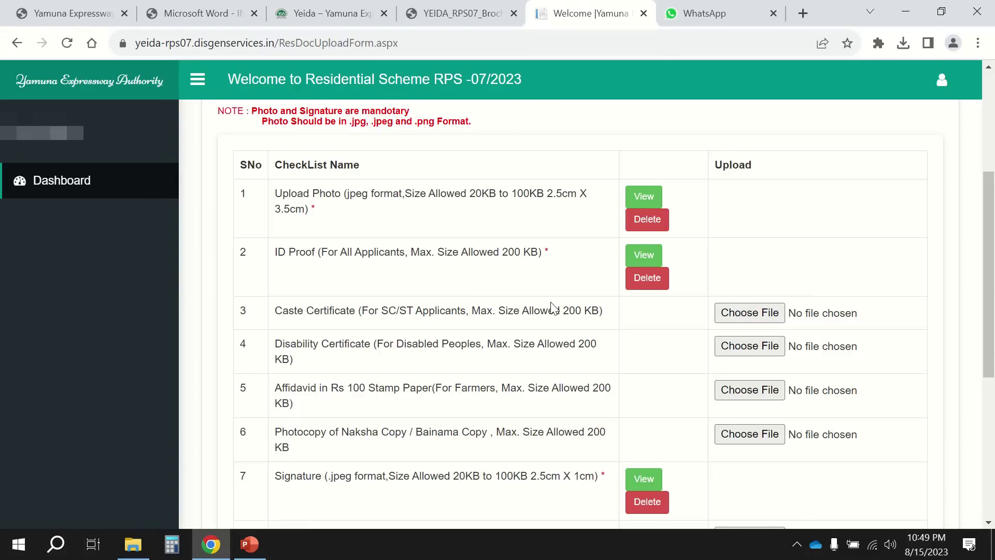
{"action": "scroll", "coordinate": [552, 306], "scroll_direction": "down", "scroll_amount": 4}
{"action": "scroll", "coordinate": [551, 306], "scroll_direction": "down", "scroll_amount": 2}
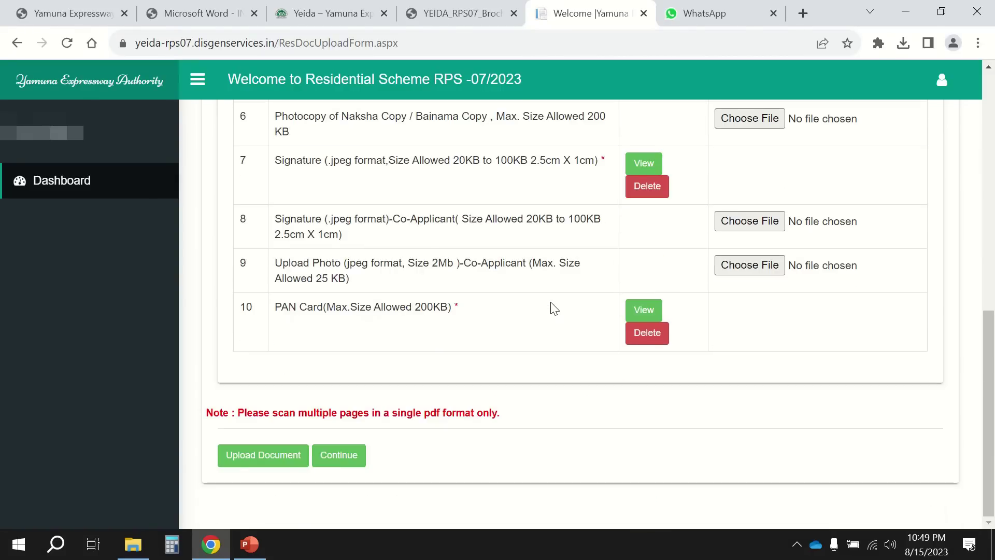
Continue to the Declaration page and read through its eligibility wording.
{"action": "left_click", "coordinate": [336, 456]}
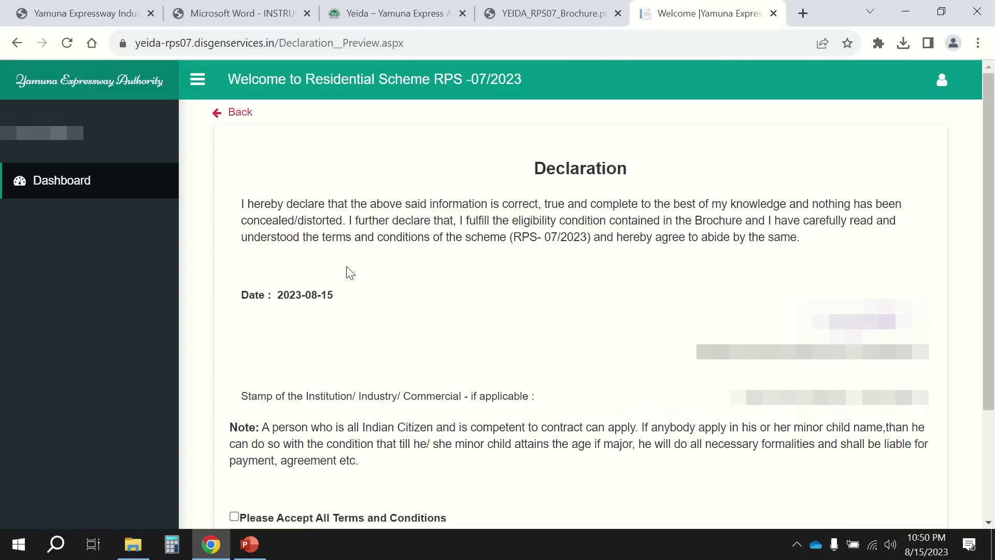
{"action": "left_click_drag", "start_coordinate": [283, 205], "coordinate": [375, 204]}
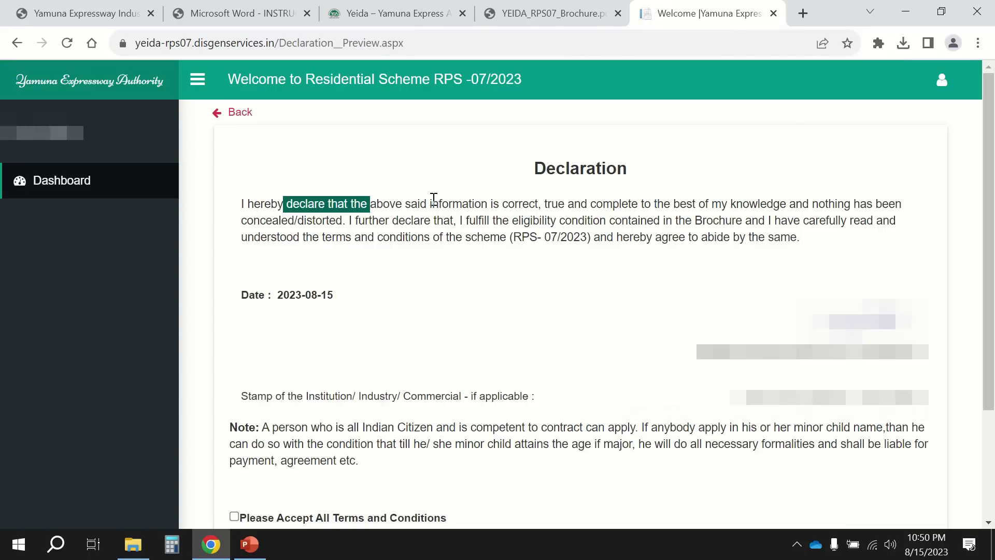
{"action": "left_click_drag", "start_coordinate": [280, 208], "coordinate": [766, 222]}
{"action": "left_click_drag", "start_coordinate": [398, 223], "coordinate": [707, 222]}
{"action": "left_click", "coordinate": [736, 235]}
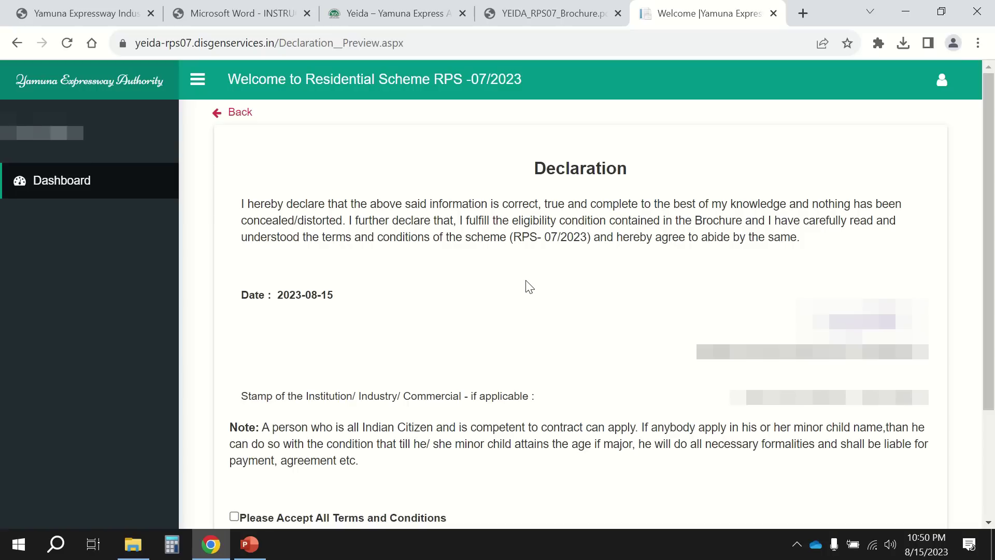
Tick 'Please Accept All Terms and Conditions' and submit the declaration.
{"action": "scroll", "coordinate": [529, 287], "scroll_direction": "down", "scroll_amount": 3}
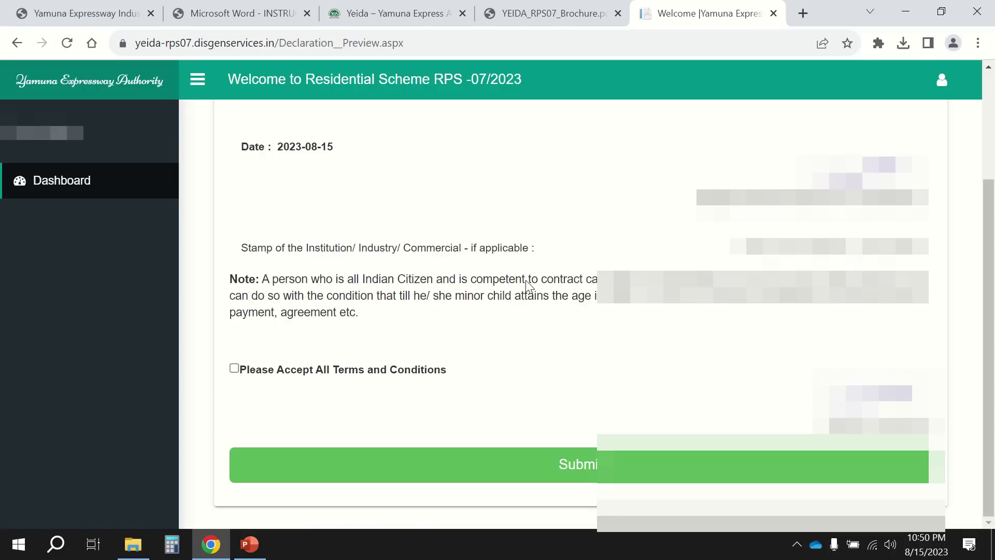
{"action": "left_click", "coordinate": [233, 369]}
{"action": "left_click", "coordinate": [435, 461]}
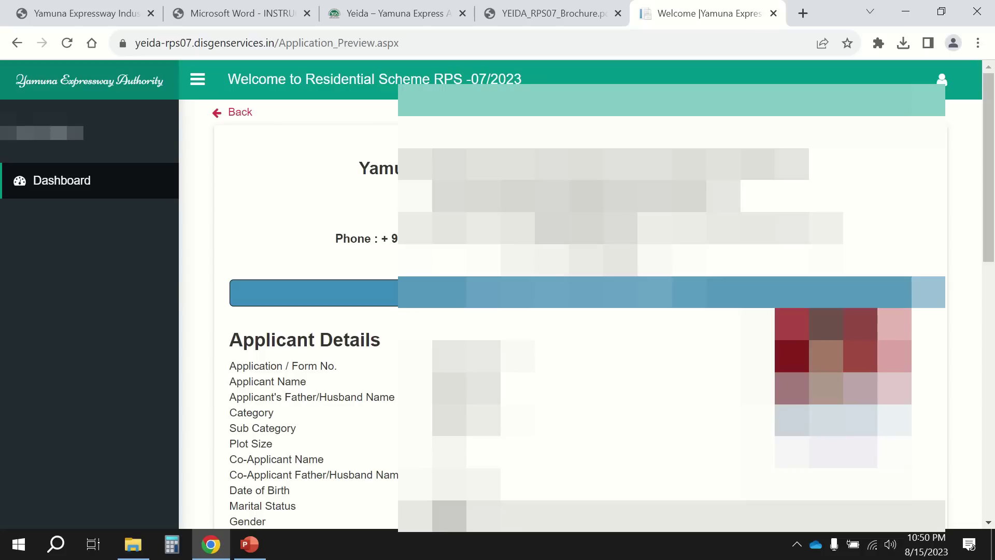
Review the Application Preview down to the Document Detail table, then choose Pay Now.
{"action": "scroll", "coordinate": [313, 382], "scroll_direction": "down", "scroll_amount": 1}
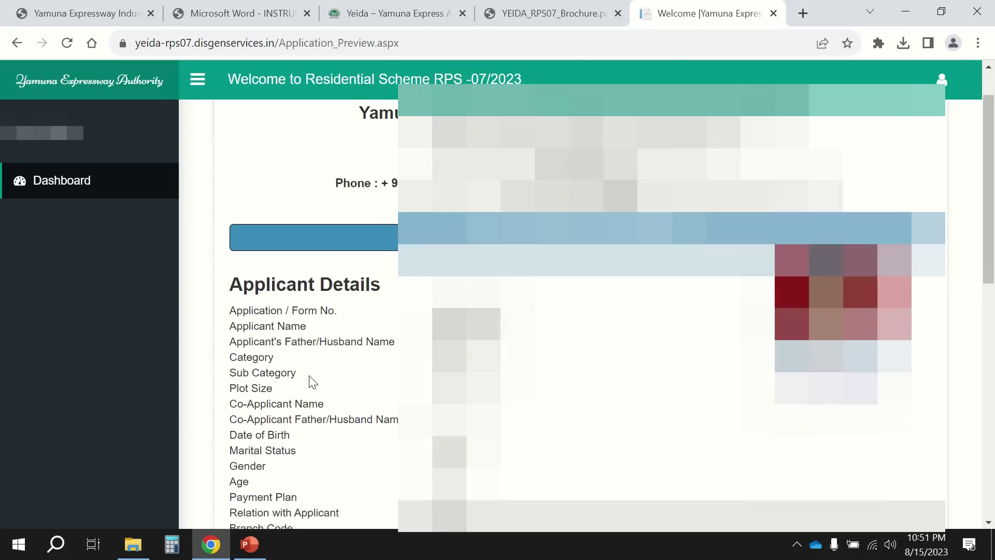
{"action": "scroll", "coordinate": [313, 382], "scroll_direction": "down", "scroll_amount": 1}
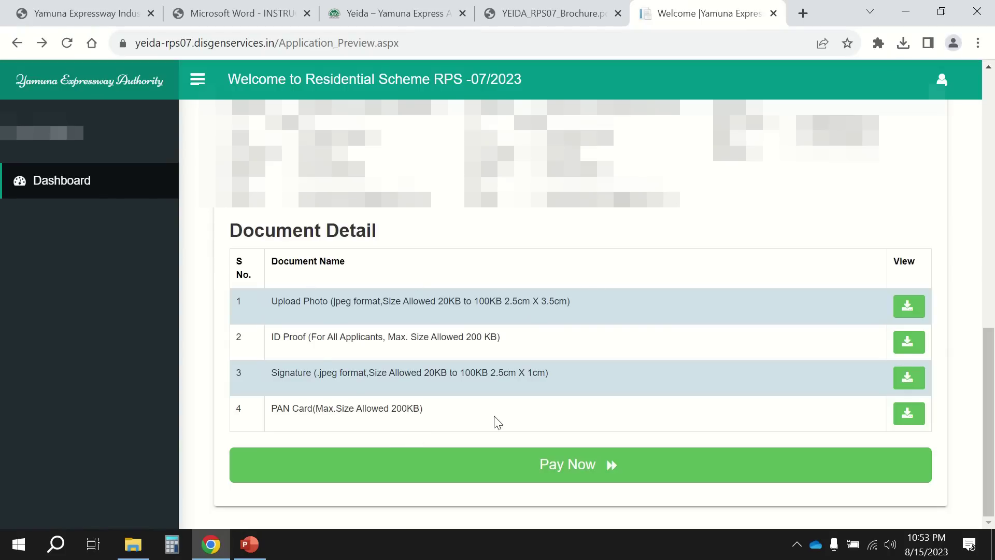
{"action": "left_click", "coordinate": [578, 466]}
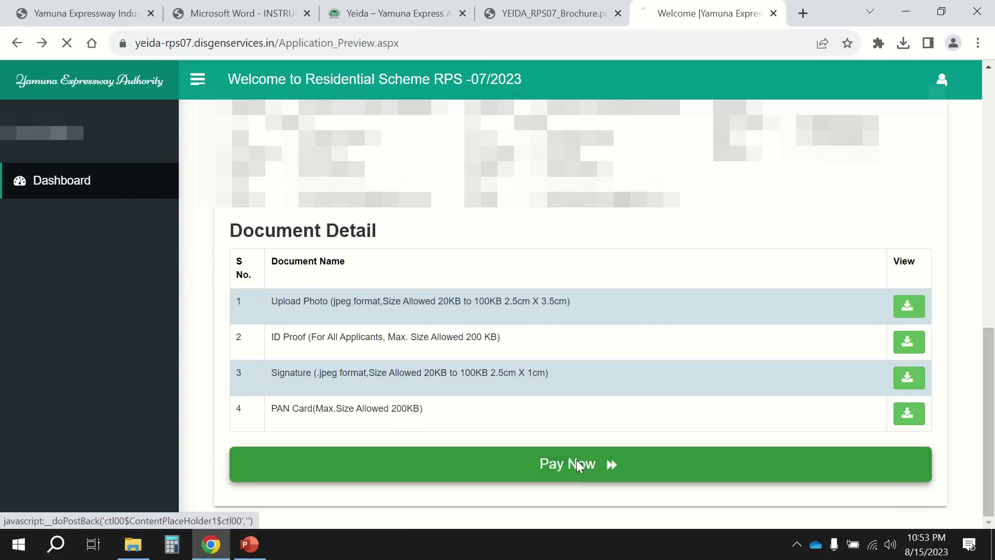
Pick ICICI Bank for the ₹492000 fee and accept the instructions and terms to proceed.
{"action": "scroll", "coordinate": [578, 467], "scroll_direction": "down", "scroll_amount": 1}
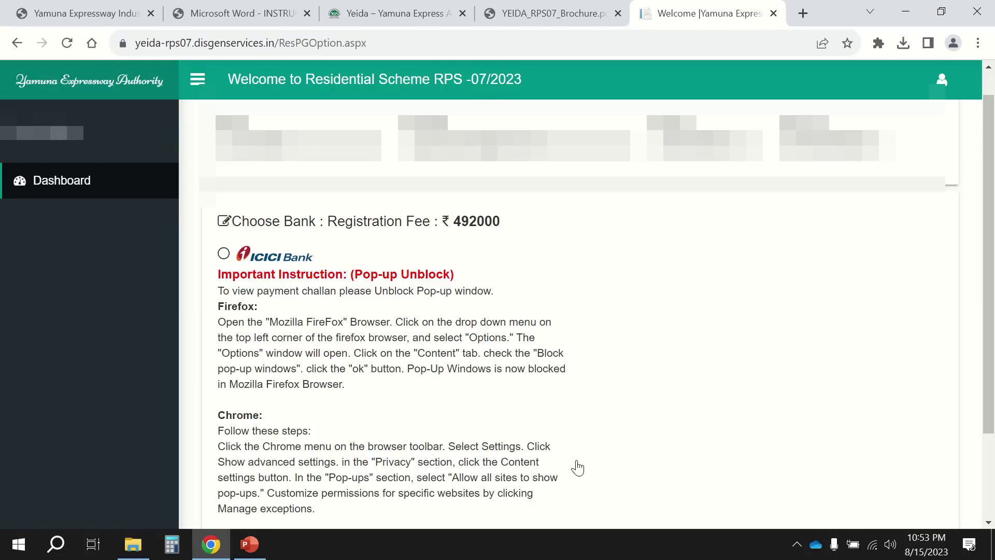
{"action": "left_click", "coordinate": [223, 255]}
{"action": "scroll", "coordinate": [371, 339], "scroll_direction": "down", "scroll_amount": 3}
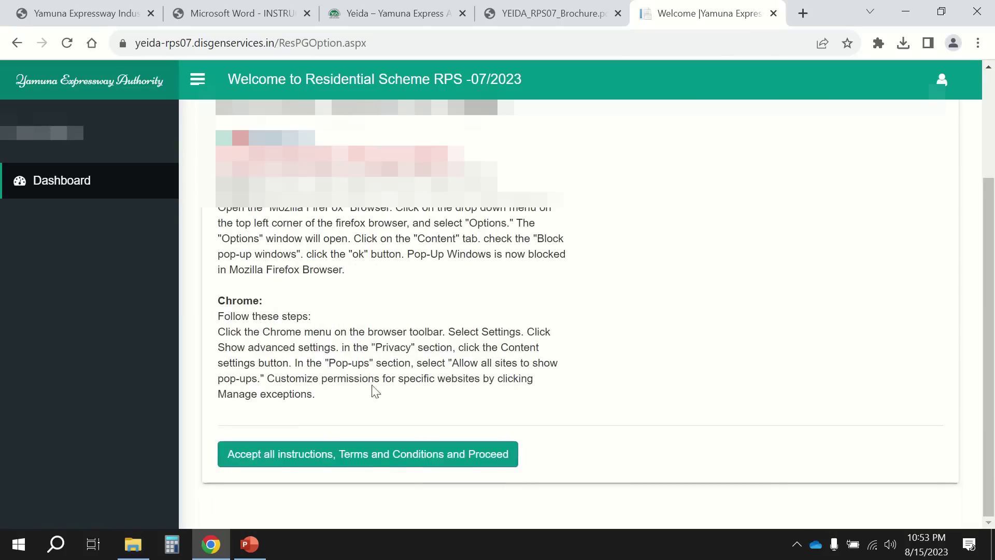
{"action": "left_click", "coordinate": [380, 464]}
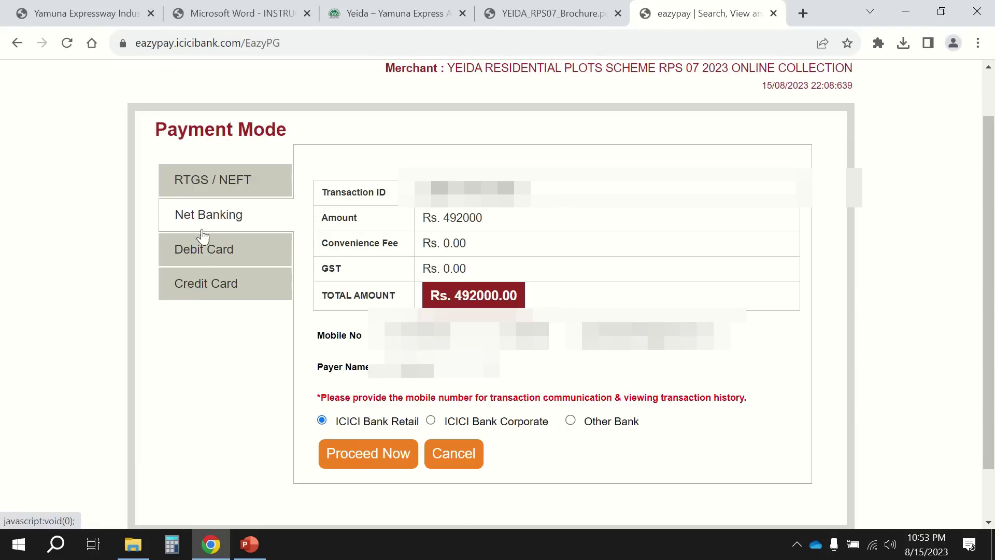
Compare RTGS/NEFT, Net Banking (Other Bank) and Debit Card charges, ending on Debit Card's Rs. 492033.00 total.
{"action": "left_click", "coordinate": [226, 187]}
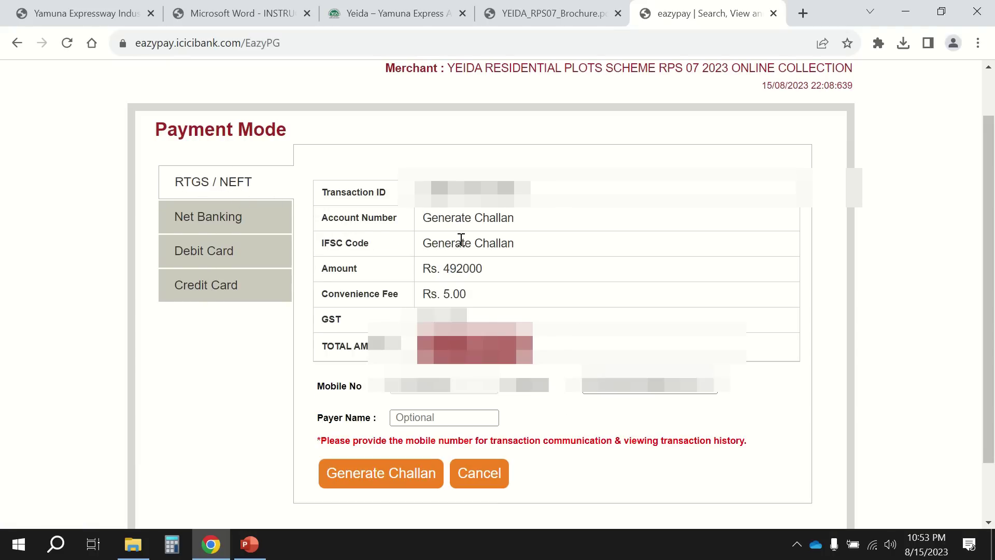
{"action": "left_click", "coordinate": [227, 220]}
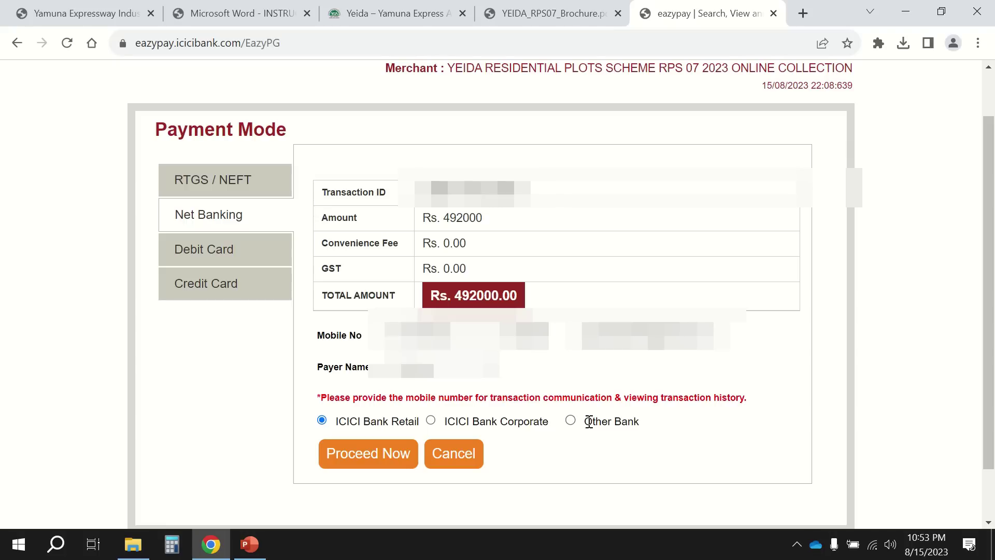
{"action": "left_click", "coordinate": [571, 421]}
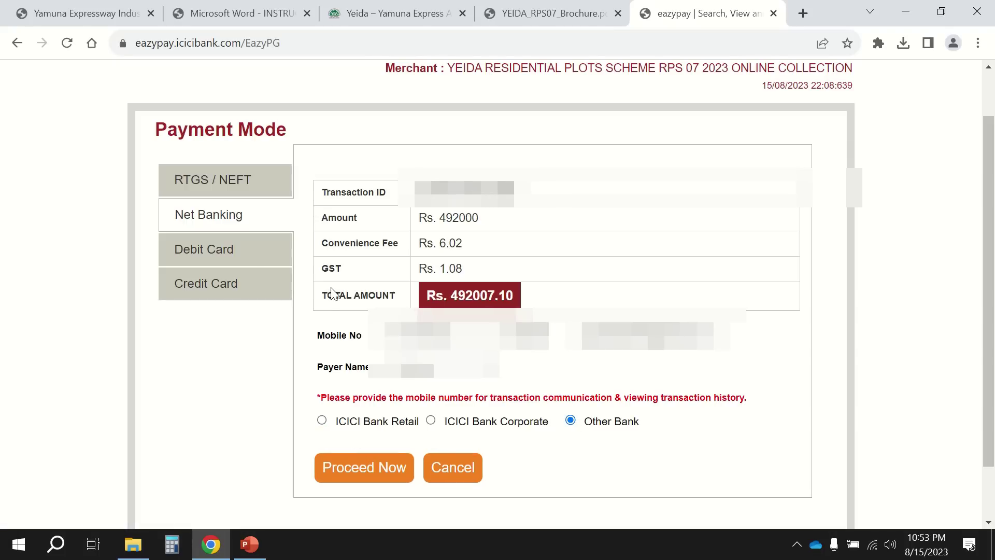
{"action": "left_click", "coordinate": [207, 254]}
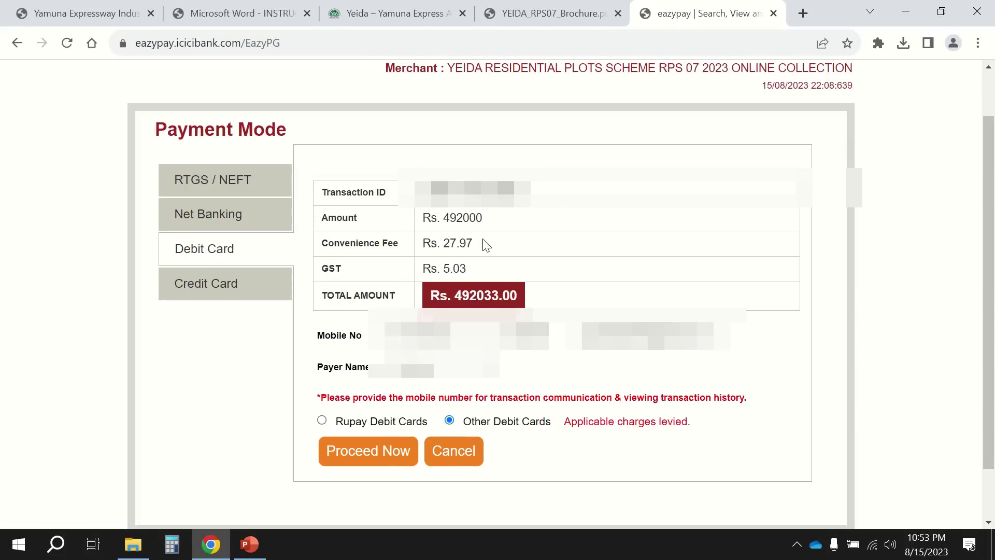
{"action": "left_click", "coordinate": [217, 224]}
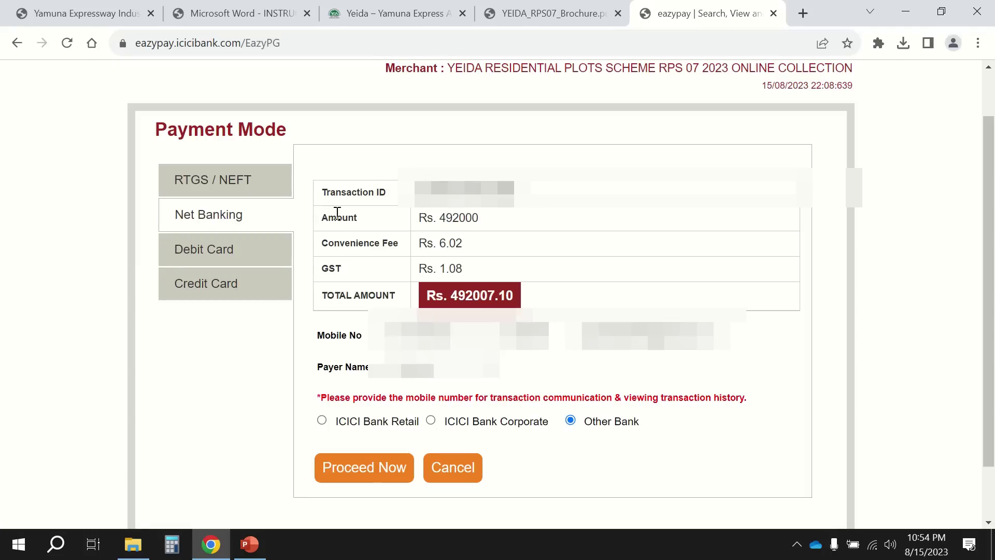
{"action": "left_click", "coordinate": [234, 191]}
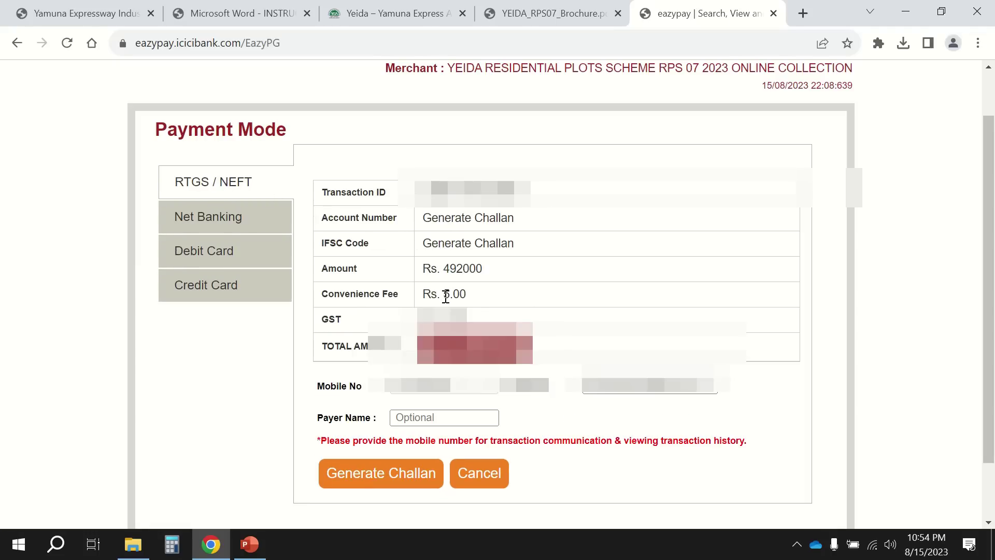
{"action": "left_click", "coordinate": [214, 222]}
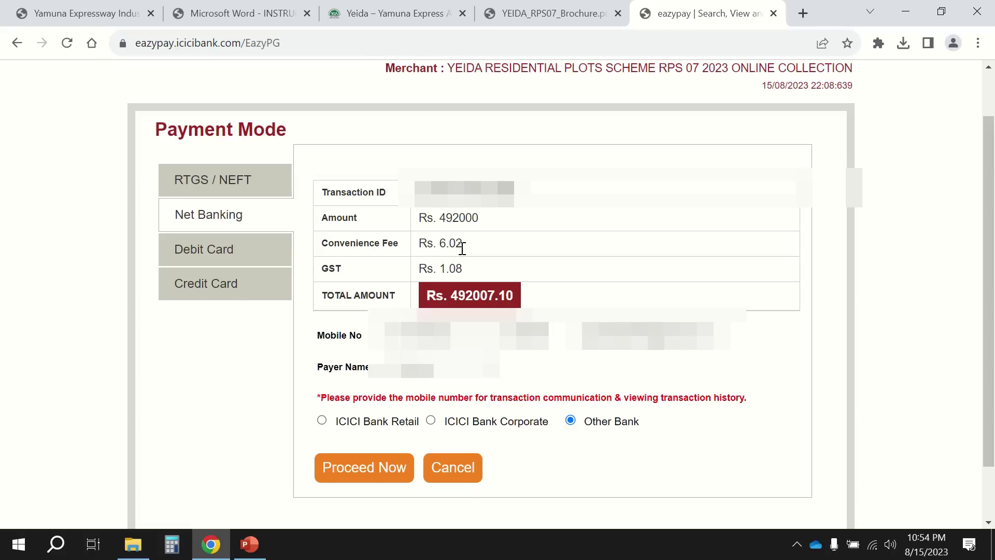
{"action": "left_click", "coordinate": [220, 253]}
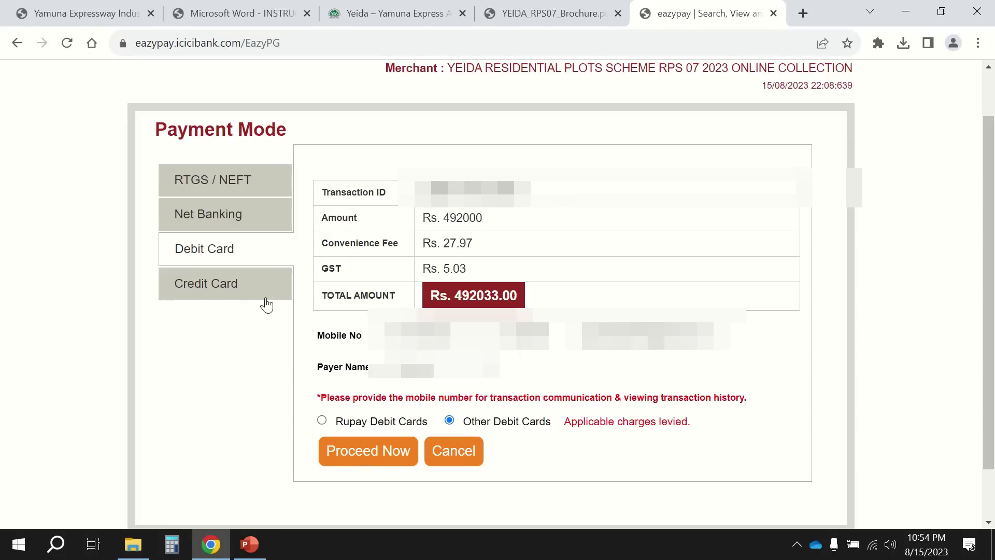
Check Credit Card charges, then generate the RTGS/NEFT challan totalling Rs 492006.00.
{"action": "left_click", "coordinate": [229, 292]}
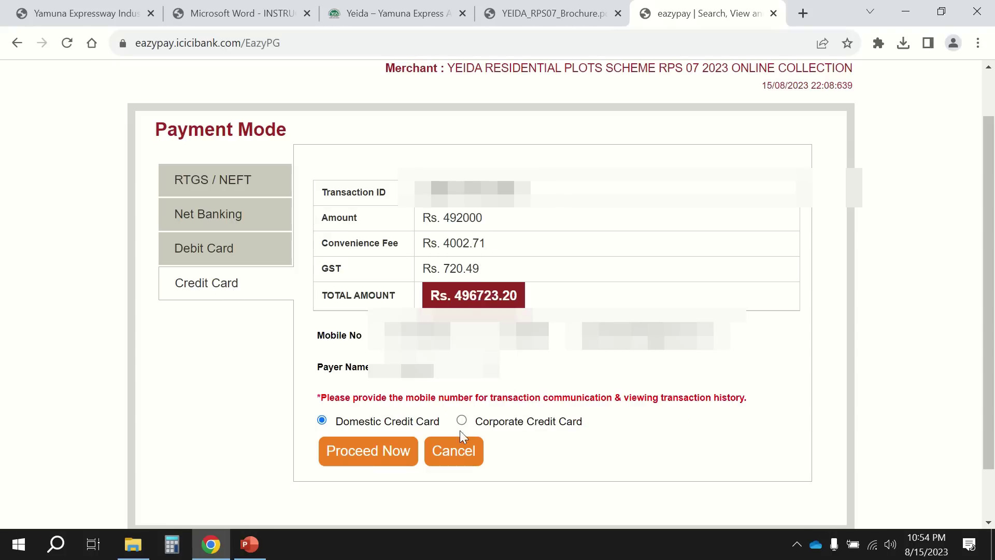
{"action": "left_click", "coordinate": [231, 183]}
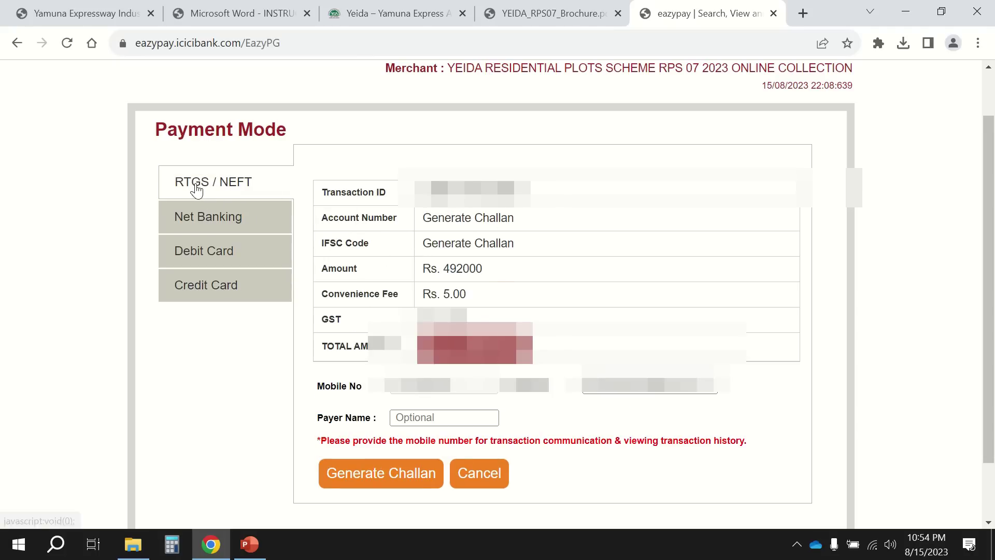
{"action": "left_click", "coordinate": [229, 218]}
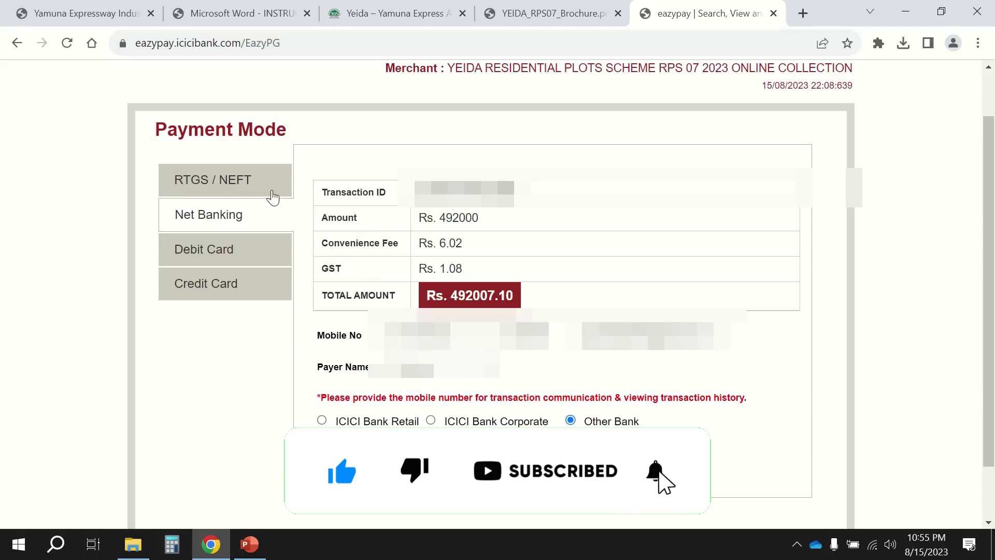
{"action": "left_click", "coordinate": [233, 178]}
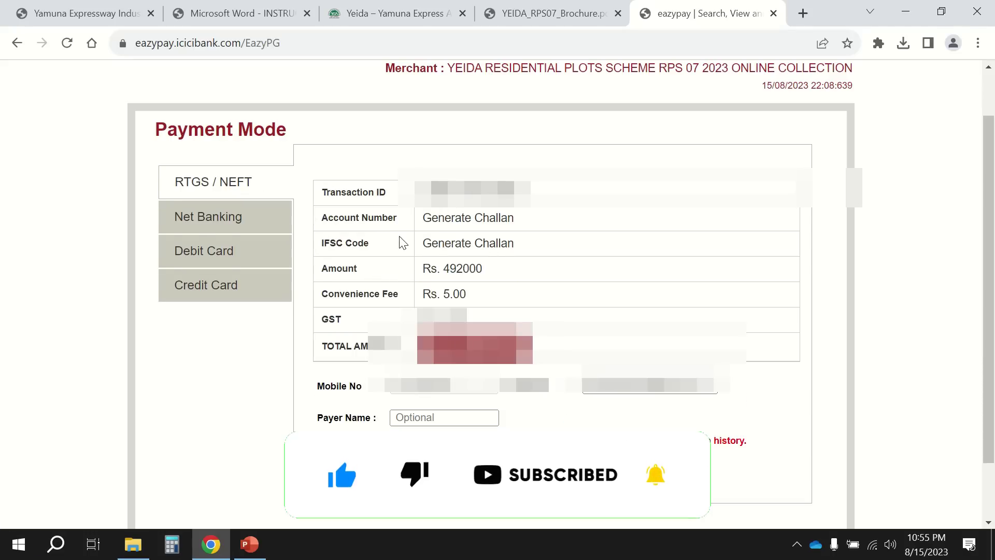
{"action": "left_click", "coordinate": [382, 479]}
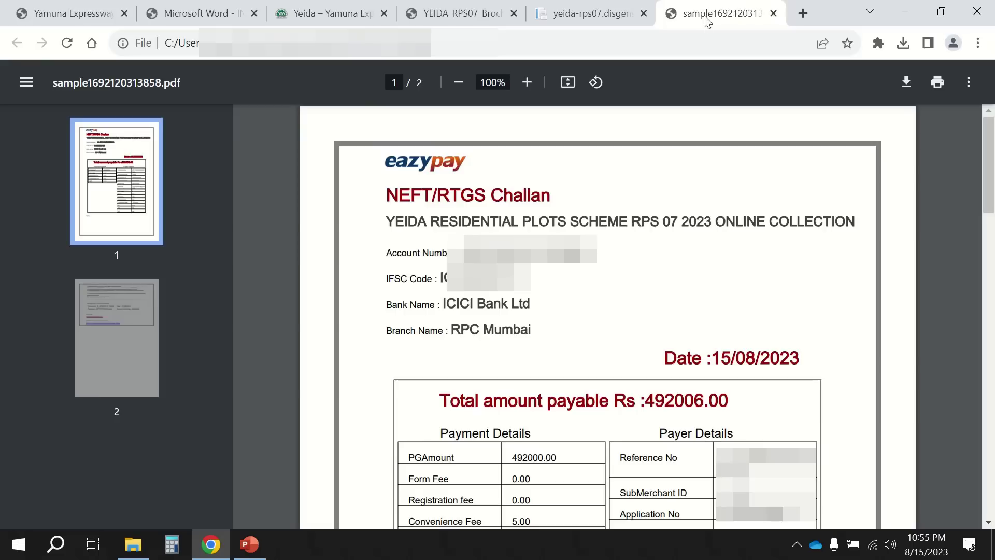